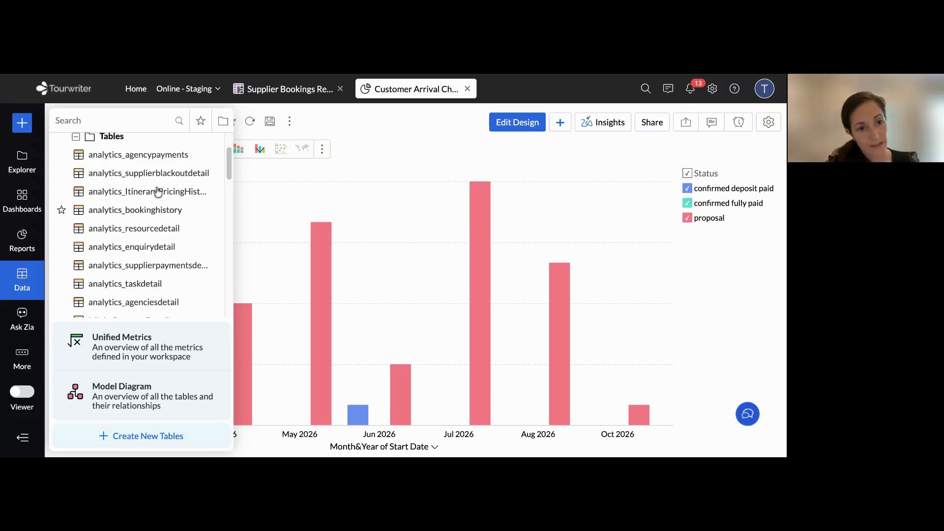
Find the analytics_enquirydetail table among the data tables and open it to view its enquiry records
scroll(149, 197, down, 2)
scroll(149, 196, down, 2)
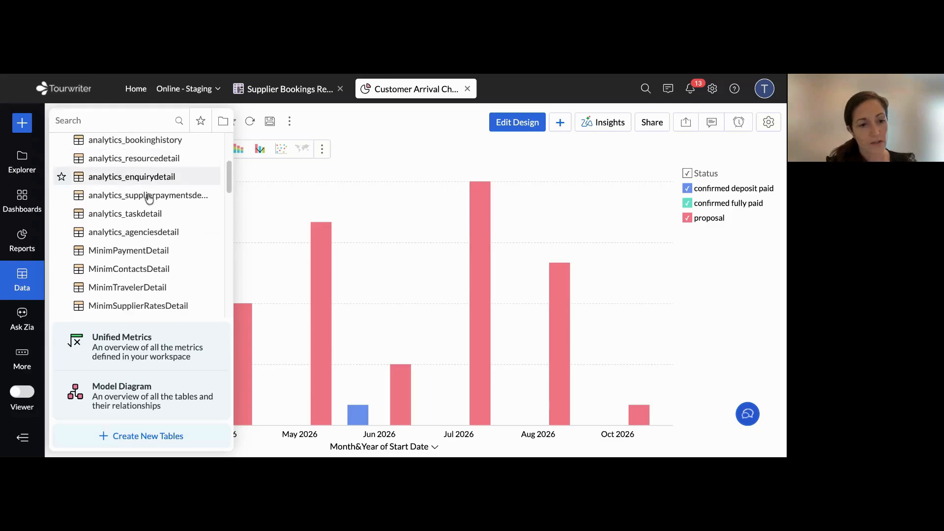
scroll(118, 196, down, 4)
scroll(78, 206, up, 3)
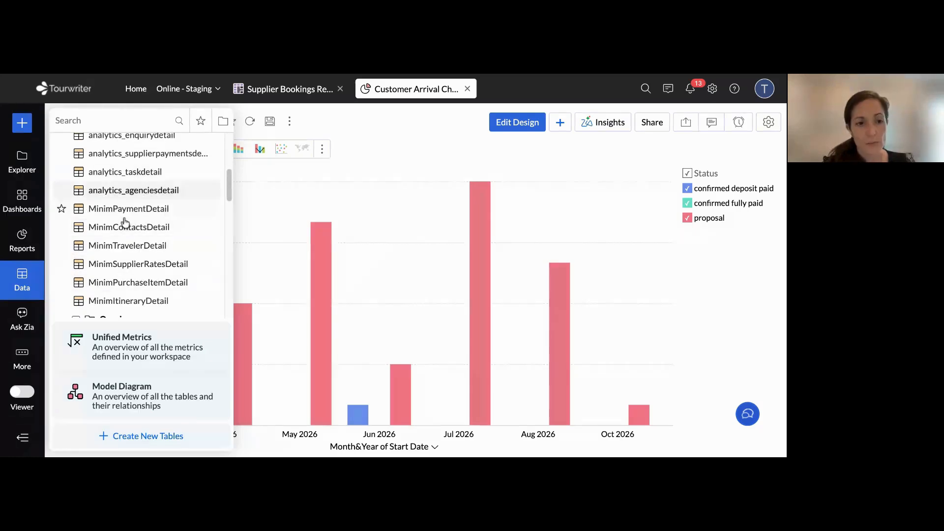
scroll(126, 220, up, 2)
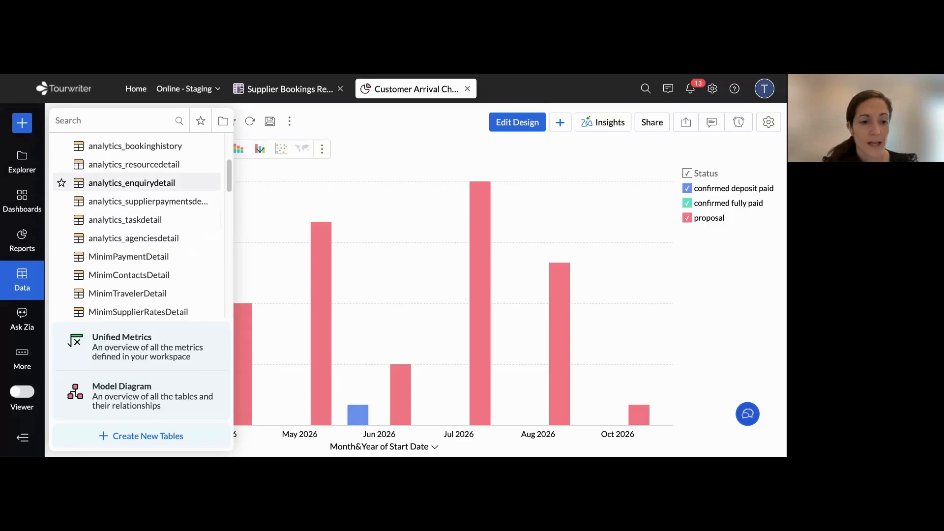
click(118, 184)
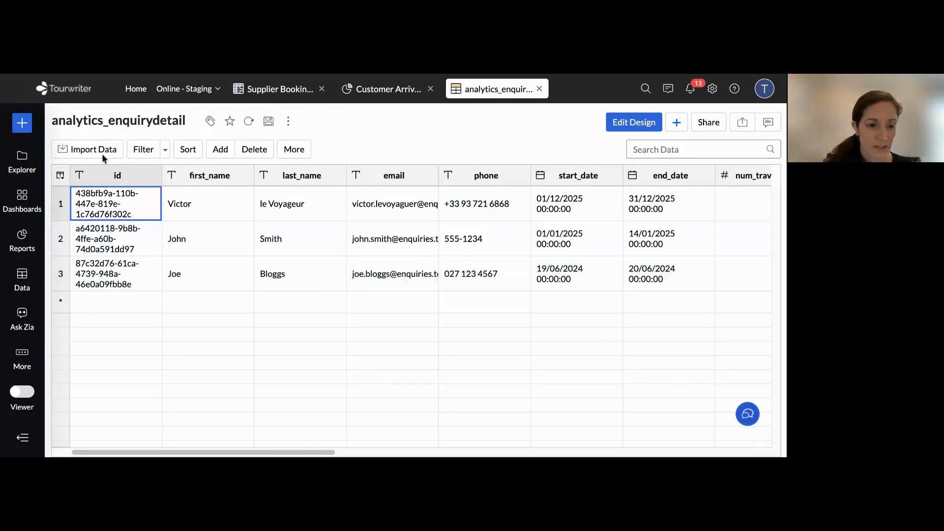
scroll(352, 259, right, 1)
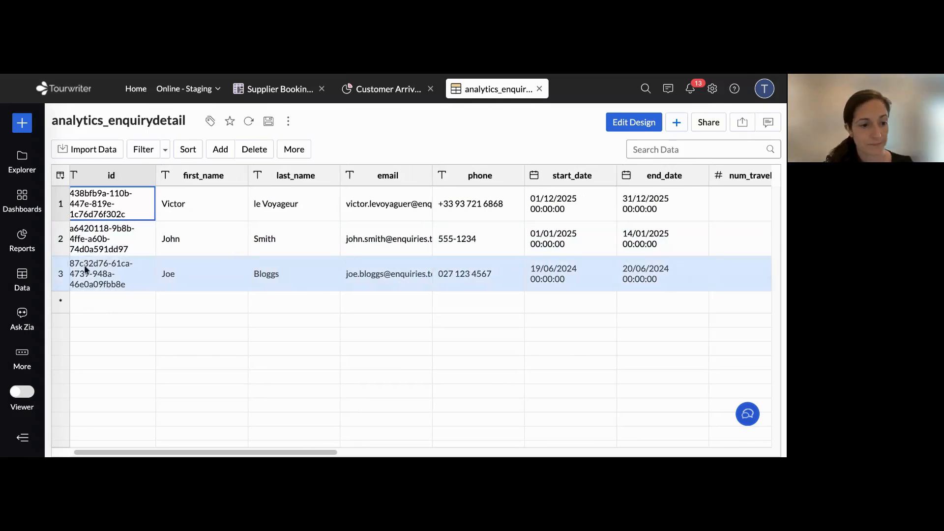
Look through the list of data tables and bring up the report types available for creating a new report
click(29, 280)
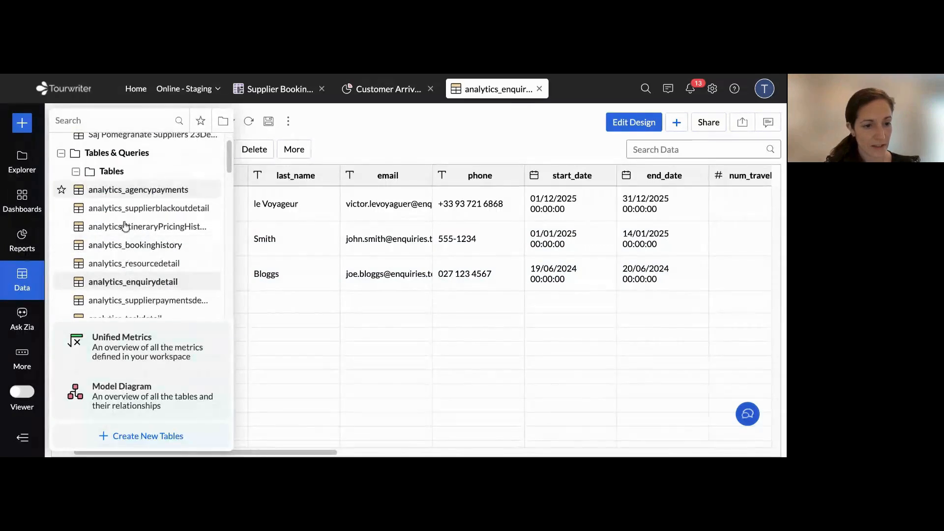
scroll(132, 250, down, 2)
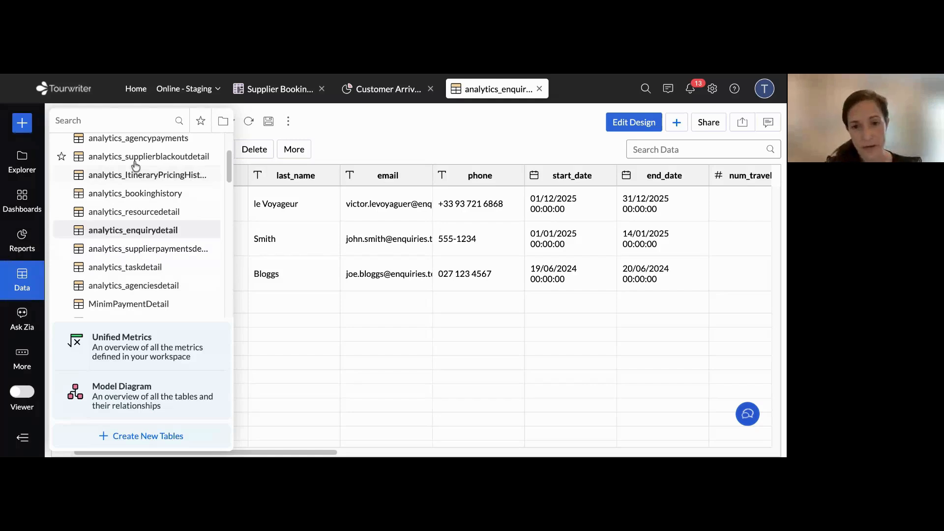
scroll(136, 166, down, 5)
scroll(98, 202, up, 3)
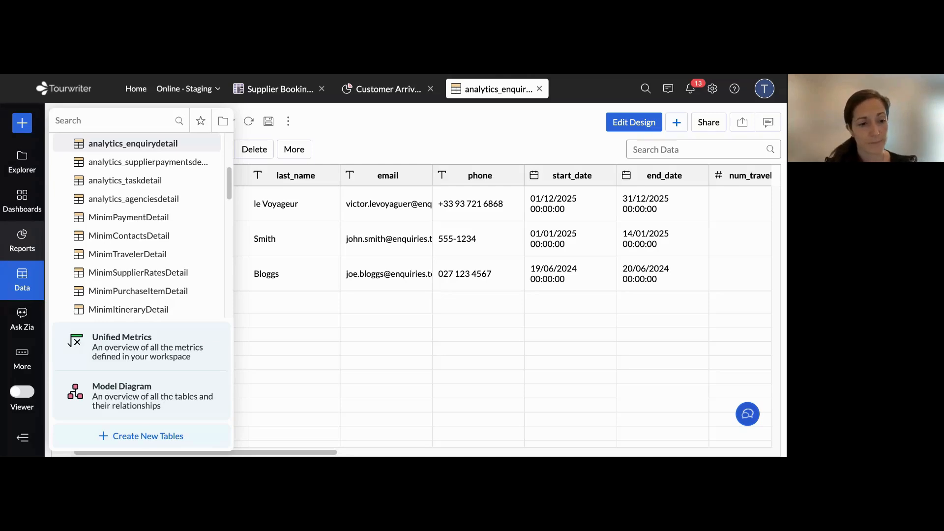
click(24, 240)
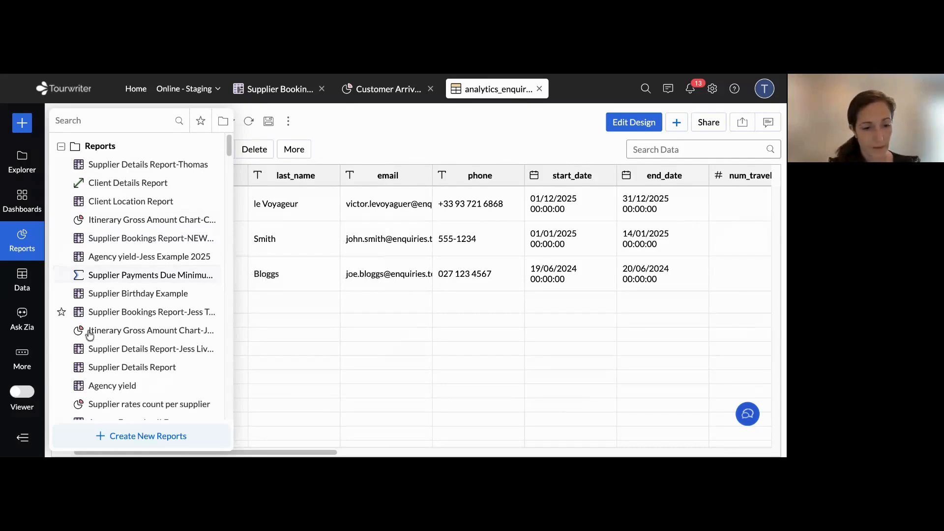
click(143, 436)
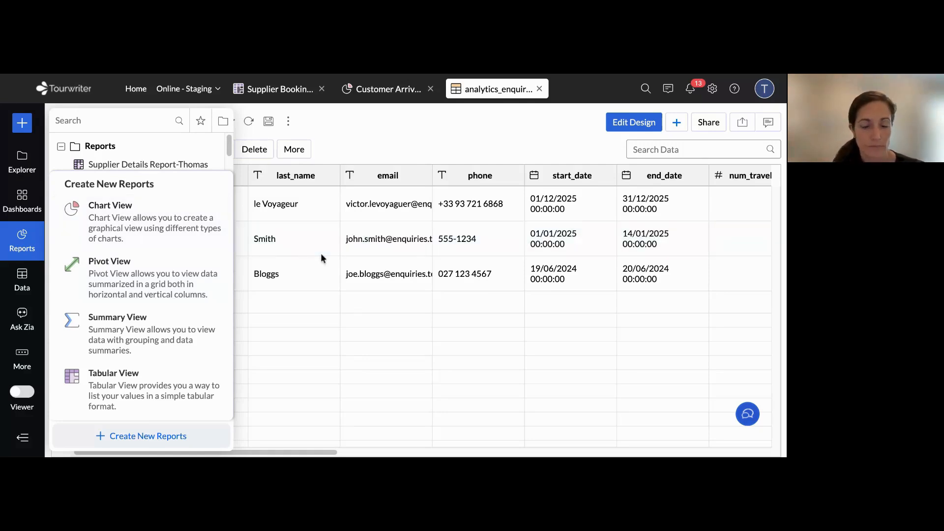
Switch to the Tourwriter Help Centre article Zoho Analytics Integration and locate its Zoho Analytics Cheat Sheet link
key(ctrl+Tab)
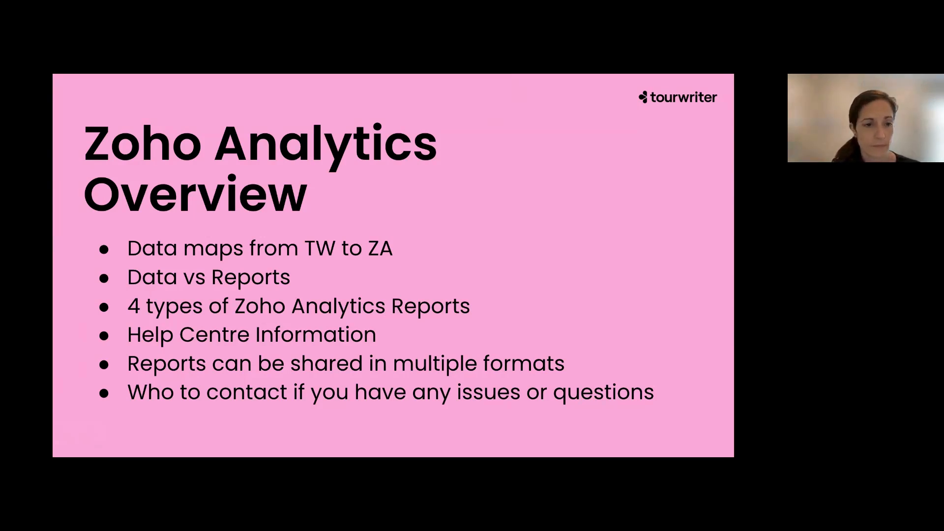
key(ctrl+Tab)
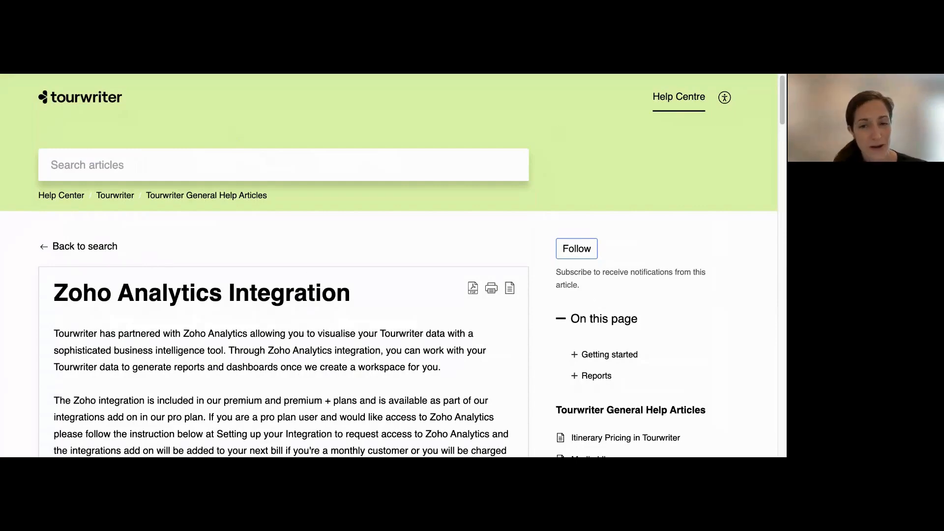
key(ctrl+Tab)
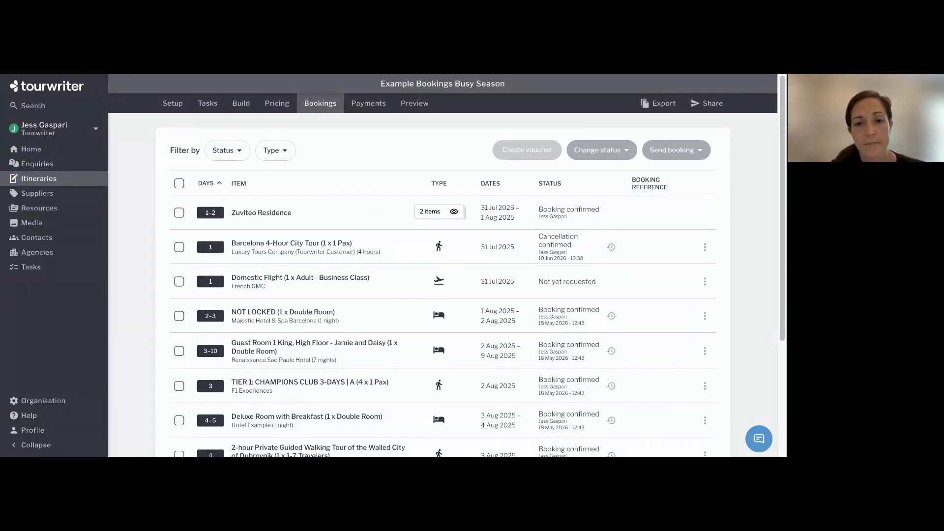
key(ctrl+Tab)
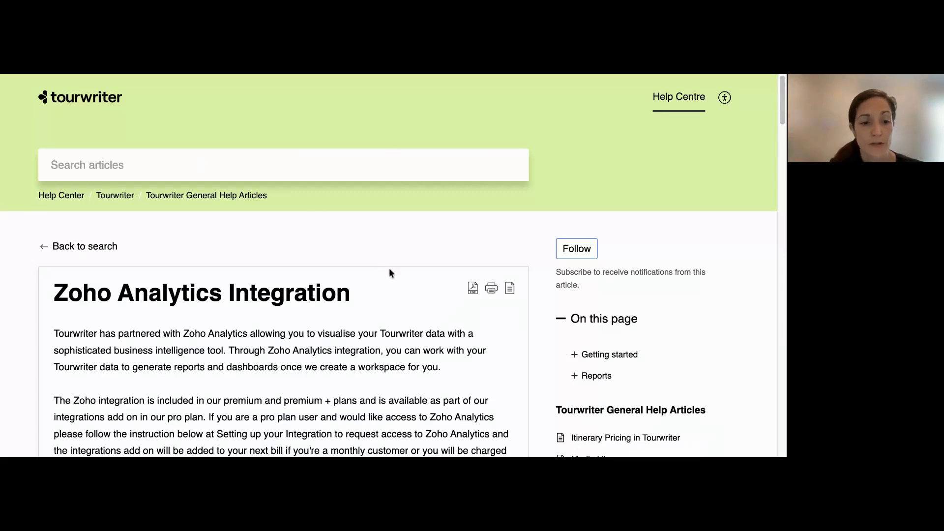
scroll(389, 270, down, 1)
scroll(390, 273, down, 4)
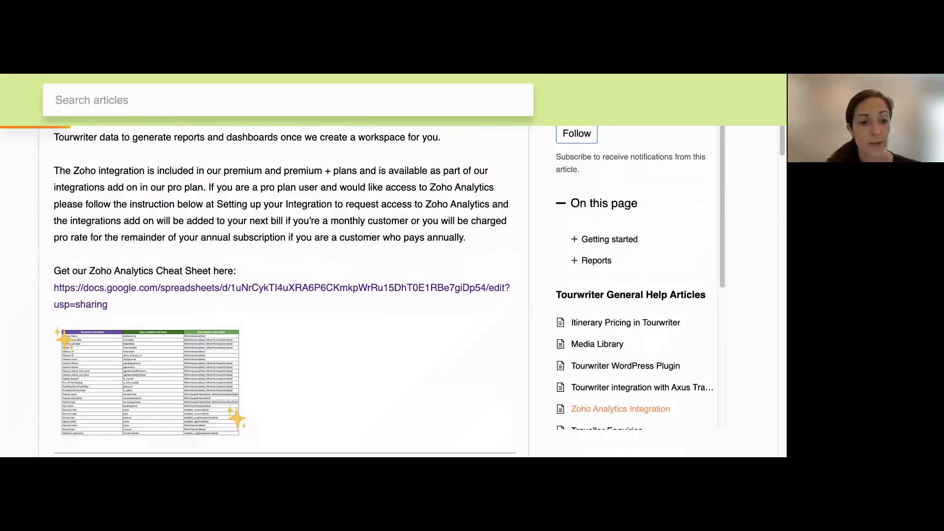
scroll(118, 176, down, 2)
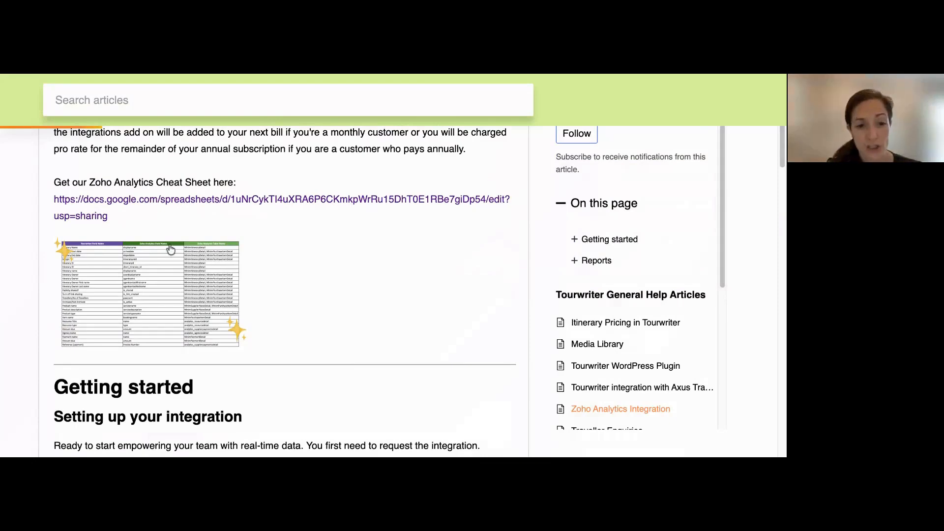
Read through the article's Getting started section as far as the list of Standard Reports
scroll(163, 230, down, 3)
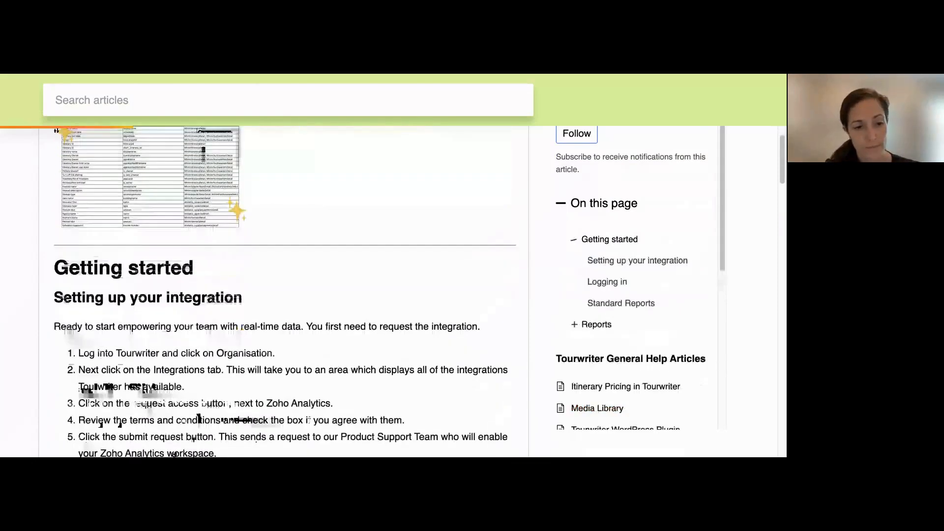
scroll(203, 150, down, 10)
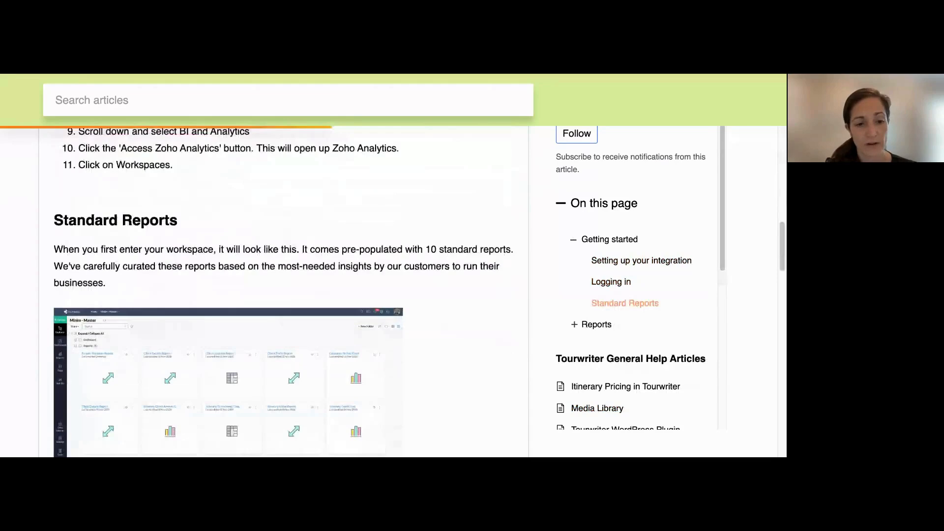
scroll(318, 216, down, 2)
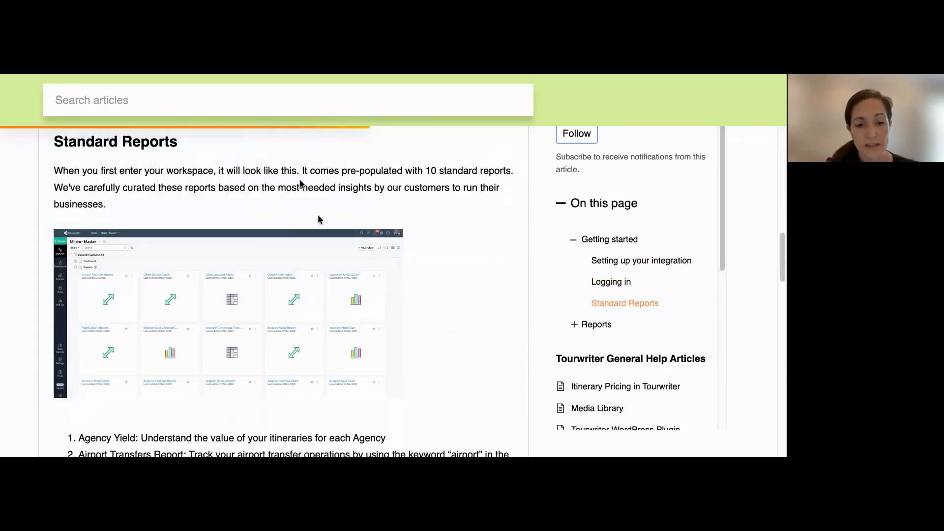
scroll(399, 199, down, 6)
scroll(206, 191, down, 1)
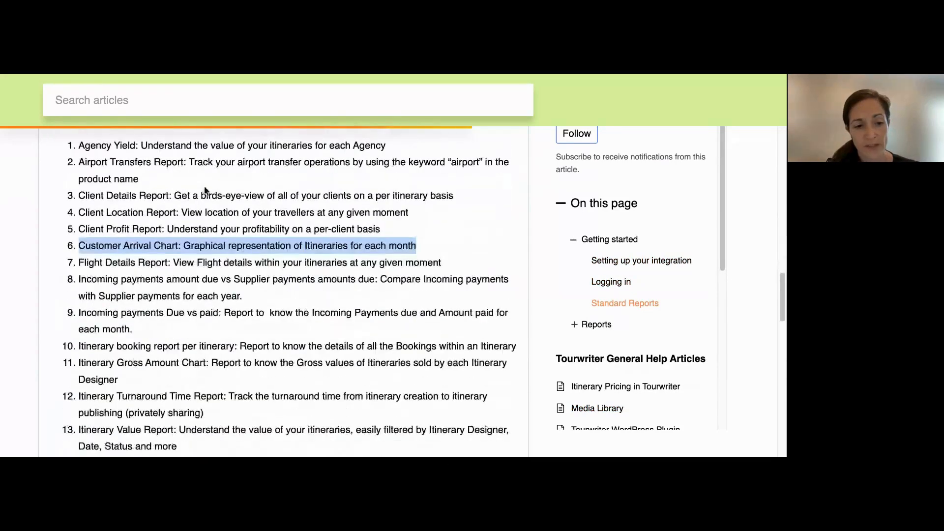
Highlight the Customer Arrival Chart and Supplier Bookings Report entries in the Standard Reports list, leaving no text selected
click(87, 256)
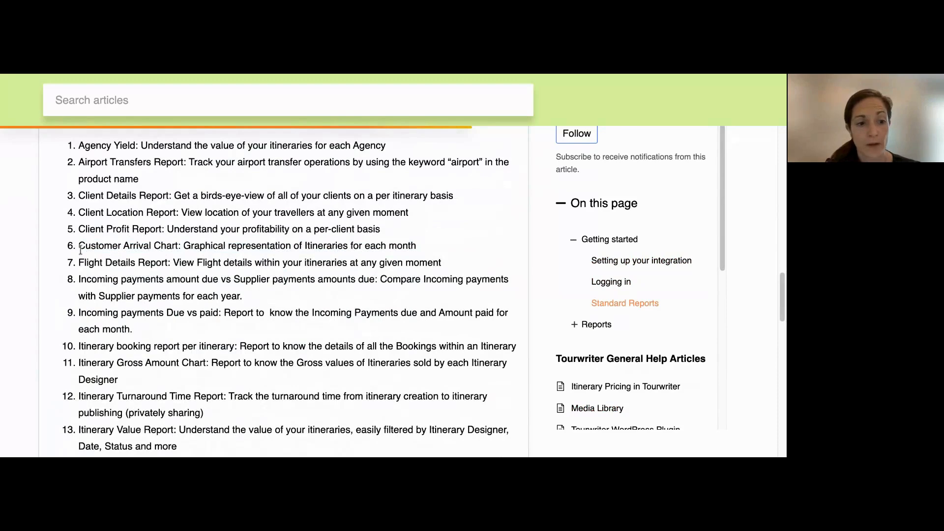
drag(79, 246, 195, 246)
scroll(176, 271, down, 4)
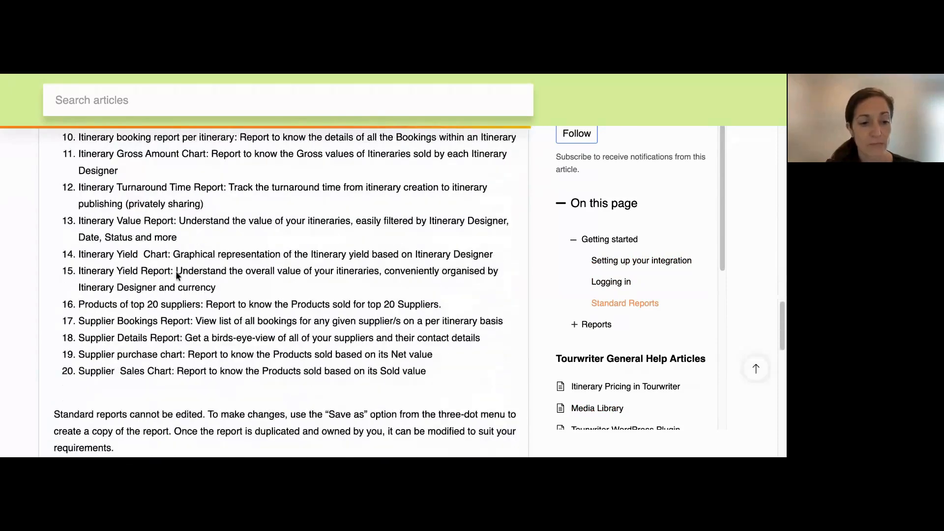
drag(79, 320, 249, 321)
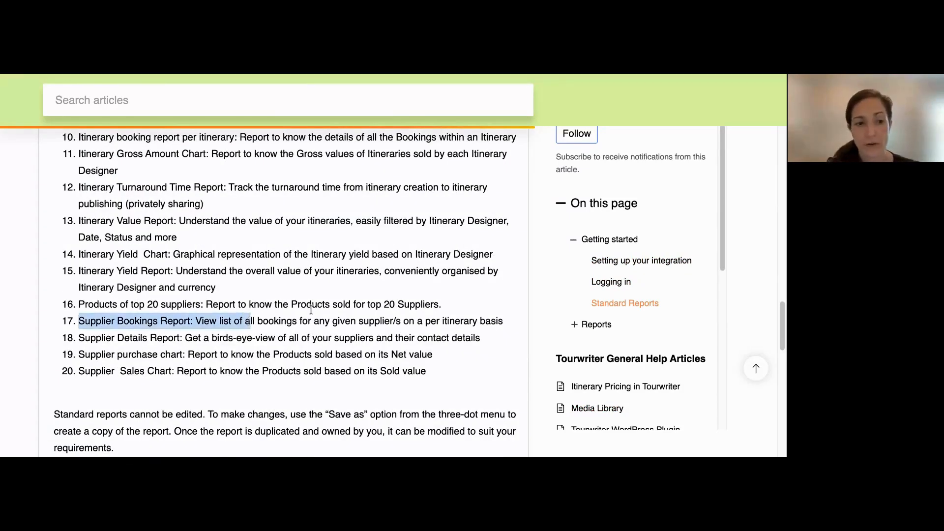
click(419, 249)
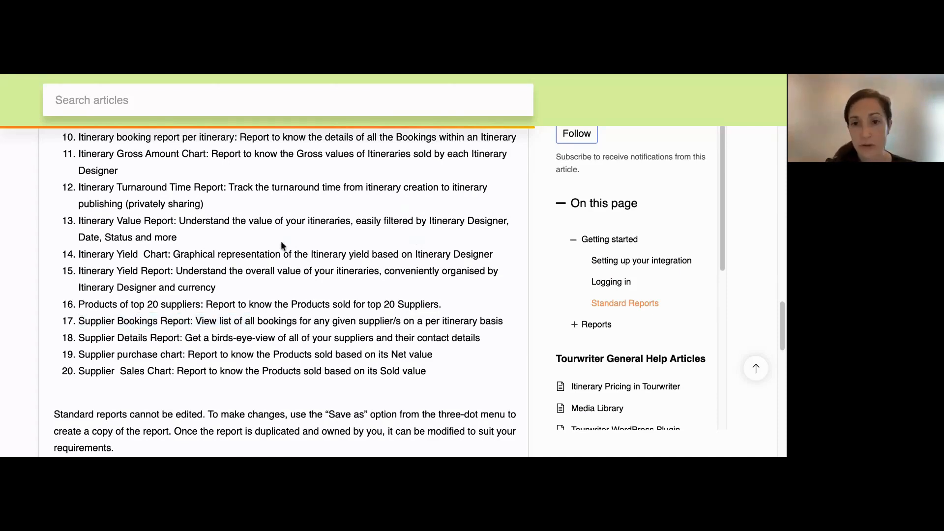
Review the notes on editing standard reports and sharing reports, and open the Data Tables sheet of the Zoho Cheat Sheet
scroll(281, 241, down, 1)
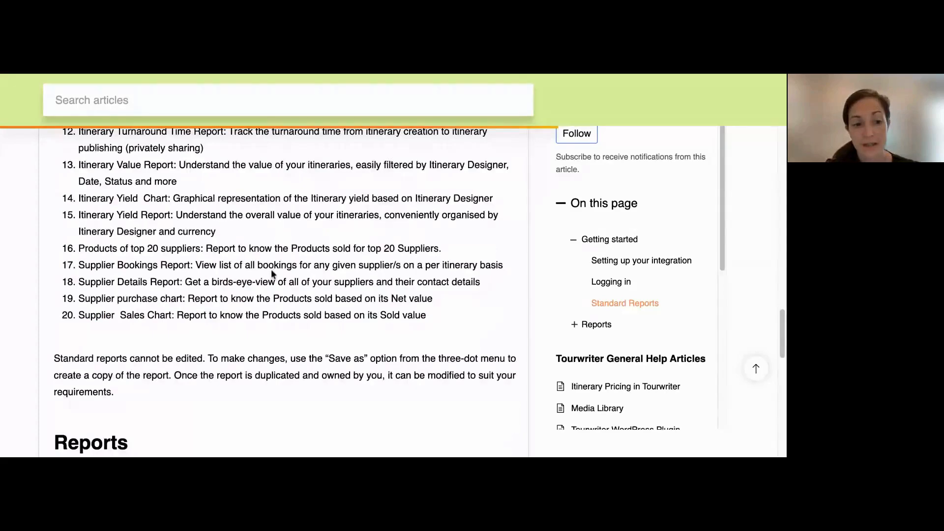
scroll(273, 274, down, 4)
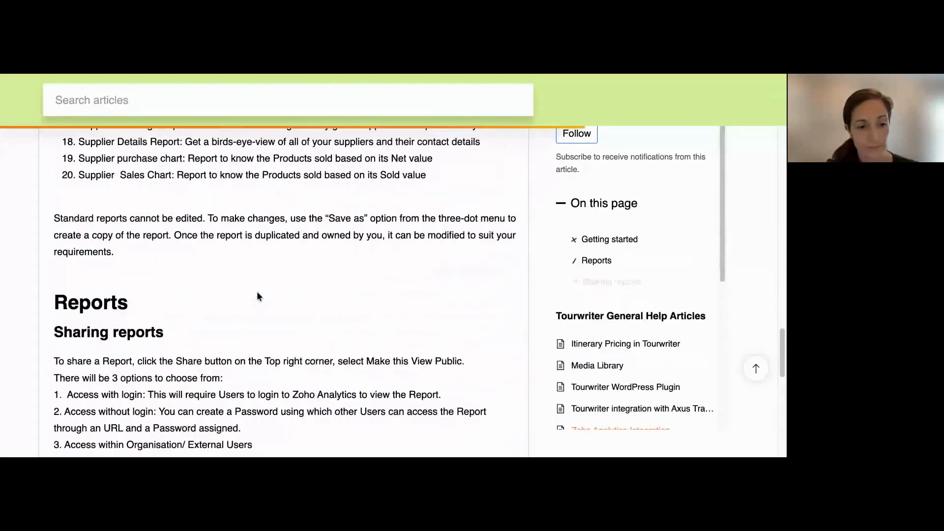
scroll(284, 290, up, 15)
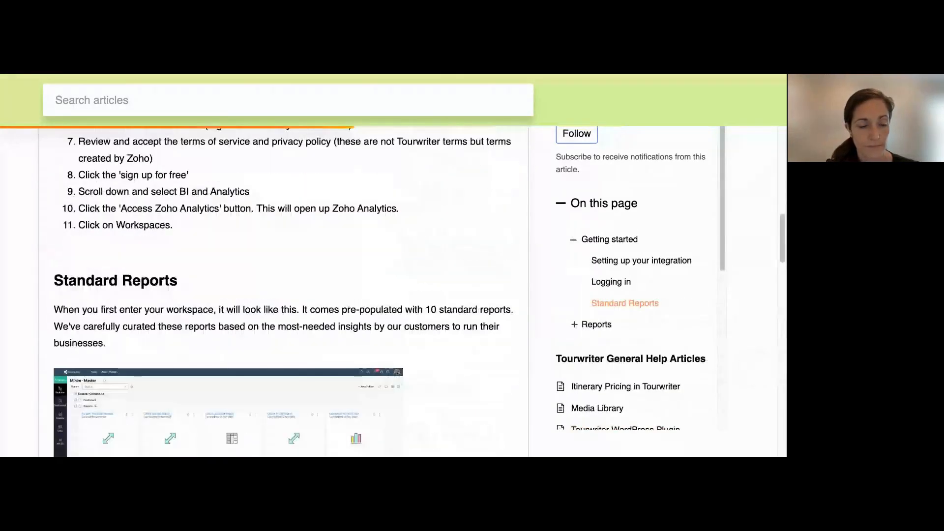
scroll(143, 224, up, 10)
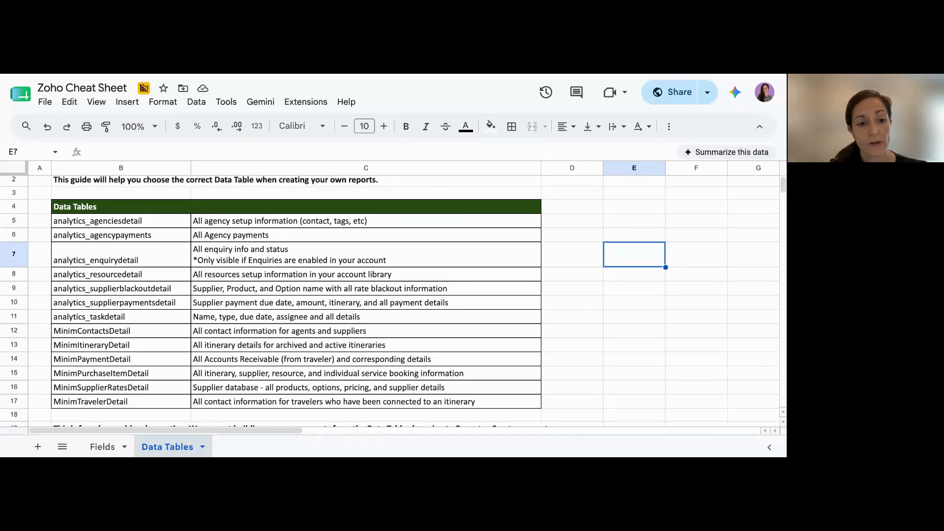
Highlight the data table names in B5:B17 and their descriptions in C5:C17, and return to the Zoho Analytics Overview slide
drag(107, 224, 116, 403)
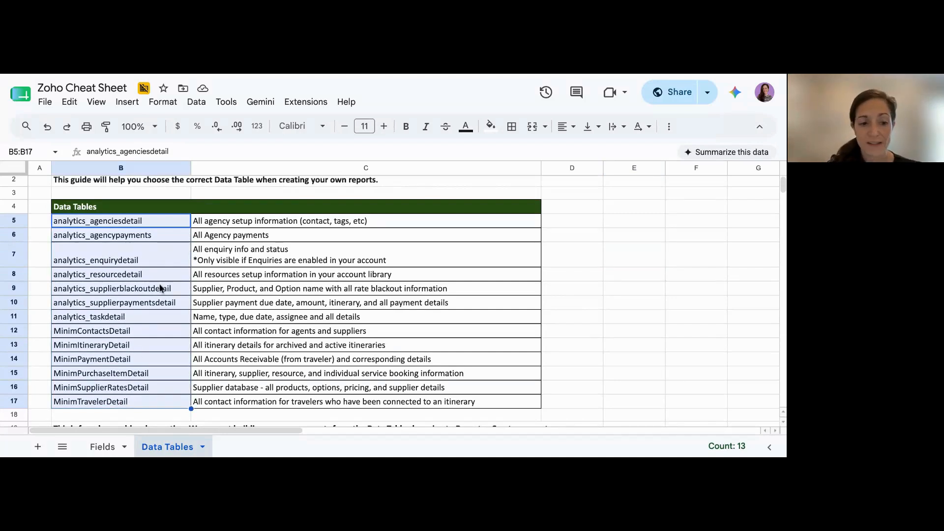
drag(242, 404, 237, 226)
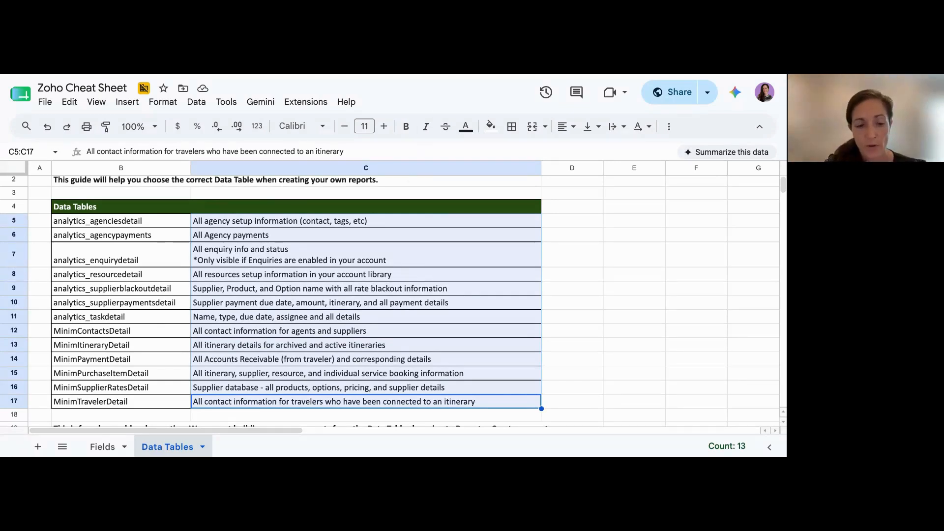
key(ctrl+Tab)
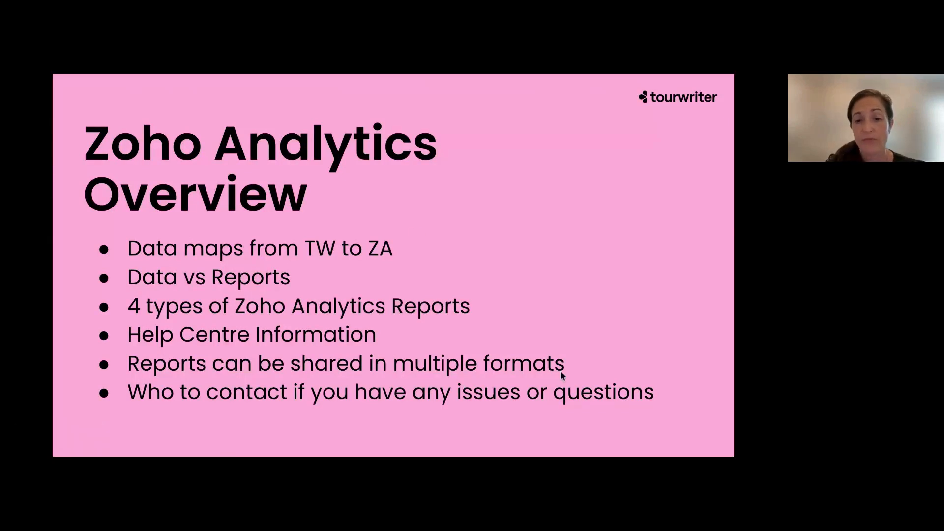
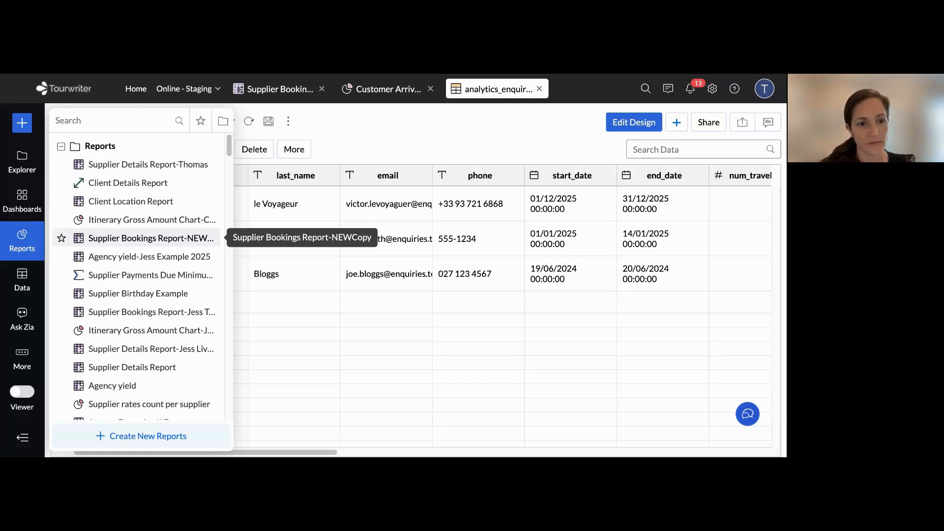
Look through the Reports folder's list of reports and open the Supplier Bookings Report
scroll(138, 275, down, 3)
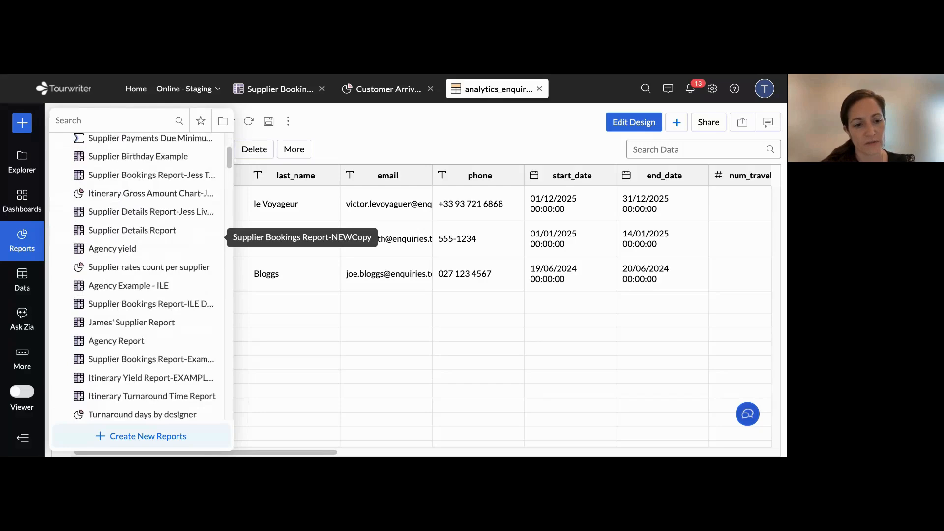
scroll(137, 276, down, 4)
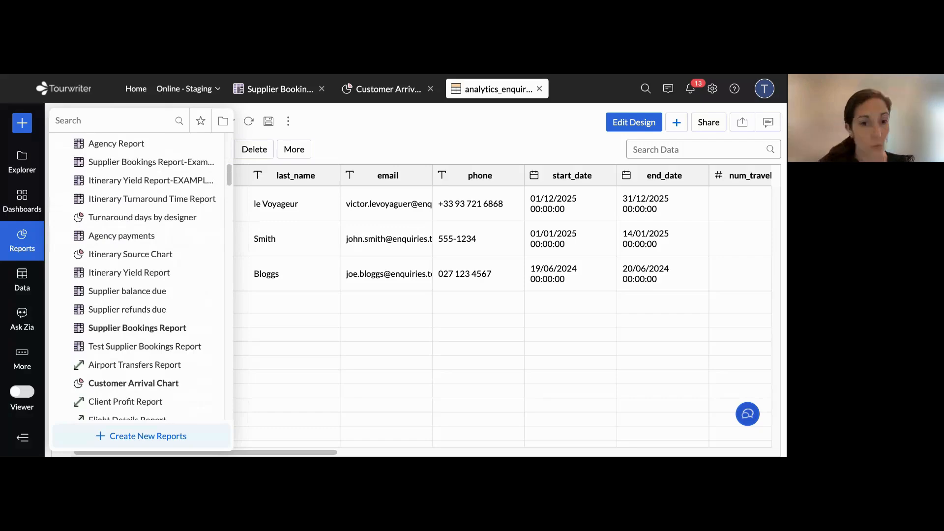
scroll(138, 216, down, 4)
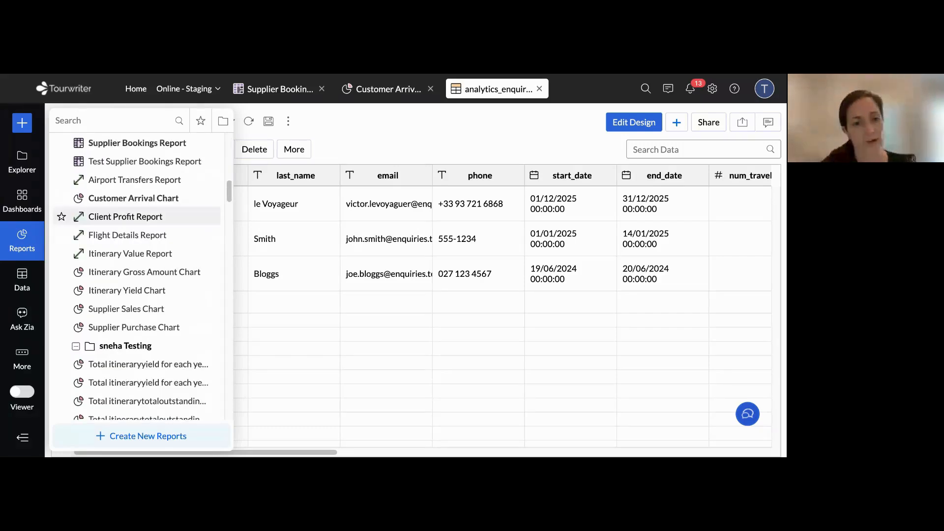
click(280, 89)
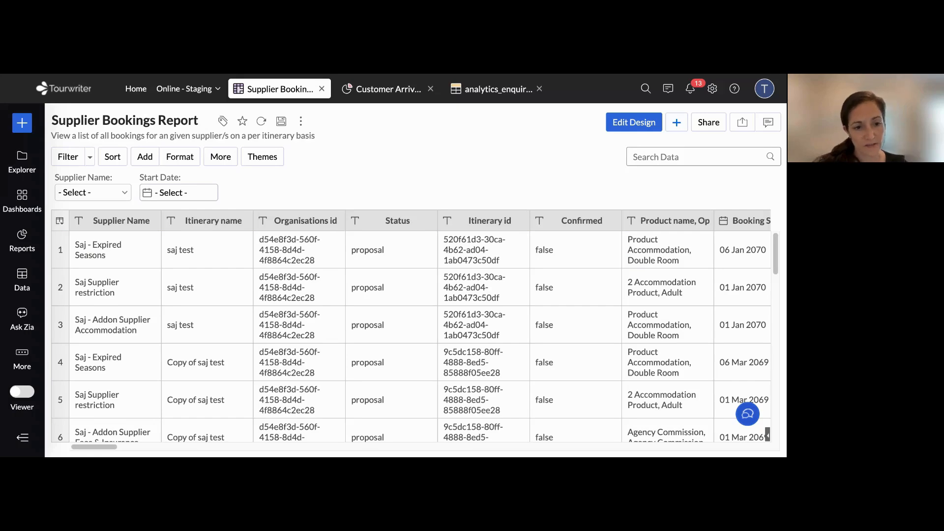
Examine the Supplier Bookings Report's columns from Supplier Name across to the product, rate date and currency fields
scroll(462, 221, right, 7)
scroll(462, 221, down, 1)
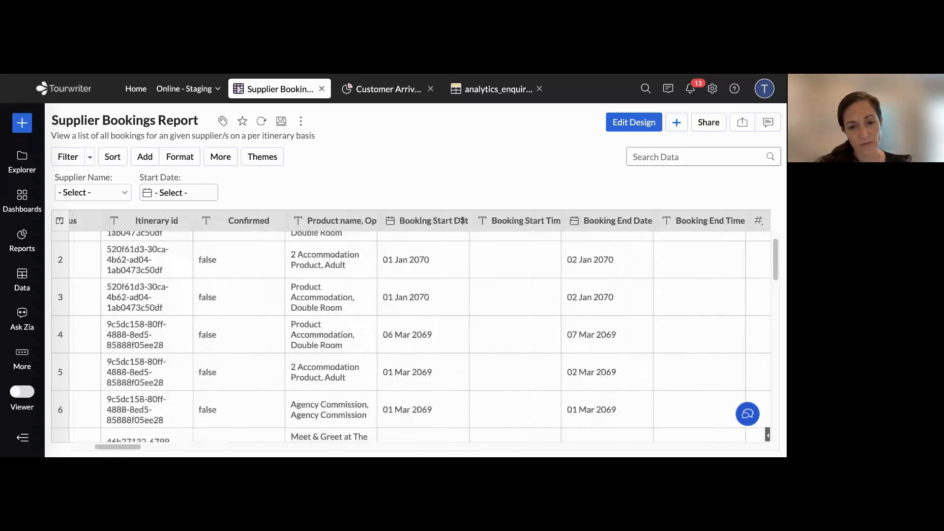
scroll(462, 221, right, 5)
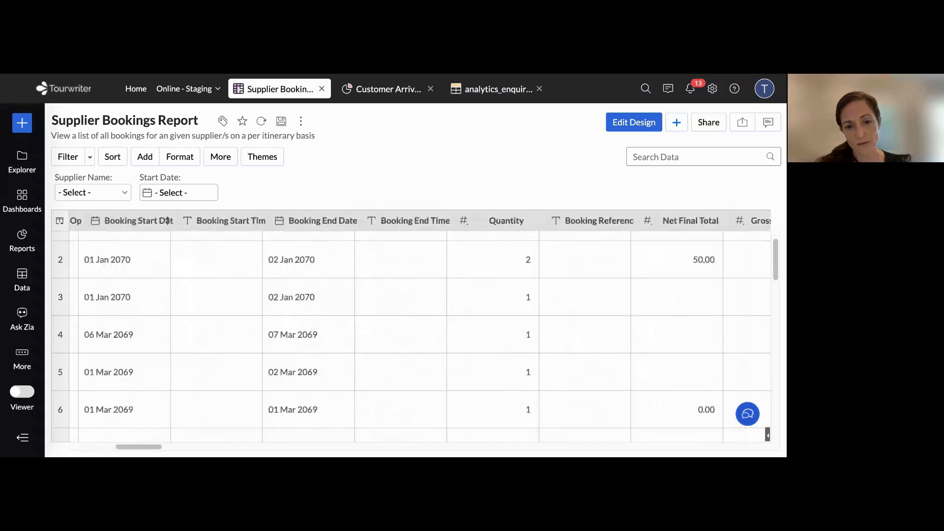
scroll(167, 220, right, 15)
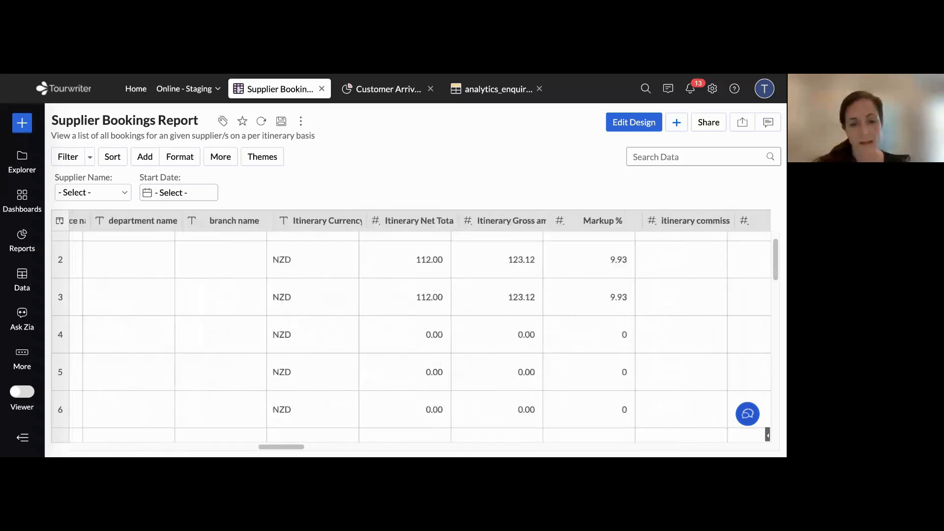
scroll(413, 327, right, 2)
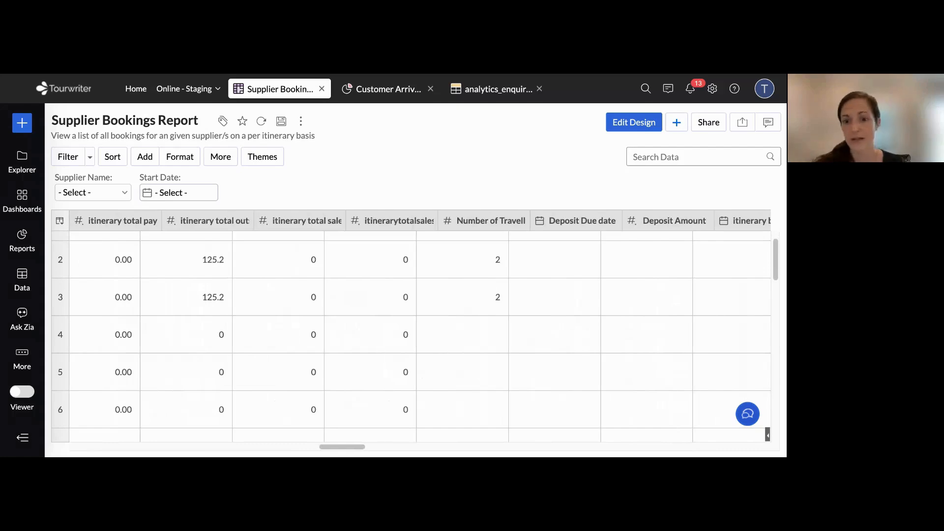
scroll(411, 327, right, 4)
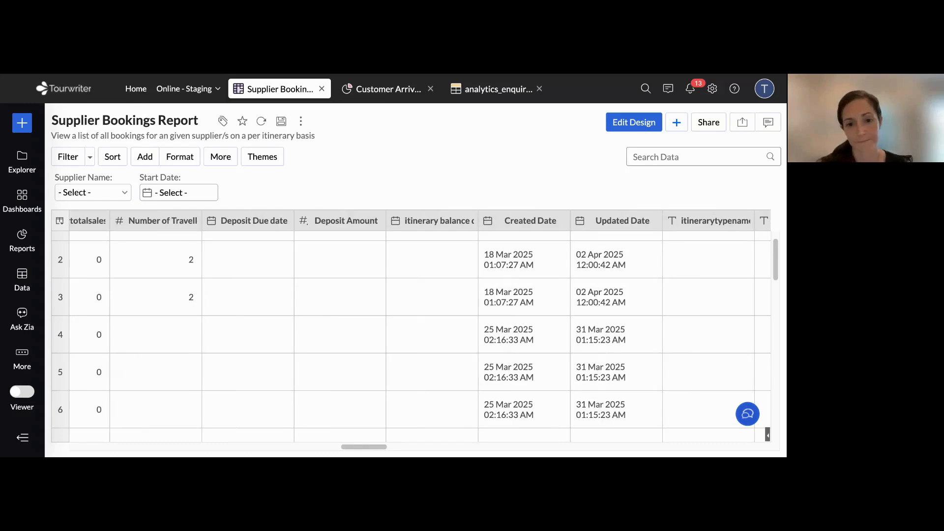
scroll(419, 327, right, 4)
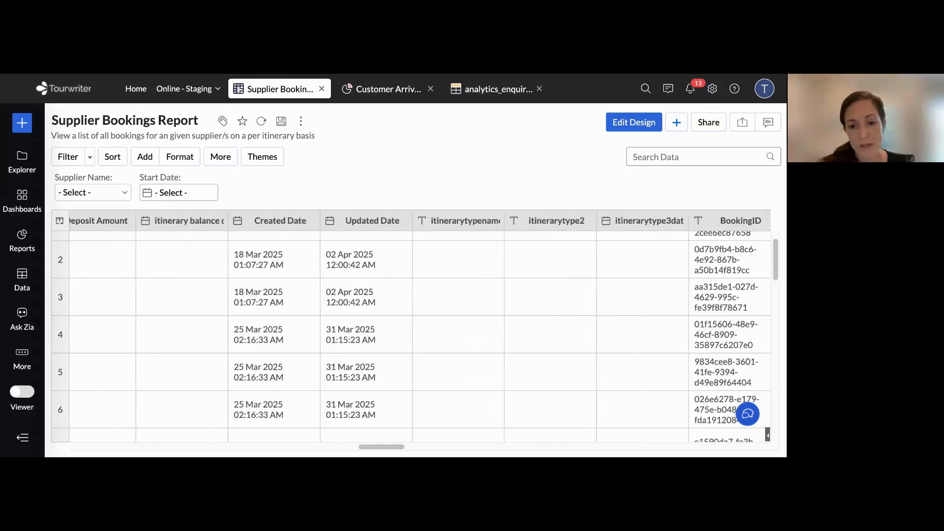
scroll(419, 327, right, 2)
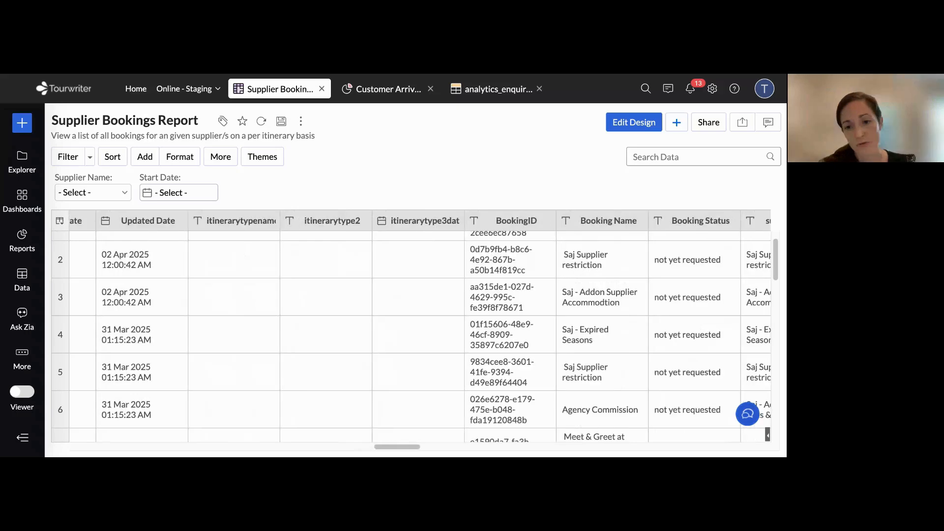
scroll(421, 336, right, 8)
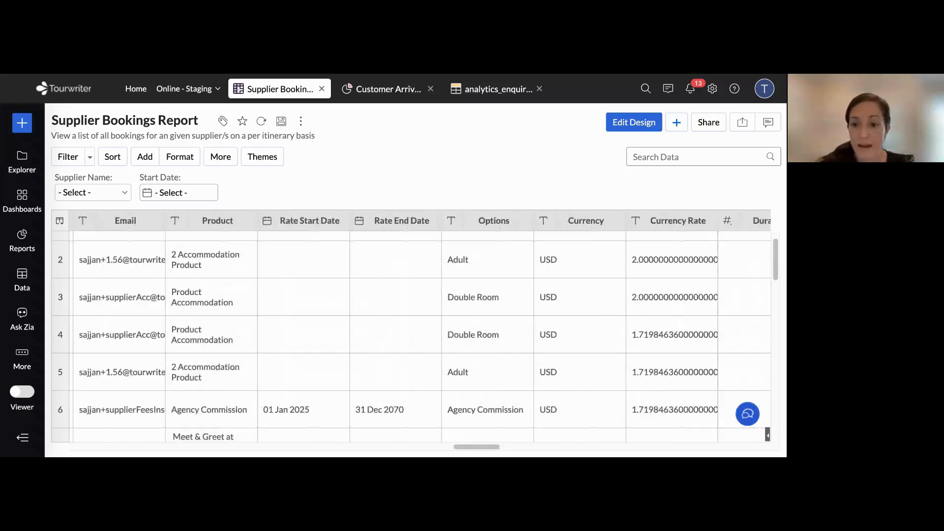
Review the report's columns in reverse, from the supplier contact fields back through itinerary details to Gross Final Total and Supplier Yield
scroll(420, 336, left, 1)
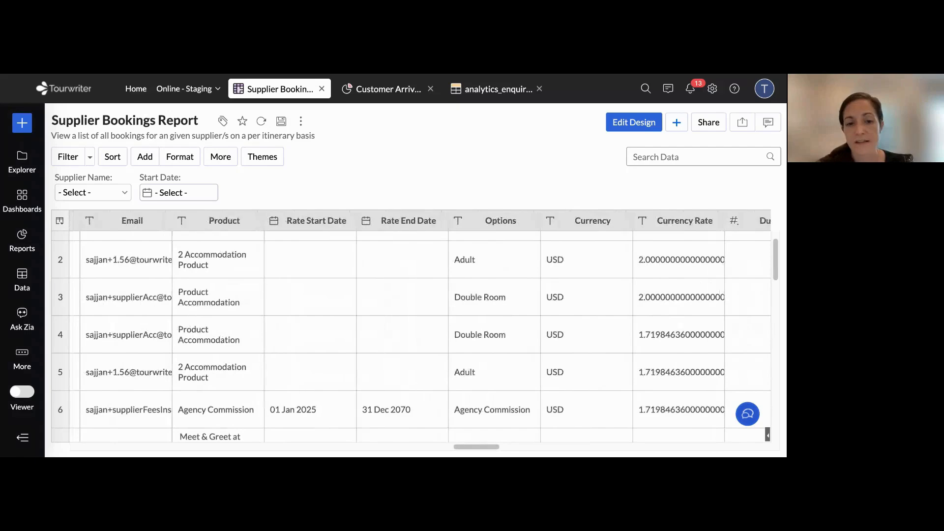
scroll(421, 336, left, 5)
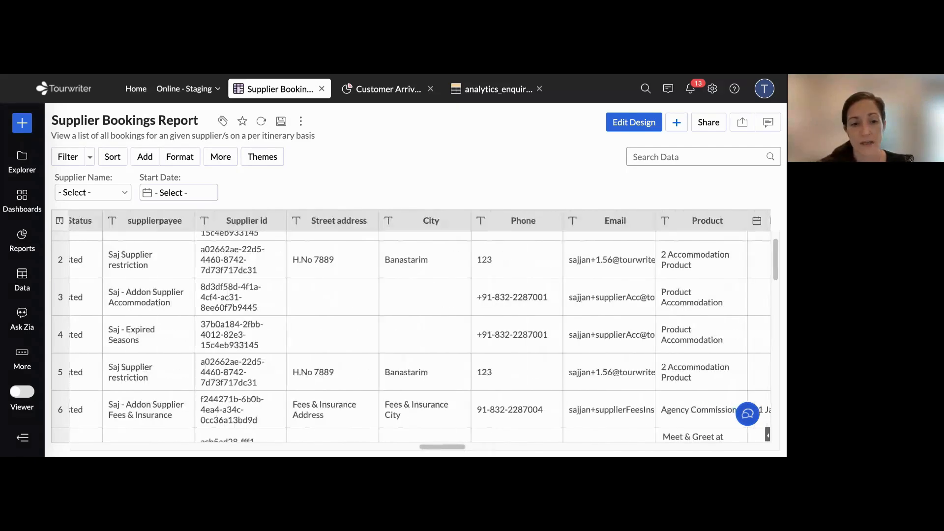
scroll(420, 336, left, 6)
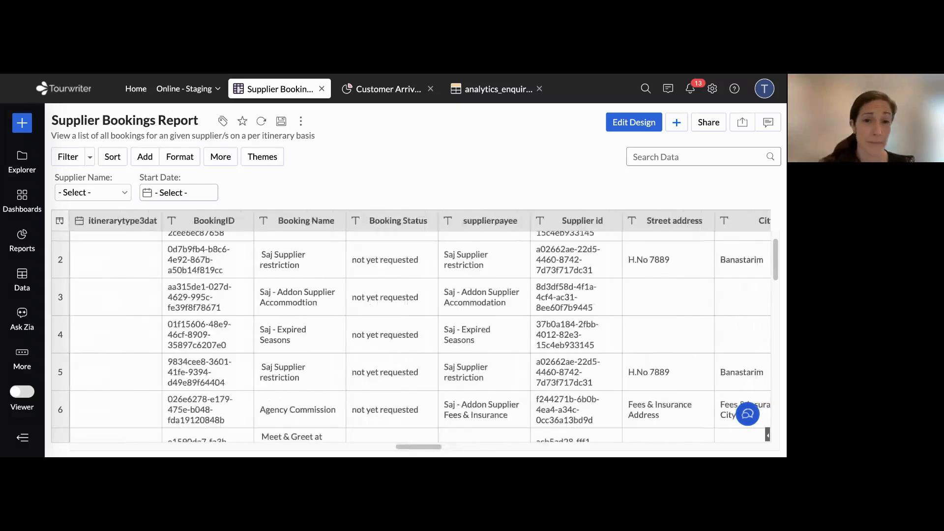
scroll(420, 336, left, 1)
scroll(420, 336, left, 2)
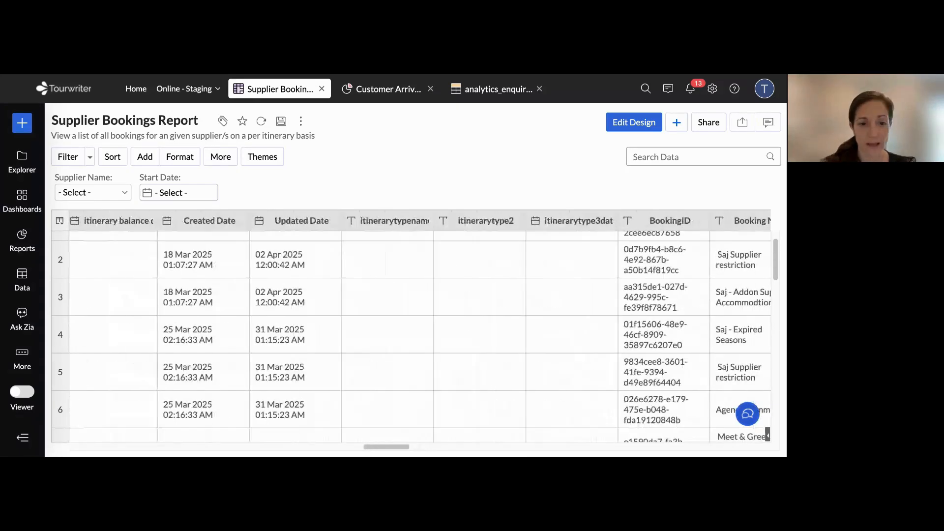
scroll(421, 337, left, 5)
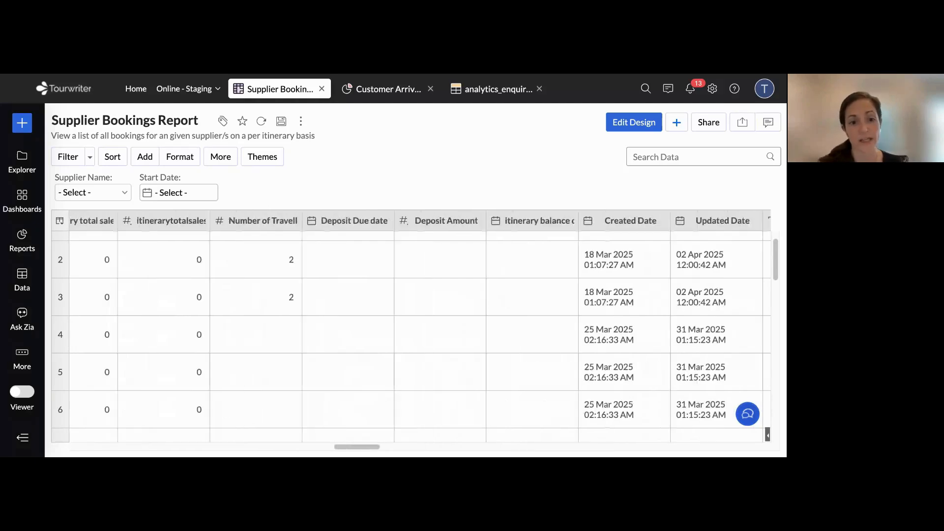
scroll(421, 336, left, 6)
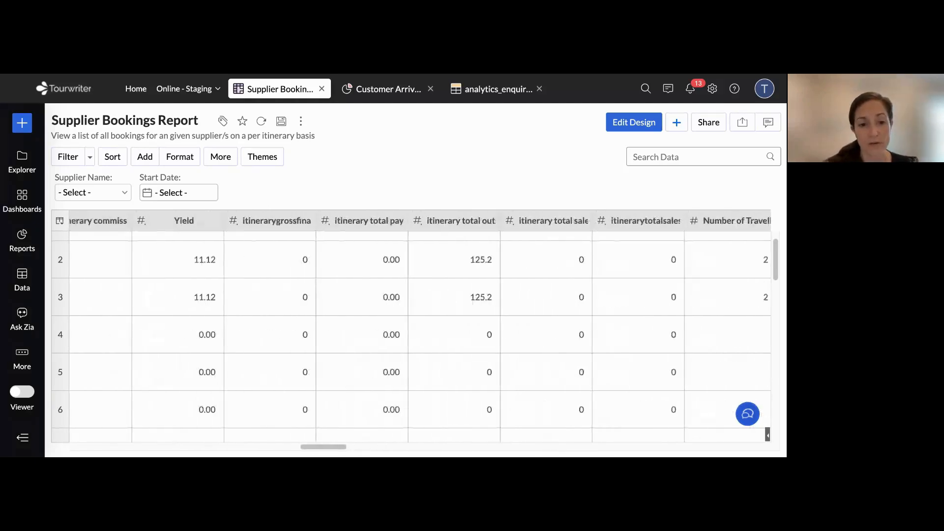
scroll(472, 298, left, 1)
scroll(418, 331, left, 6)
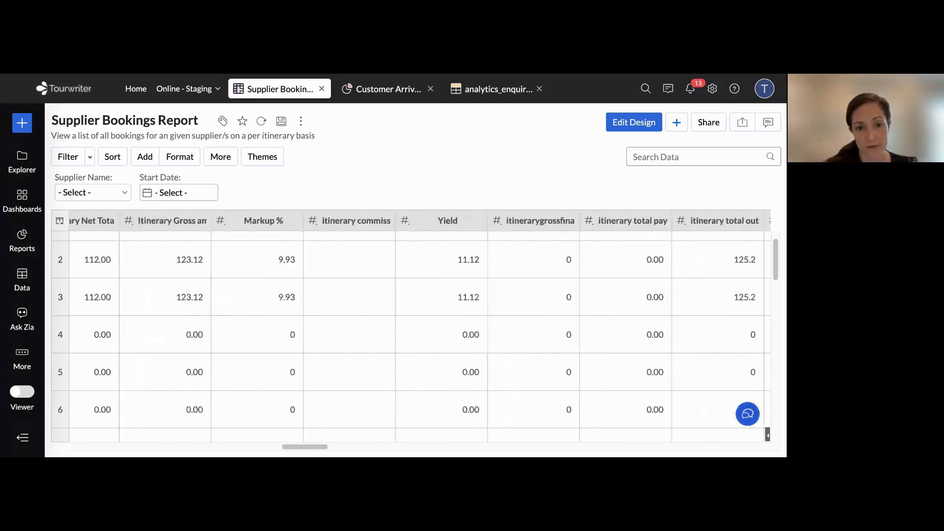
scroll(410, 334, left, 6)
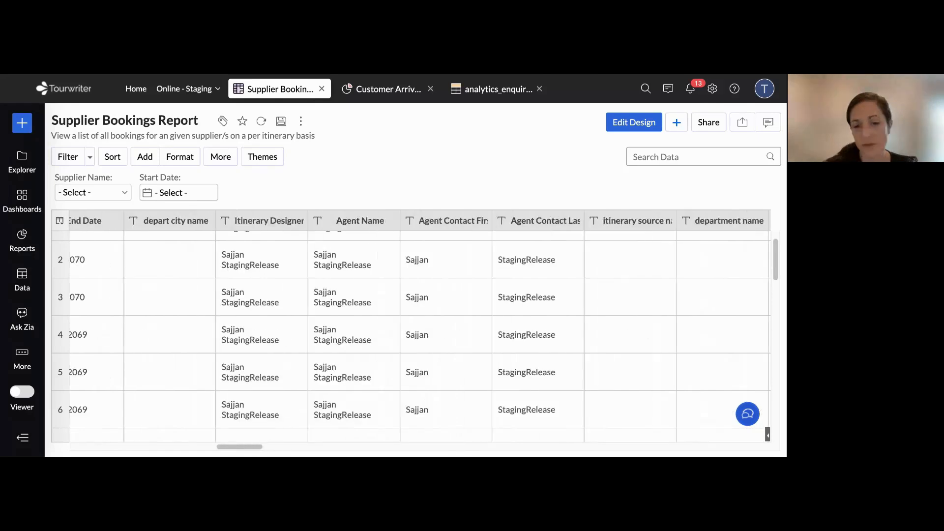
scroll(410, 334, left, 4)
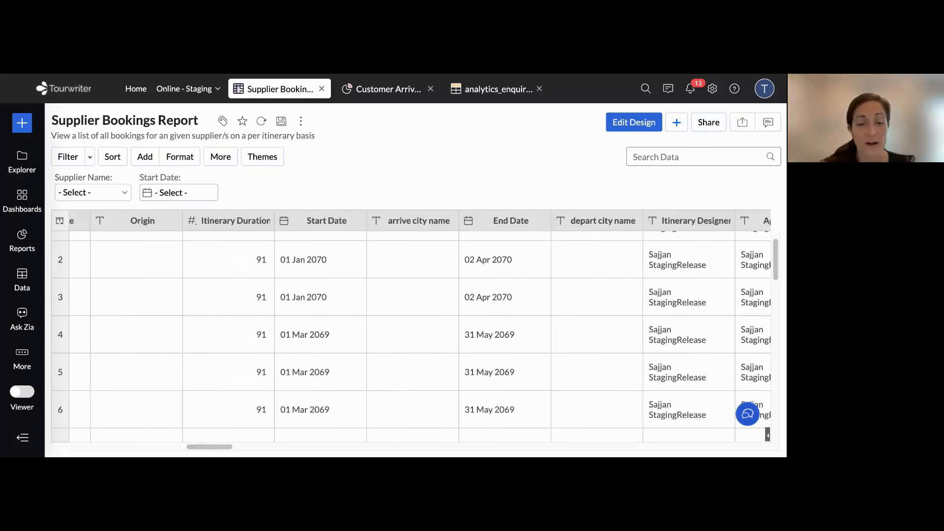
scroll(411, 334, left, 4)
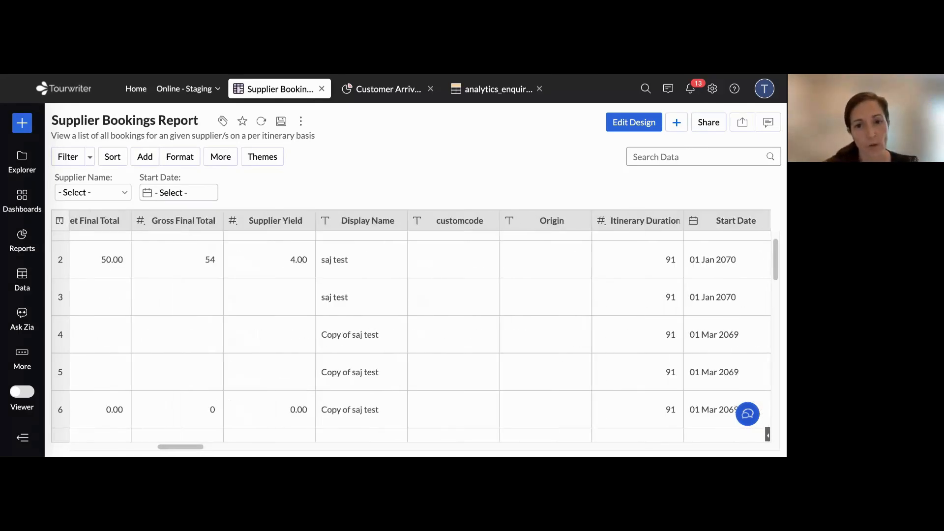
Switch to the Zoho Cheat Sheet's Fields sheet and point out the Tourwriter Field Name, Zoho Analytics Field Name and Zoho Analytics Table Name headers
click(404, 76)
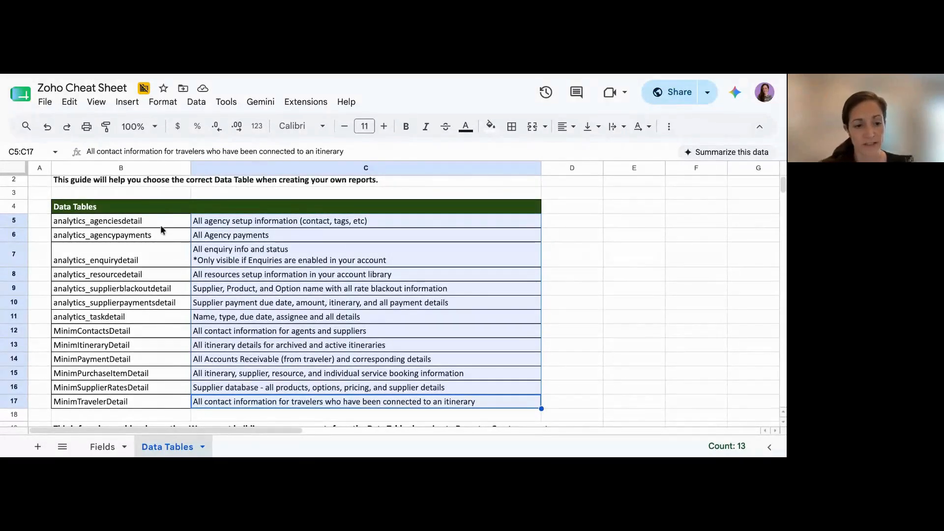
click(100, 449)
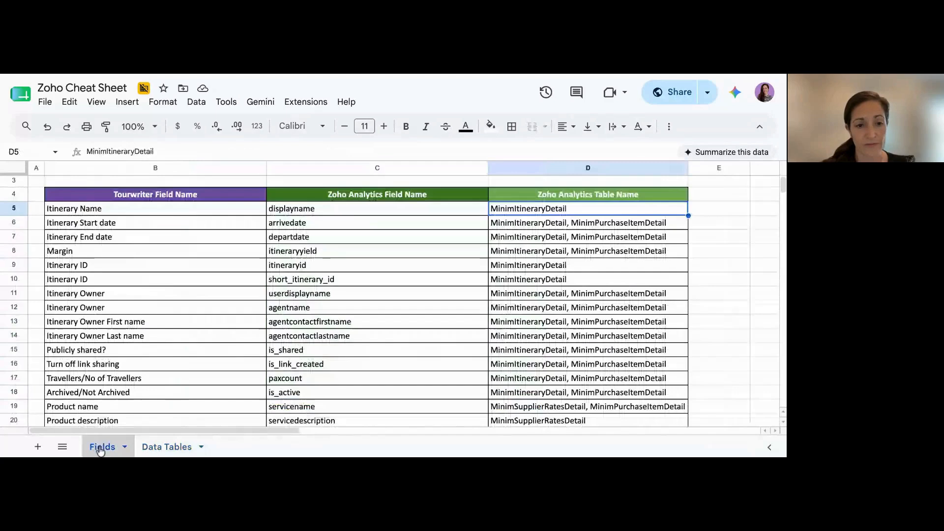
click(176, 196)
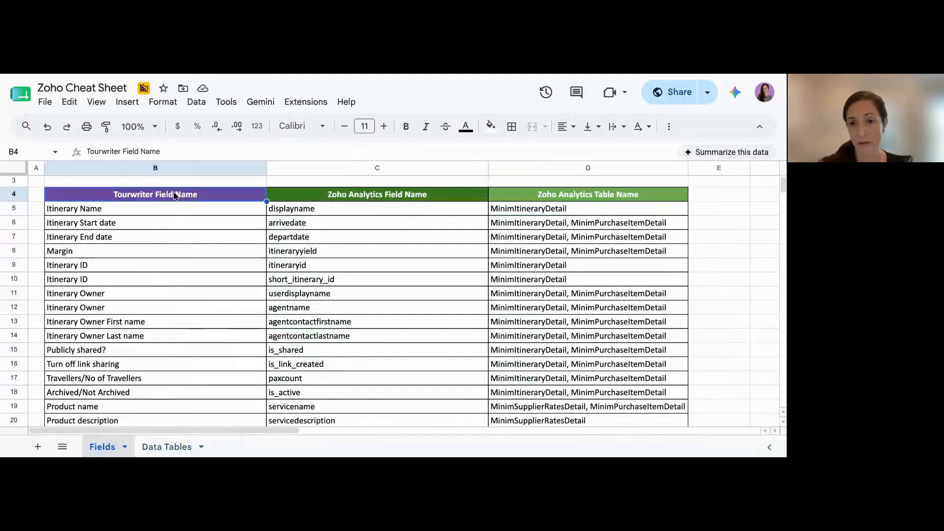
click(388, 199)
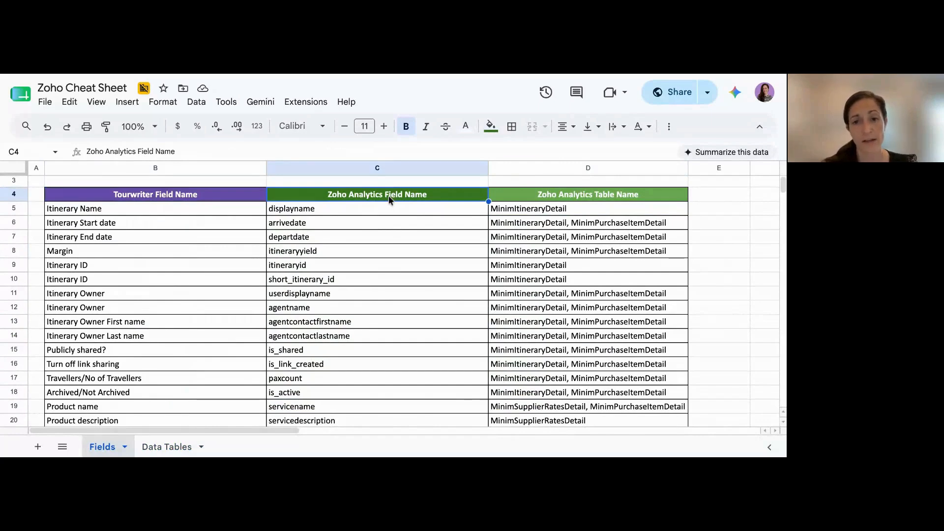
click(594, 198)
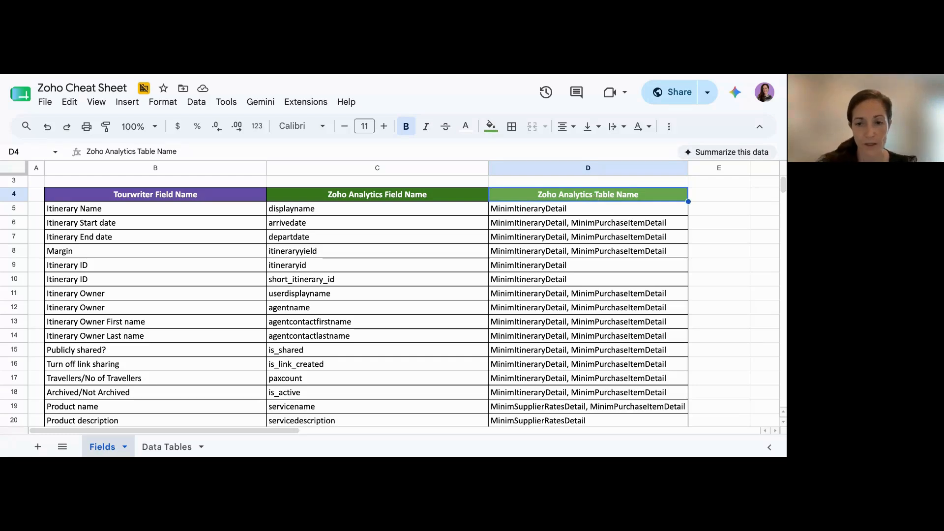
click(442, 321)
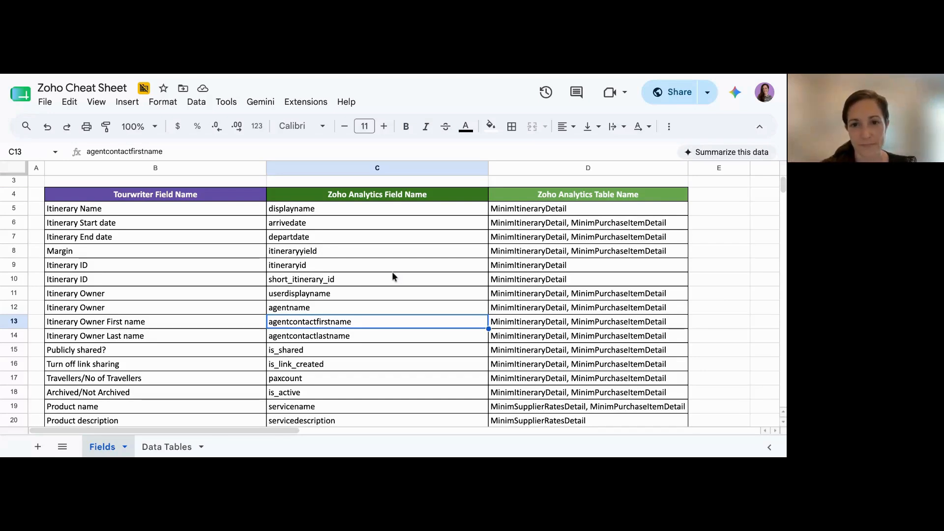
Switch back to Zoho Analytics and filter the Supplier Bookings Report by the supplier name Fancy Hotel
key(ctrl+Tab)
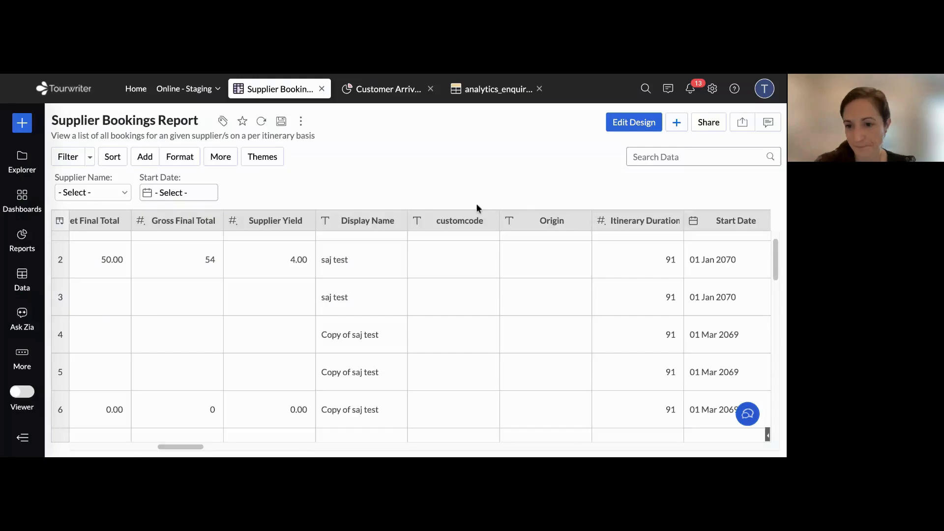
scroll(512, 252, left, 10)
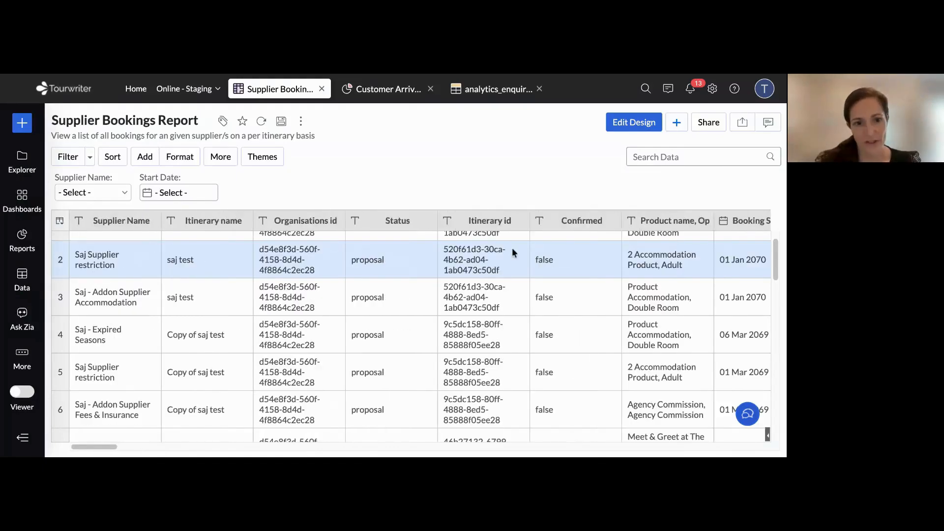
scroll(381, 264, up, 1)
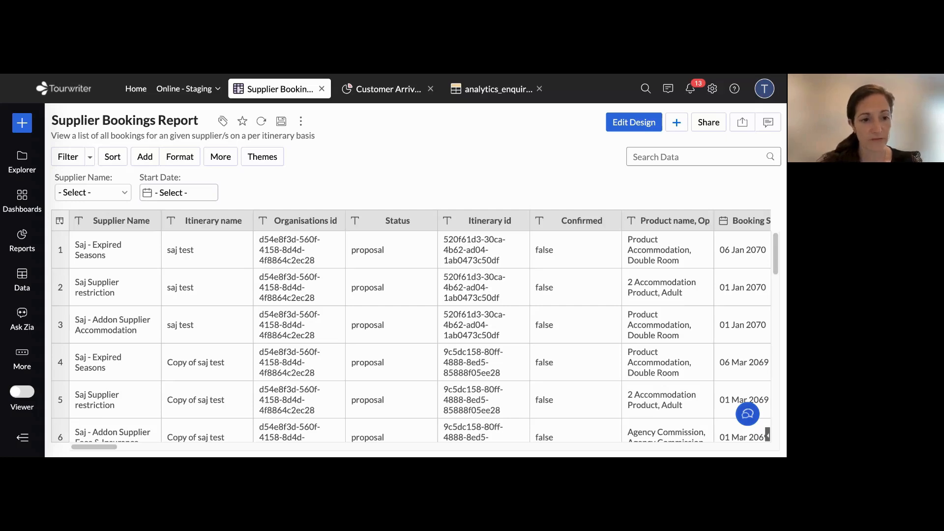
click(93, 192)
scroll(122, 296, down, 5)
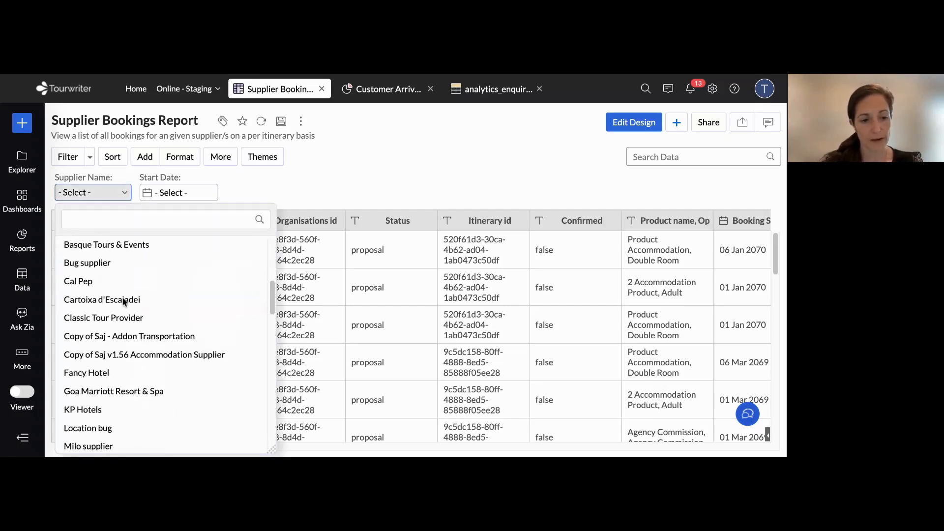
scroll(123, 301, up, 3)
scroll(123, 301, down, 2)
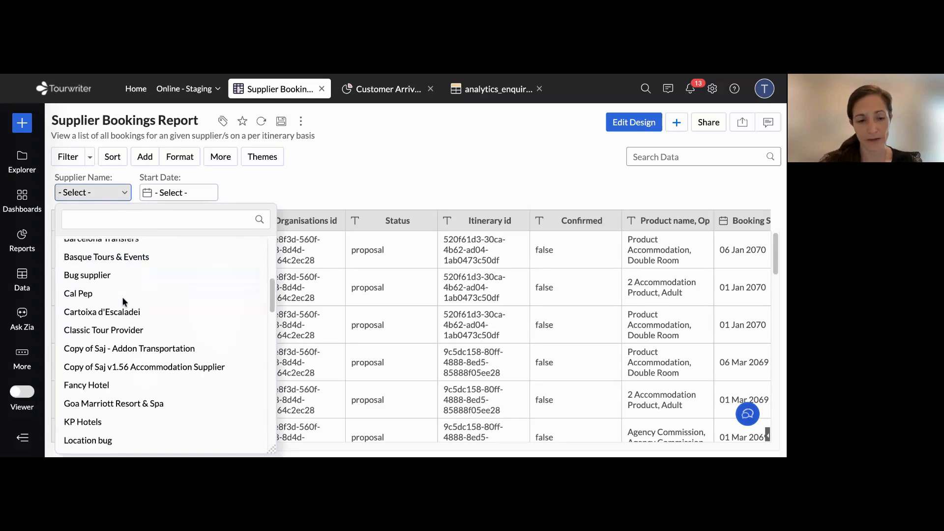
scroll(122, 296, down, 3)
scroll(126, 346, up, 3)
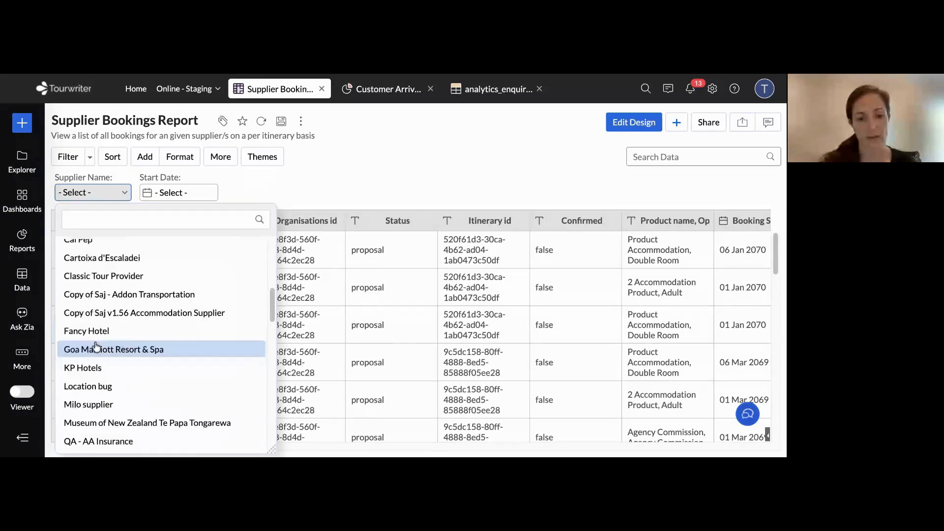
click(97, 332)
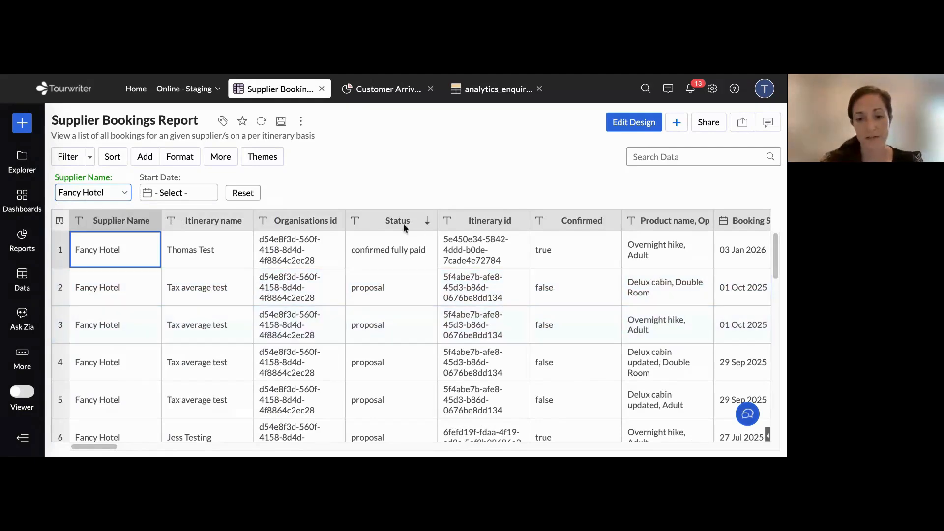
Review the columns of the Fancy Hotel bookings across to the booking, payee and supplier address fields and back to Supplier Name
scroll(403, 224, down, 1)
scroll(403, 223, right, 15)
scroll(402, 252, left, 3)
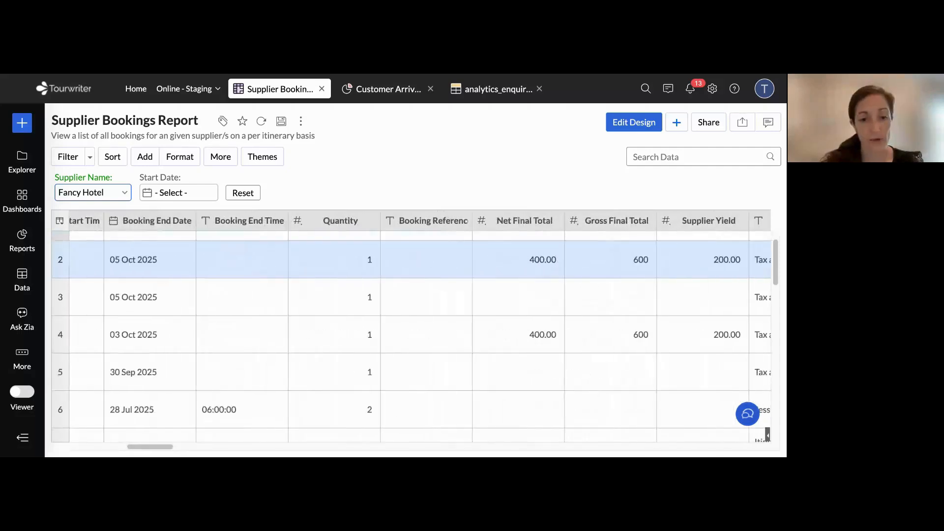
scroll(402, 252, right, 10)
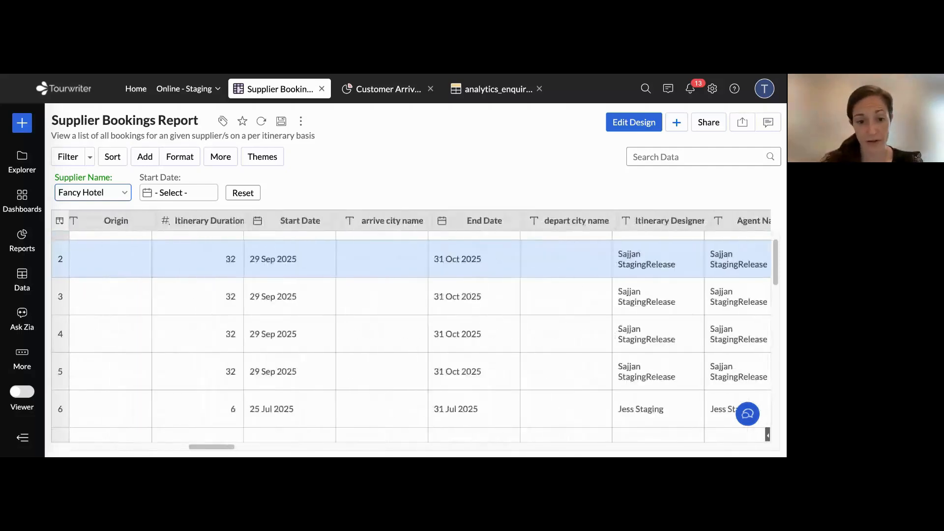
scroll(402, 253, right, 10)
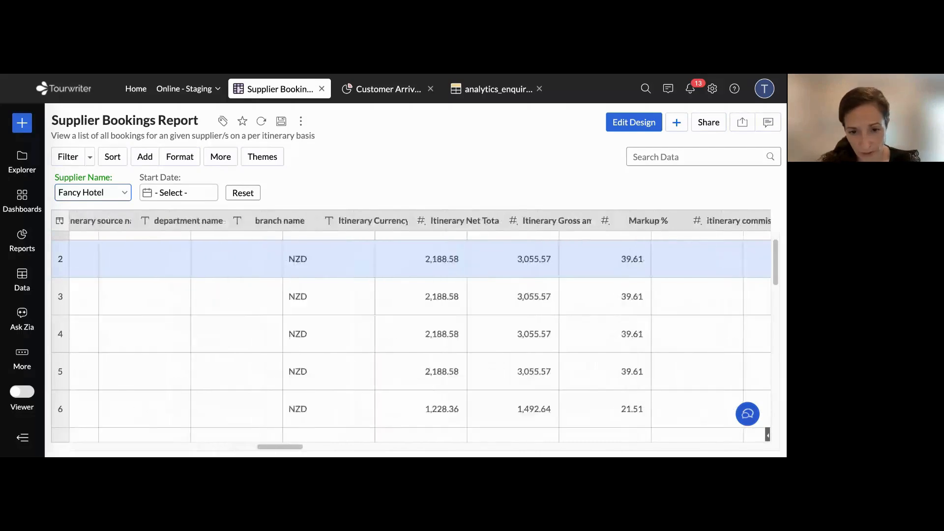
scroll(420, 328, right, 10)
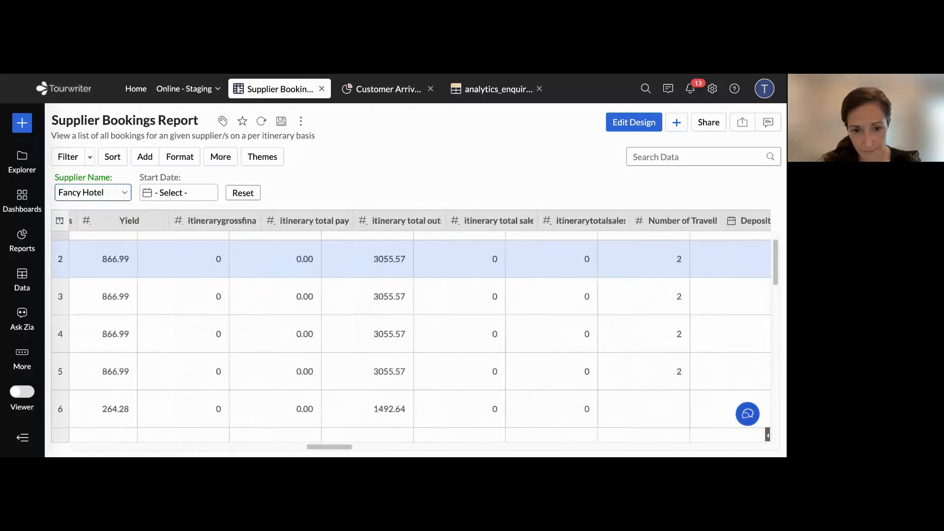
scroll(421, 328, right, 5)
scroll(420, 328, right, 5)
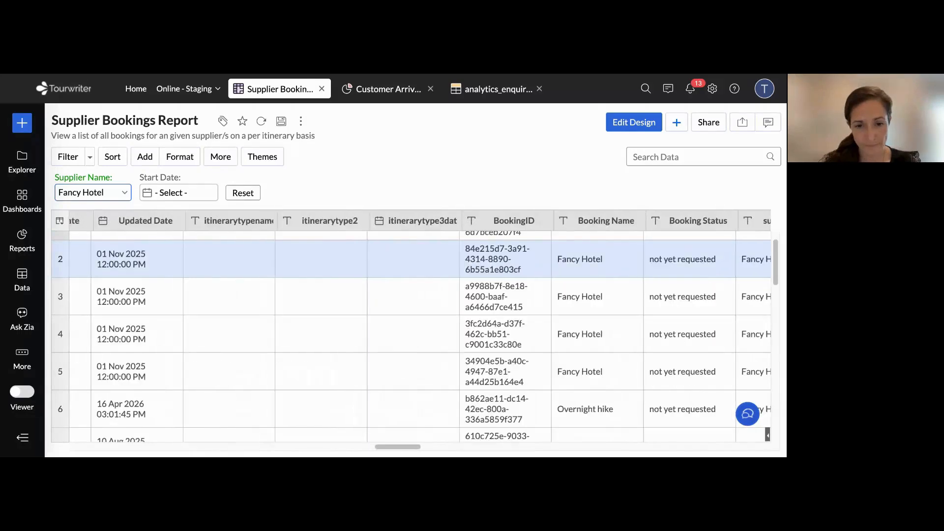
scroll(437, 344, right, 5)
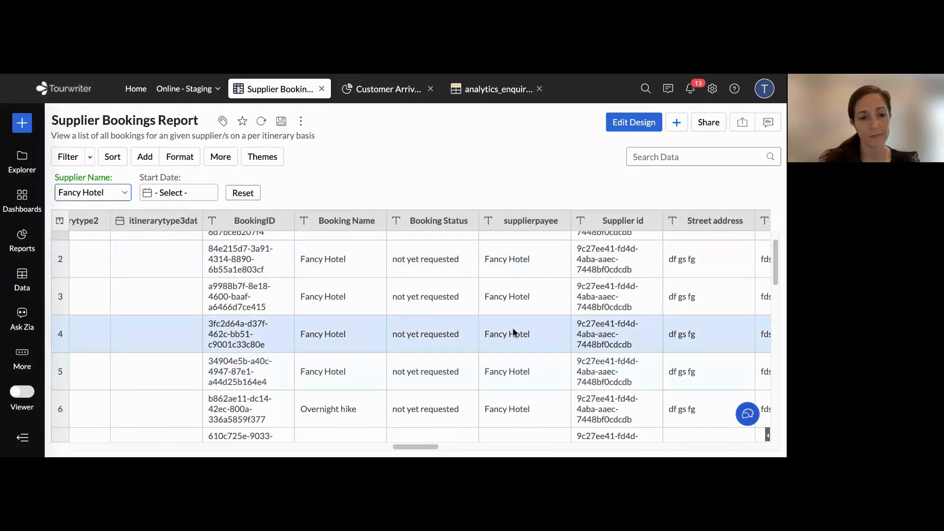
scroll(493, 242, left, 10)
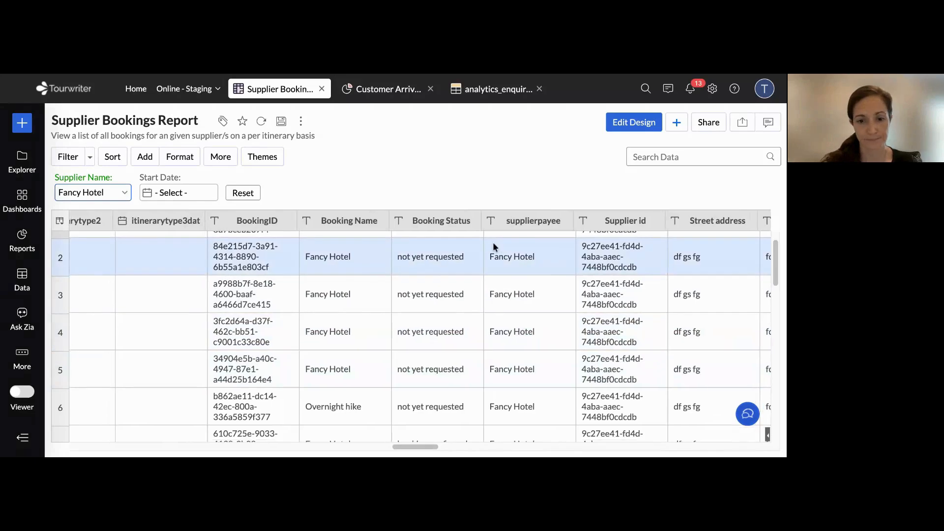
scroll(493, 246, left, 10)
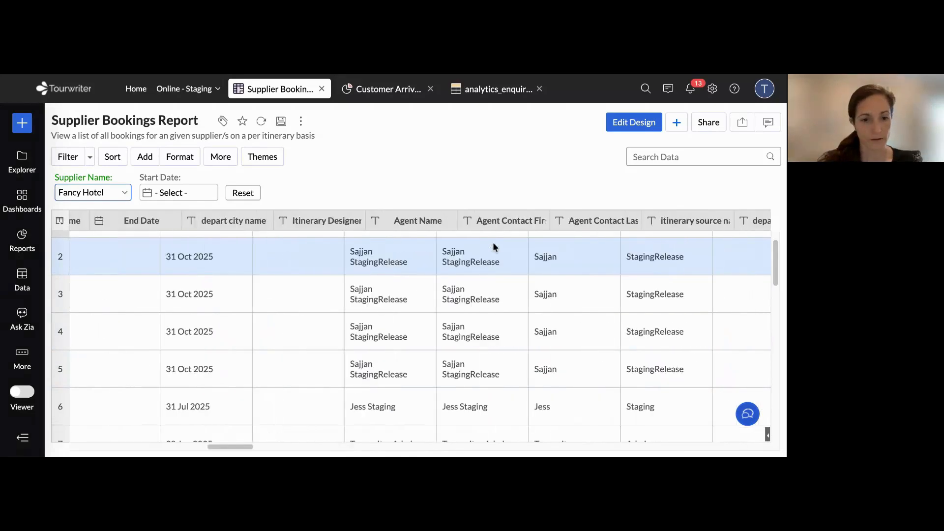
scroll(493, 242, left, 15)
scroll(492, 242, up, 1)
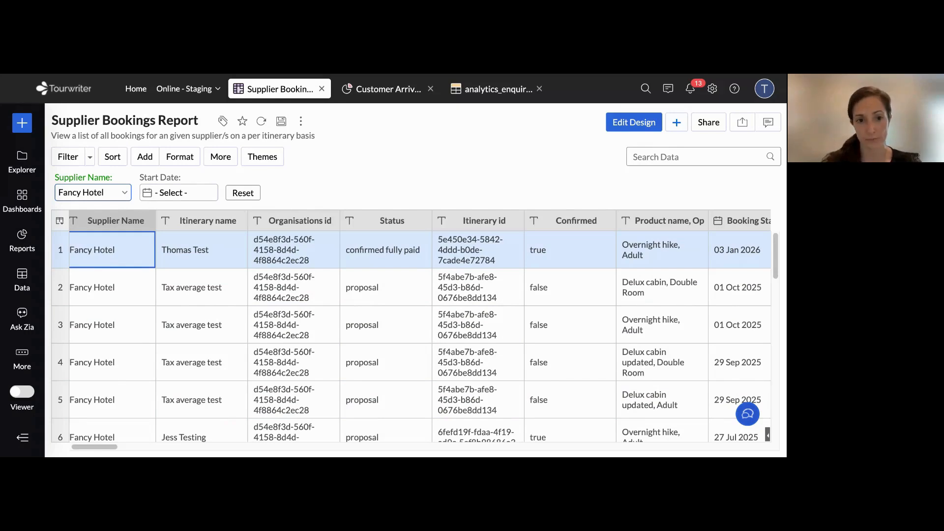
Save a copy of the report as "Supplier Bookings Report-Webinar 2 Zoho Analytics", keeping the existing folder and description
click(300, 123)
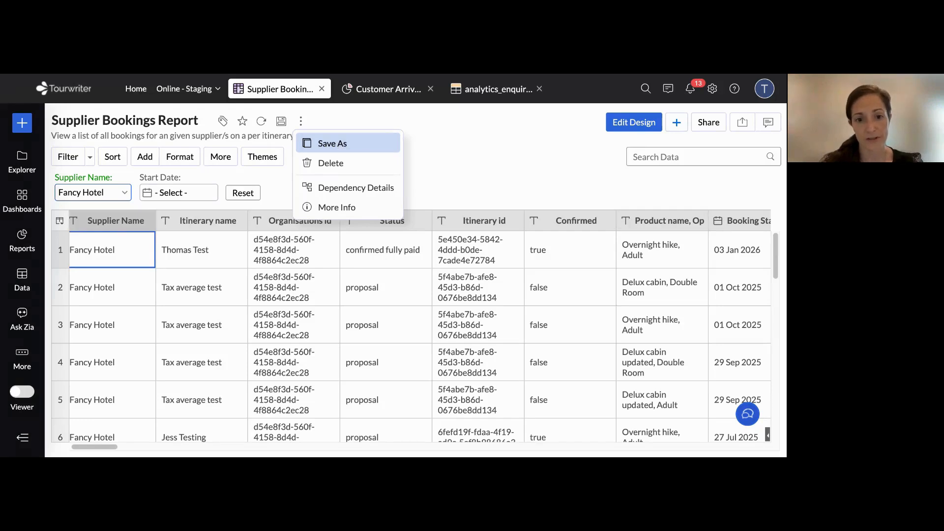
click(499, 145)
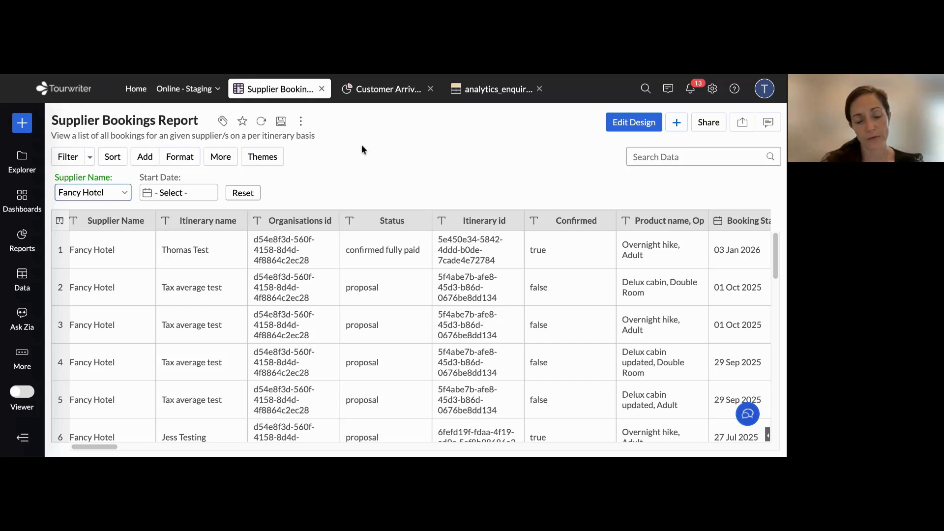
click(301, 121)
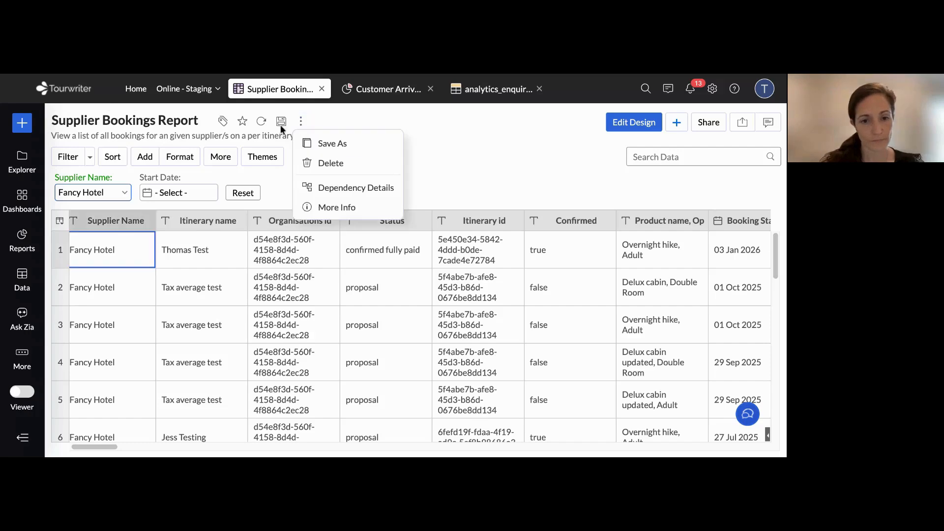
click(339, 147)
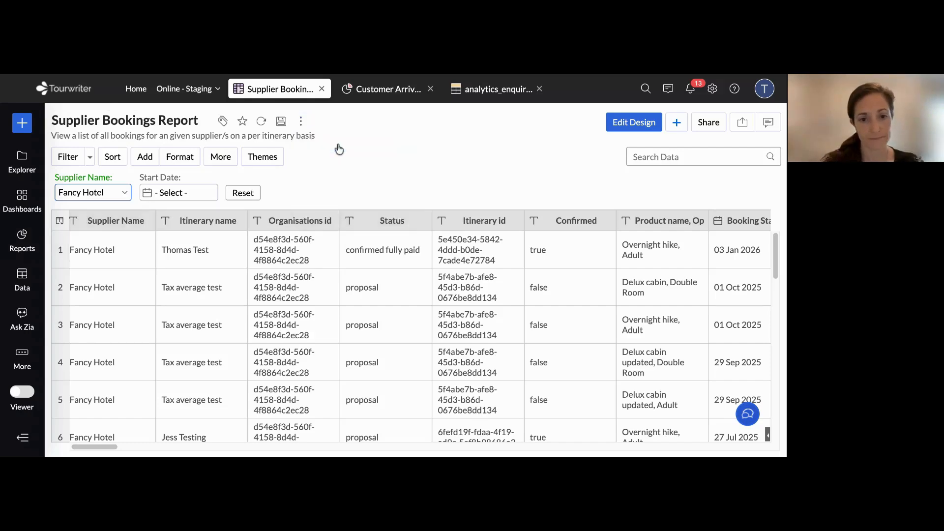
key(BackSpace)
key(BackSpace)
key(BackSpace)
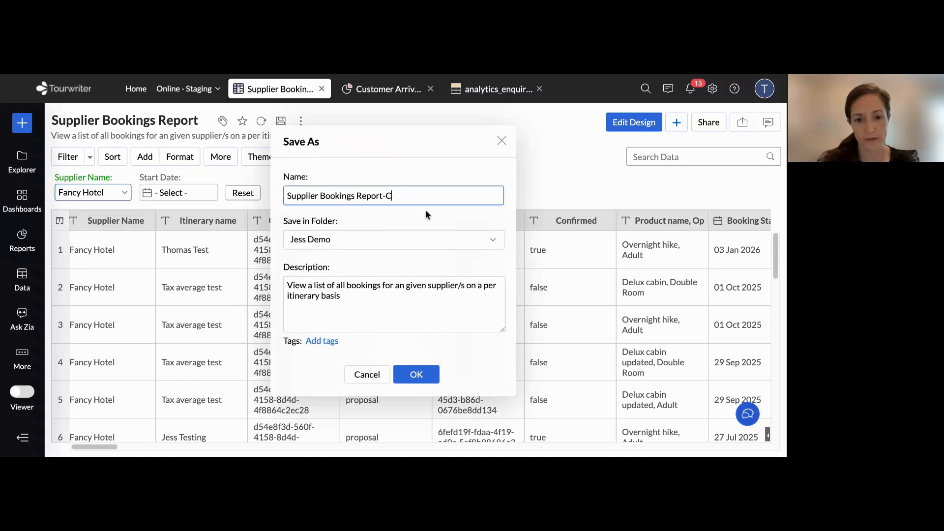
text(Webinar 2)
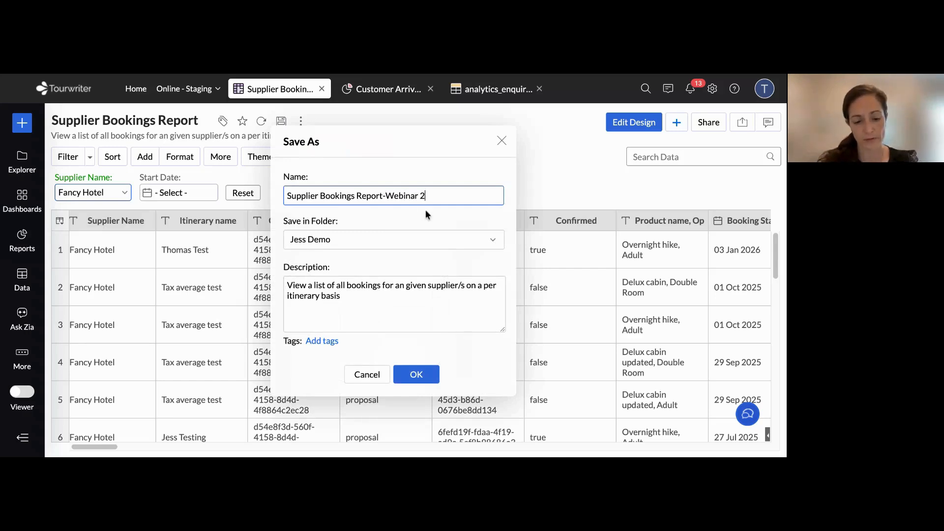
text( Zoho Analy)
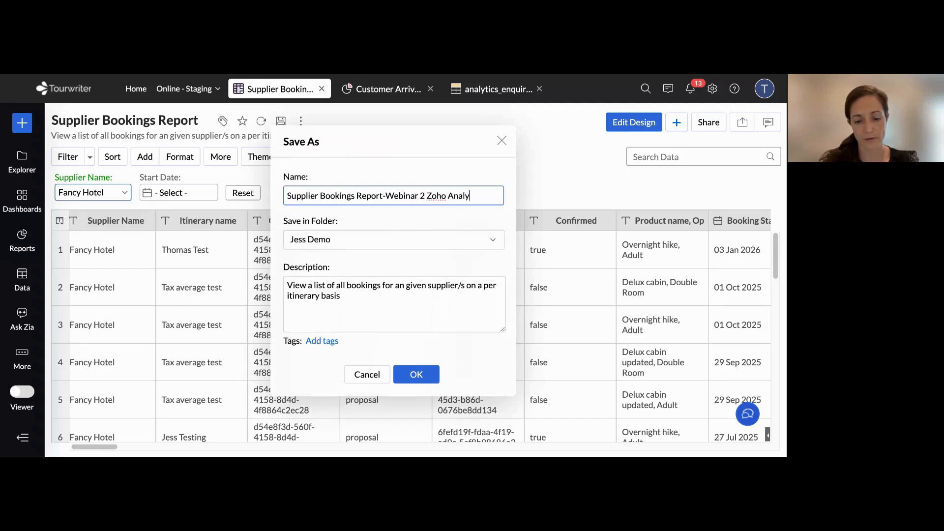
text(tics)
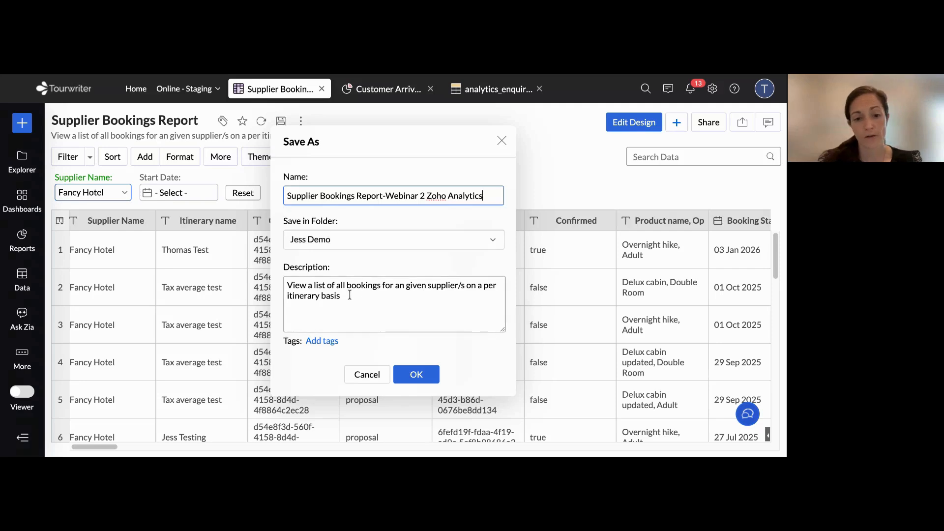
drag(350, 295, 262, 272)
click(369, 344)
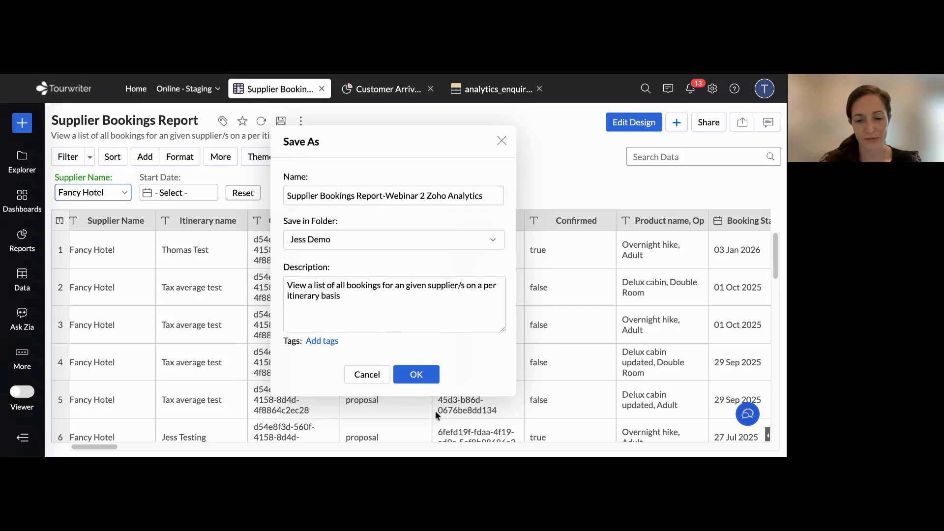
click(416, 374)
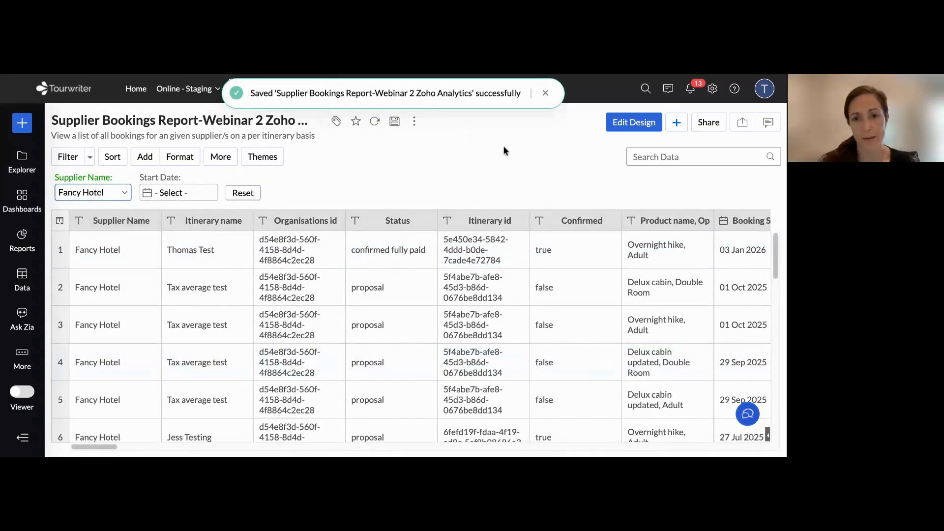
Reset the supplier name filter on the copied report and dismiss the alert
click(93, 192)
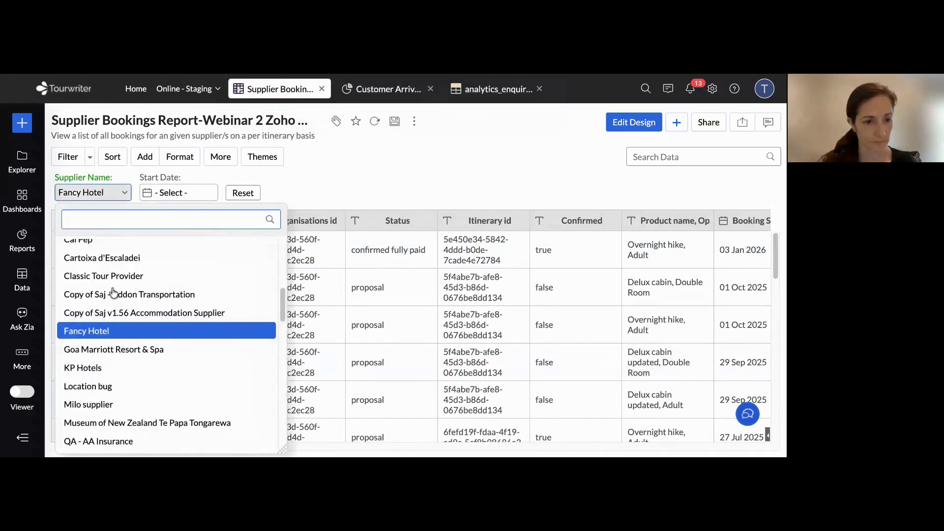
scroll(113, 294, up, 6)
click(253, 191)
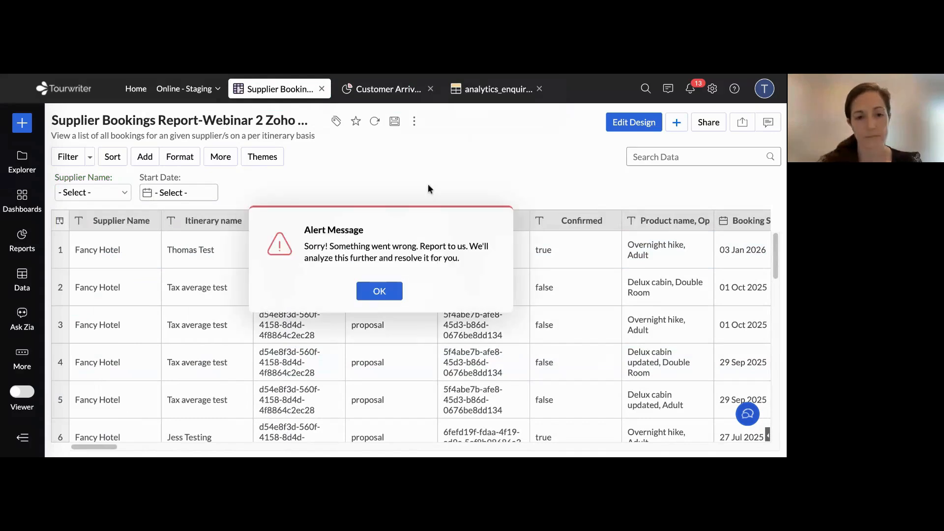
click(391, 298)
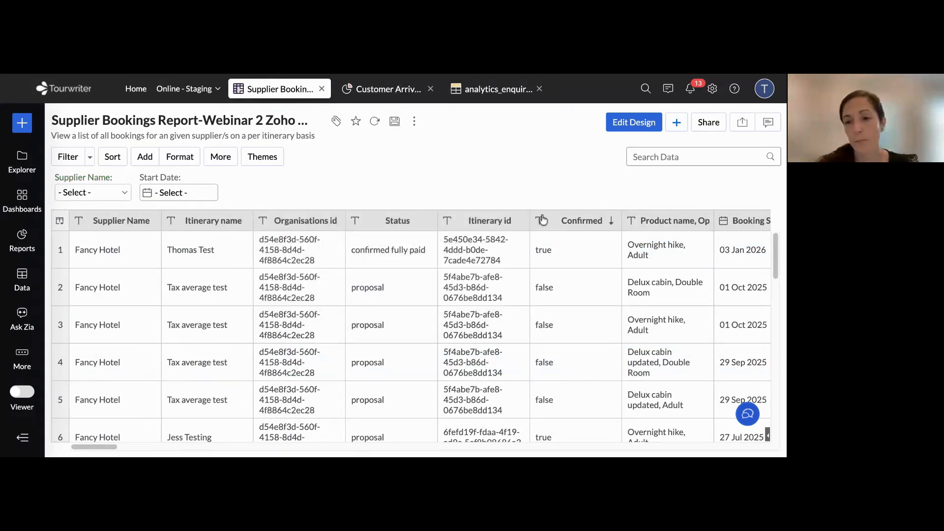
Open the copied report's design for editing and point out its Columns section
click(635, 124)
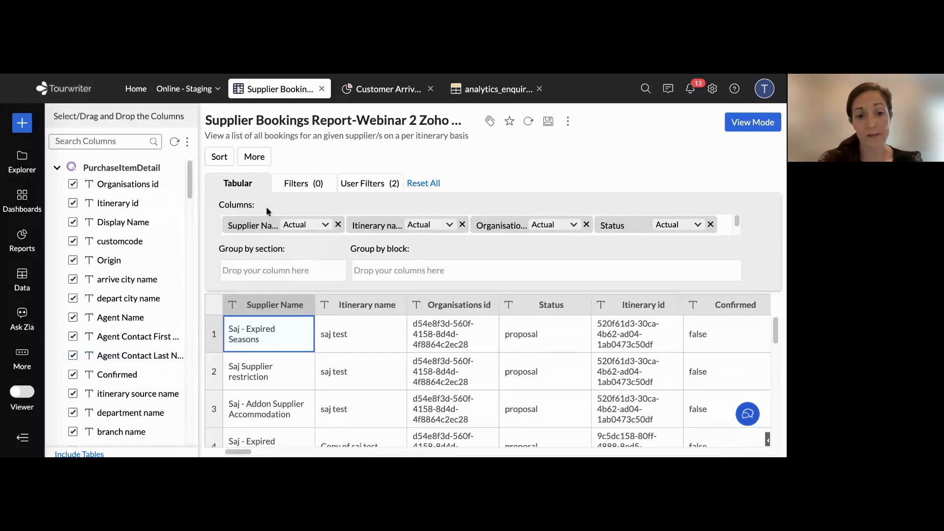
drag(220, 205, 253, 205)
mouse_move(736, 224)
mouse_down()
mouse_move(742, 203)
mouse_move(743, 238)
mouse_move(746, 215)
mouse_up()
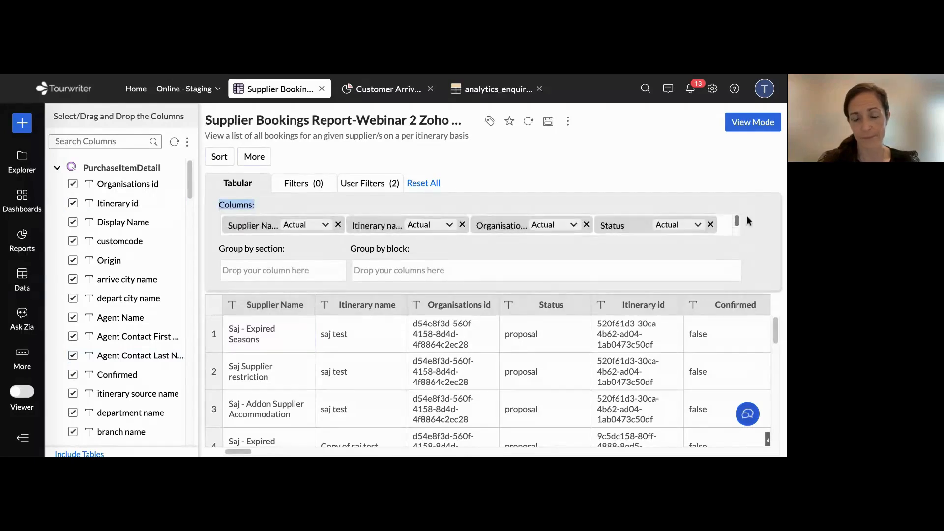
click(264, 204)
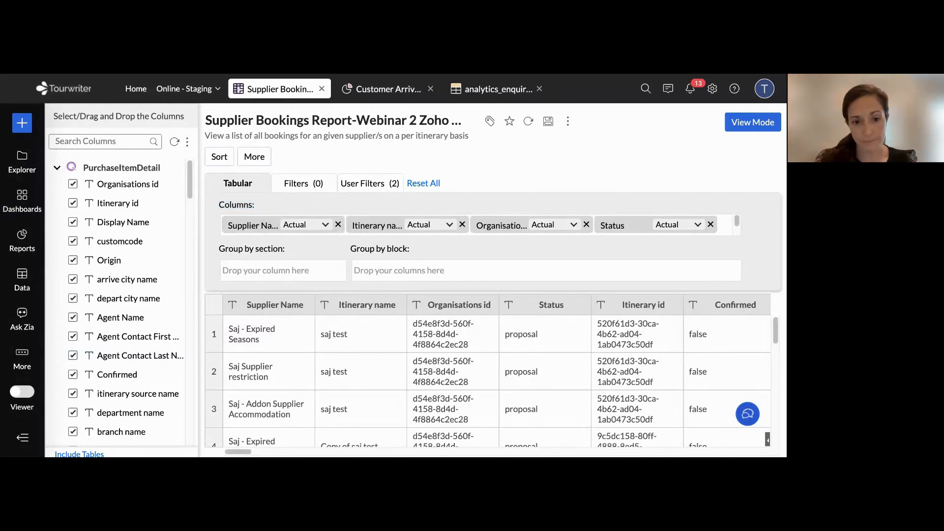
Remove the six consecutive itinerary amount columns from itinerary commission through itinerarytotalsalestax from the report
scroll(123, 221, down, 3)
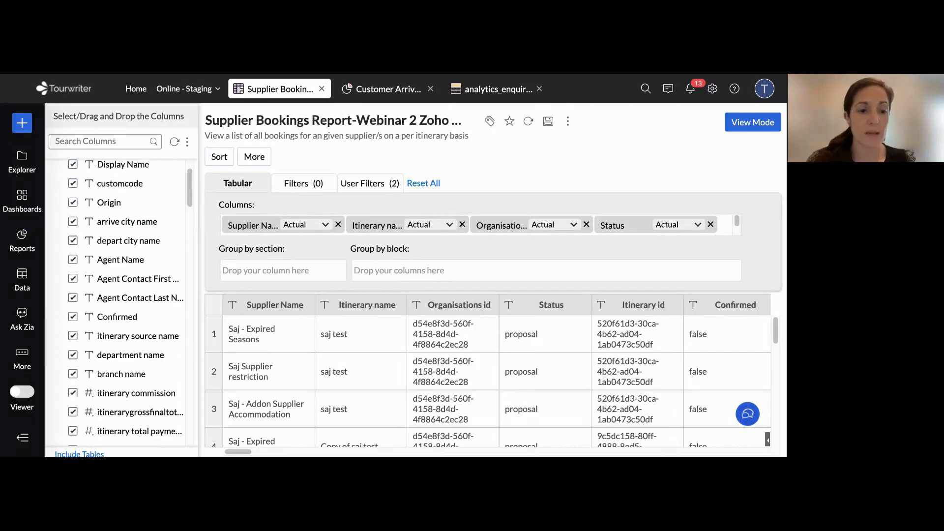
scroll(126, 302, down, 1)
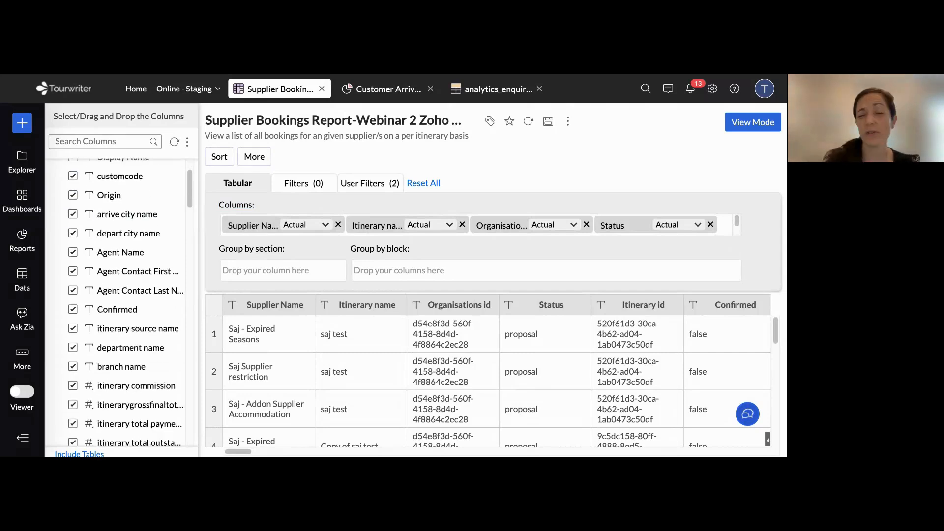
scroll(123, 302, down, 5)
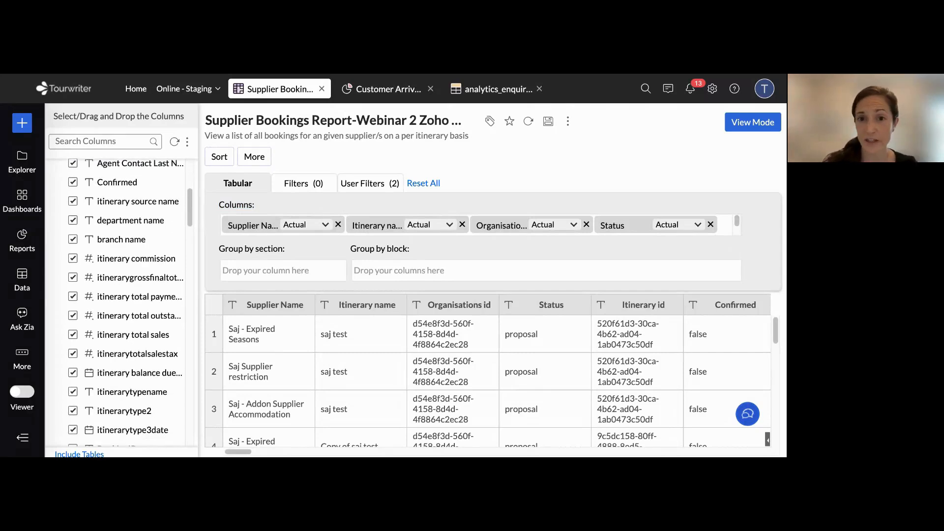
scroll(126, 302, down, 1)
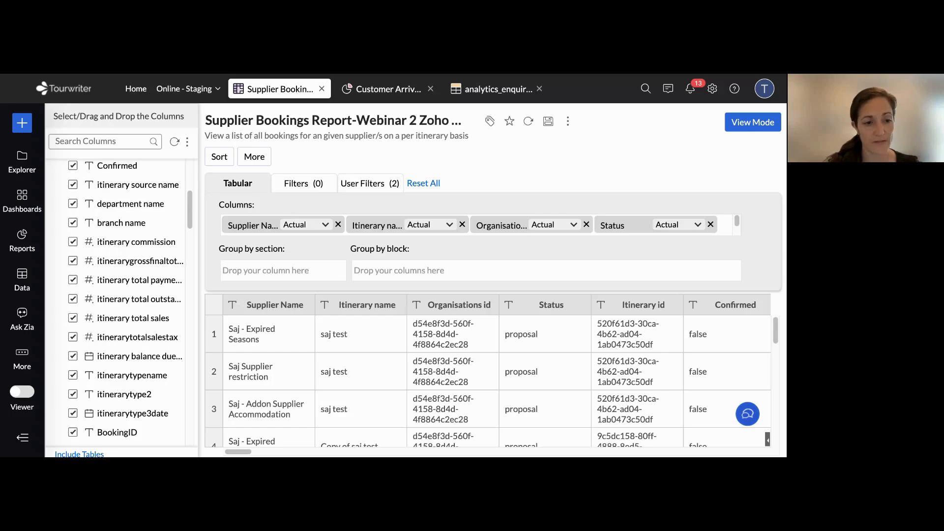
click(73, 261)
click(73, 241)
click(73, 280)
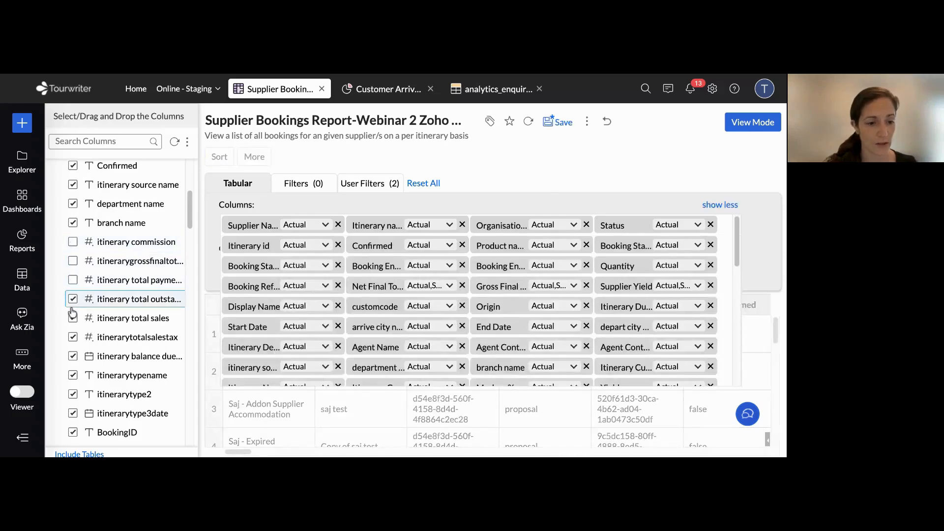
click(73, 300)
click(73, 318)
click(73, 337)
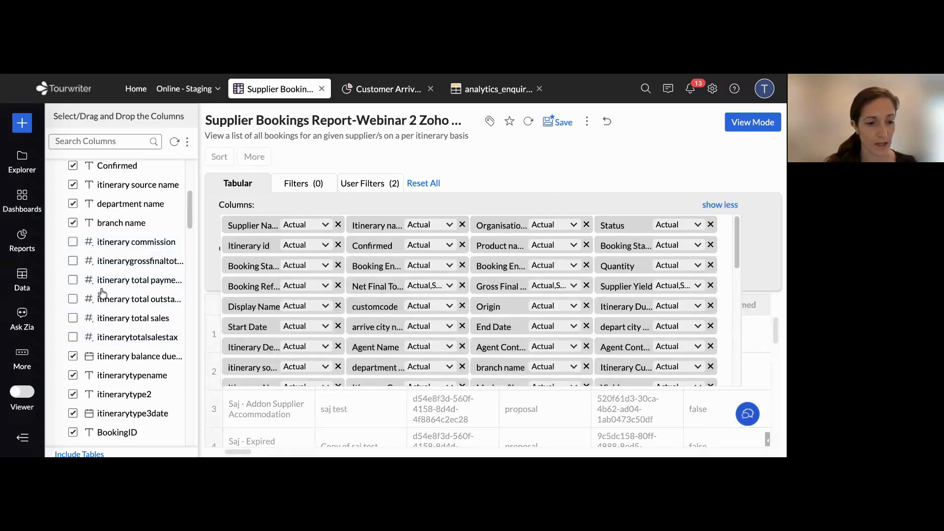
Remove the consecutive amount columns from Net Base Unit through Commission from the report, keeping Quantity included
scroll(468, 297, down, 3)
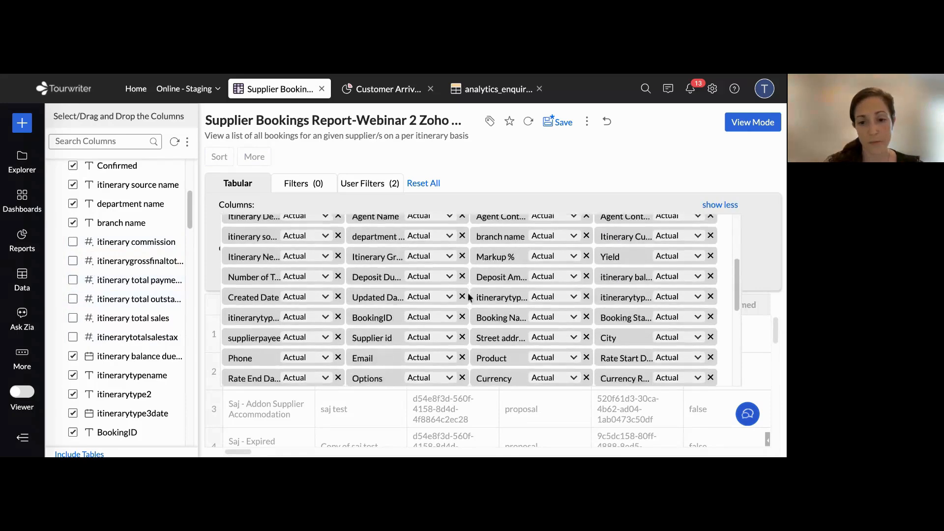
scroll(136, 248, down, 1)
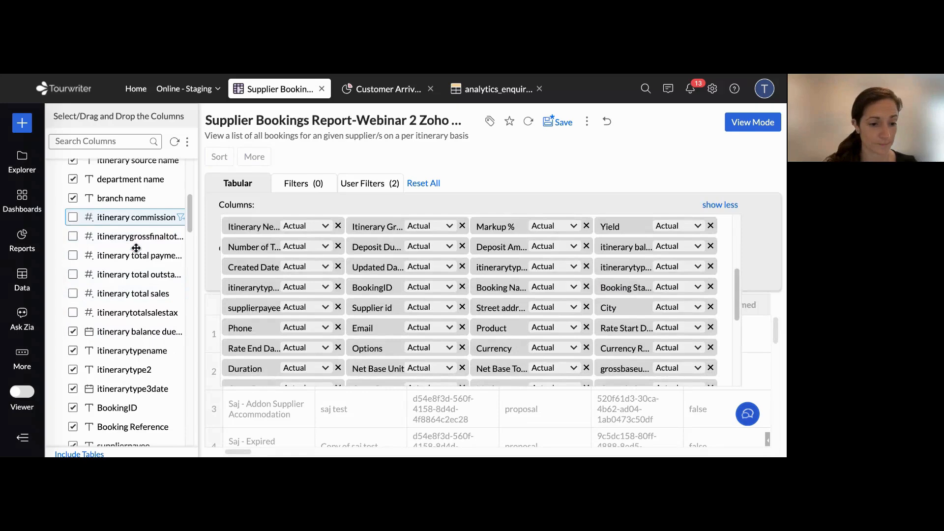
scroll(136, 248, down, 7)
click(72, 238)
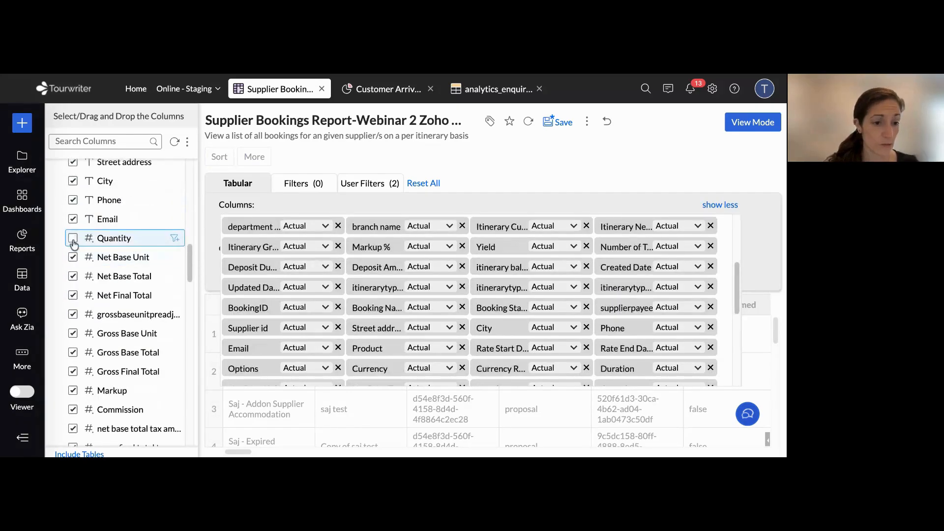
click(73, 238)
click(73, 257)
click(72, 276)
click(72, 295)
click(73, 314)
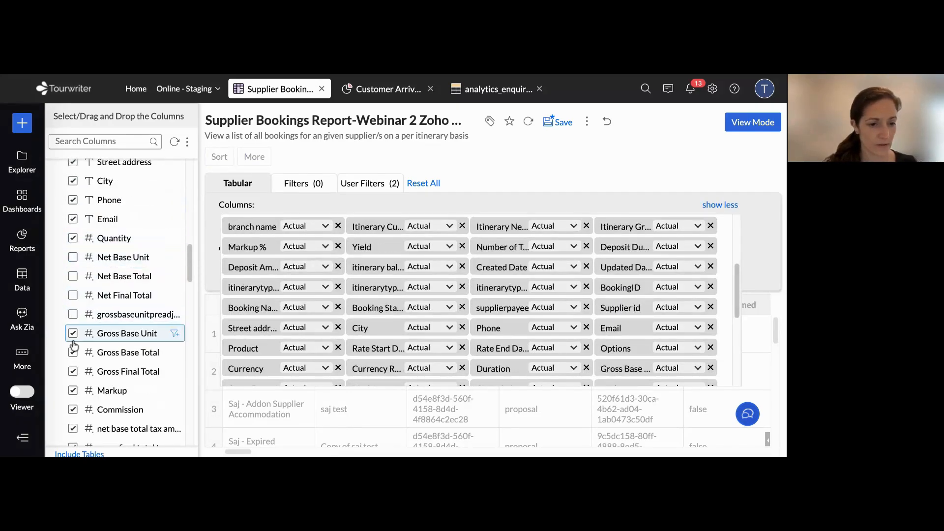
click(72, 333)
click(72, 352)
click(73, 371)
click(73, 390)
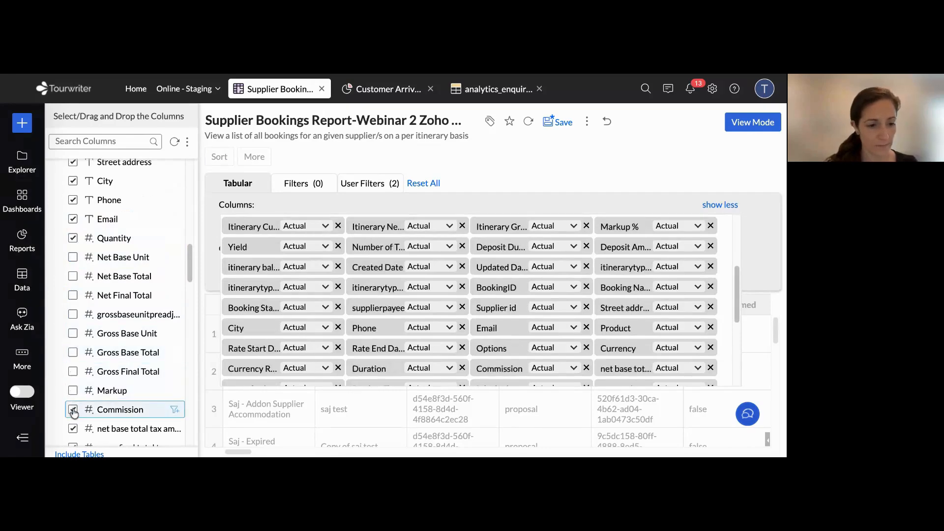
click(73, 410)
Remove the net base total tax, gross final total tax and amount paid columns from the report
scroll(74, 344, down, 3)
click(73, 271)
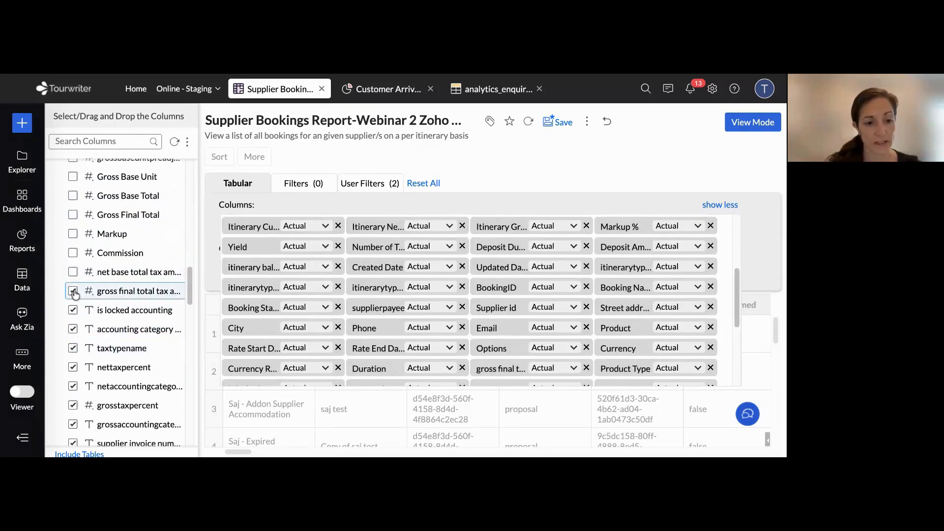
click(72, 290)
scroll(98, 310, down, 4)
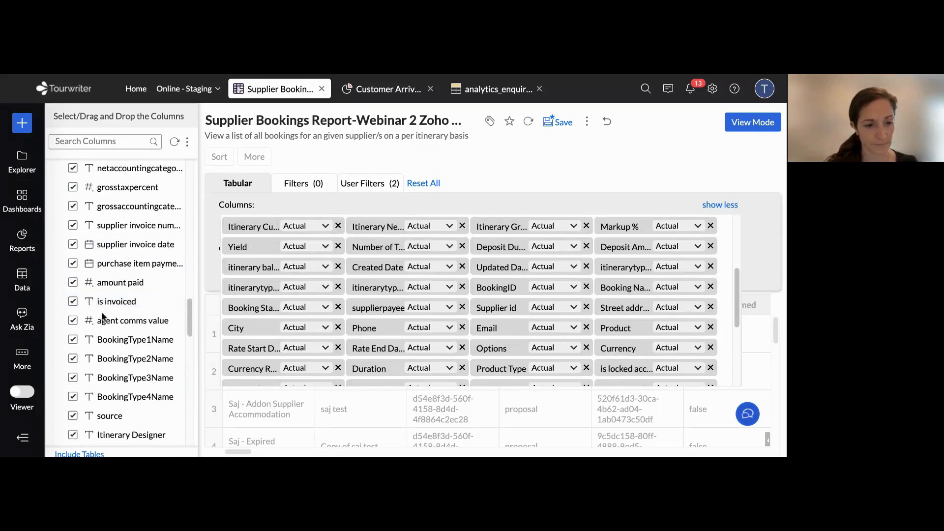
click(73, 282)
Add the itinerary commission column back to the report, placed directly after Status
scroll(128, 299, up, 6)
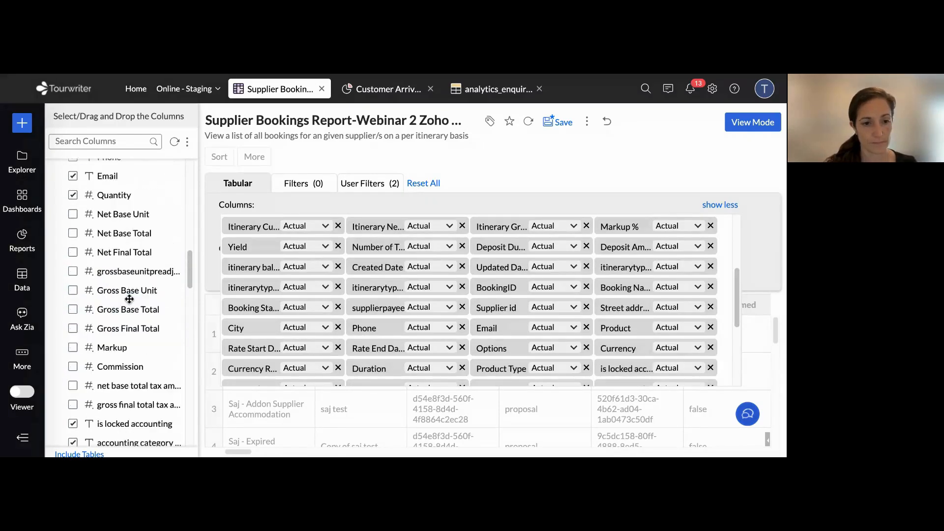
scroll(129, 299, up, 8)
scroll(129, 297, down, 2)
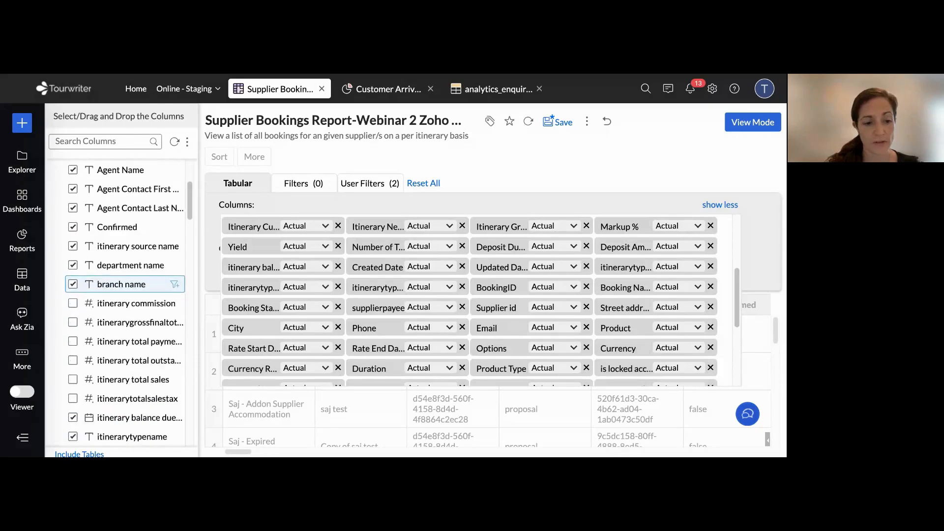
scroll(123, 295, down, 2)
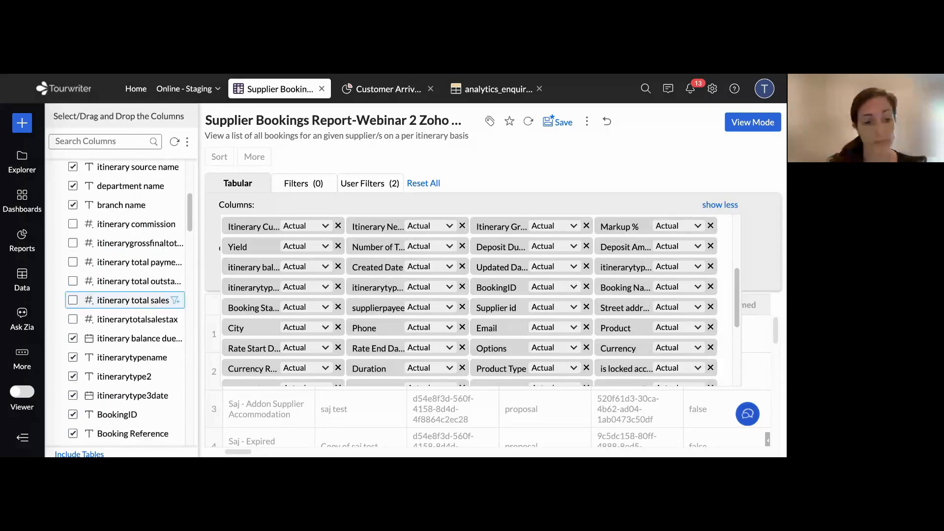
click(73, 226)
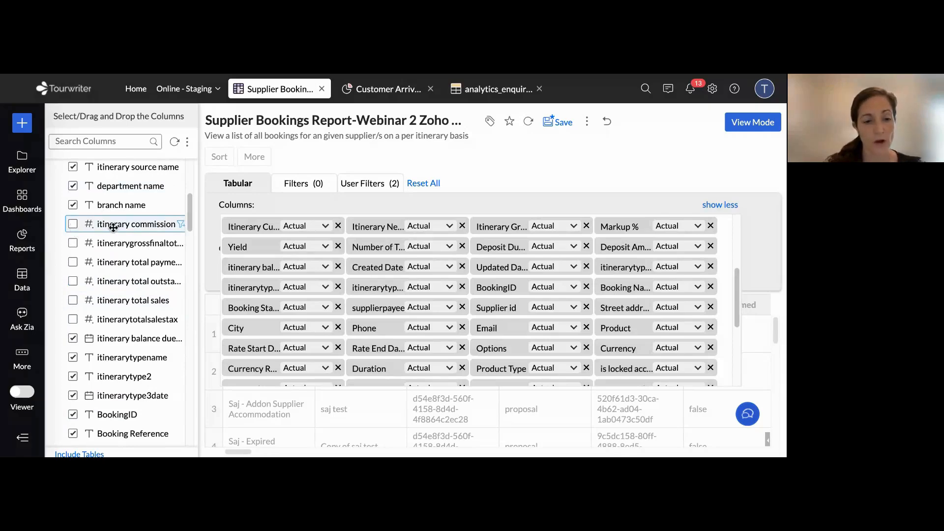
drag(126, 227, 293, 237)
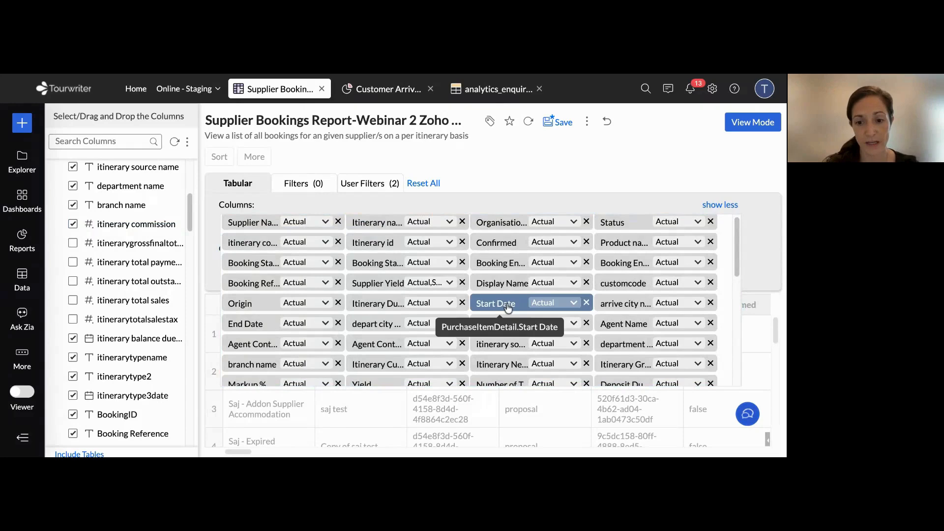
Move Start Date to the first position among the report's columns and regenerate the tabular report
drag(507, 307, 360, 249)
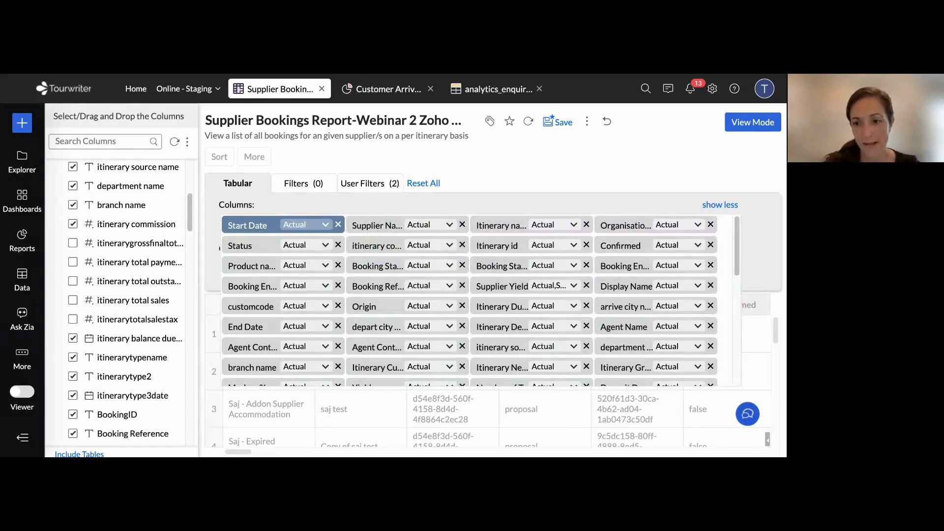
click(721, 204)
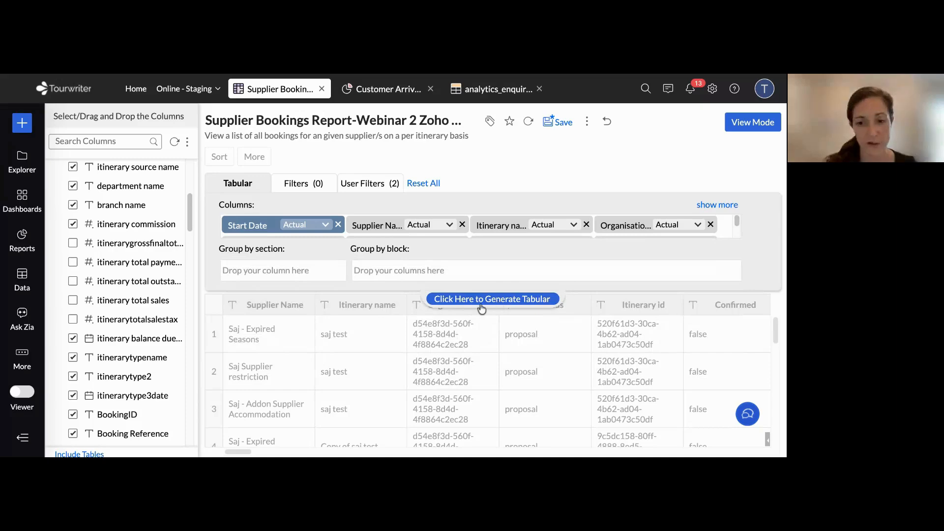
click(499, 305)
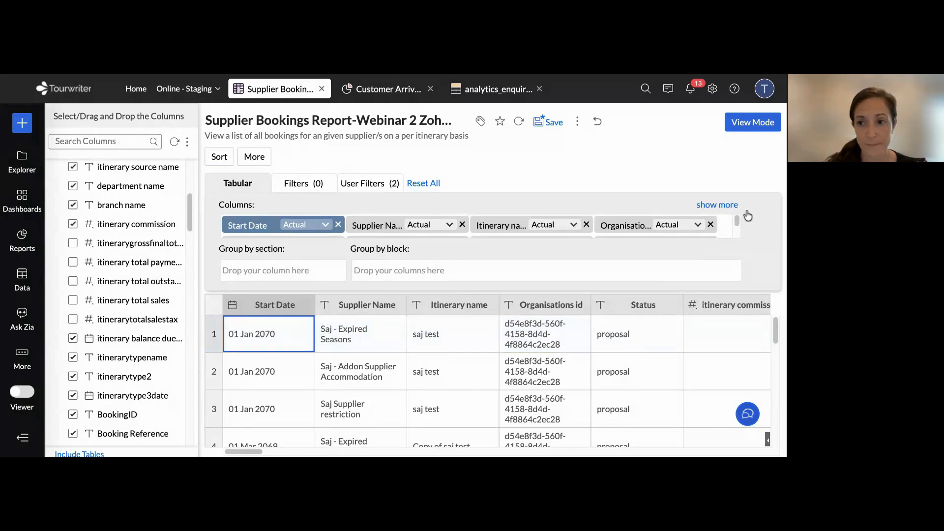
Preview the customised report as a viewer sees it and return to editing its design
click(749, 126)
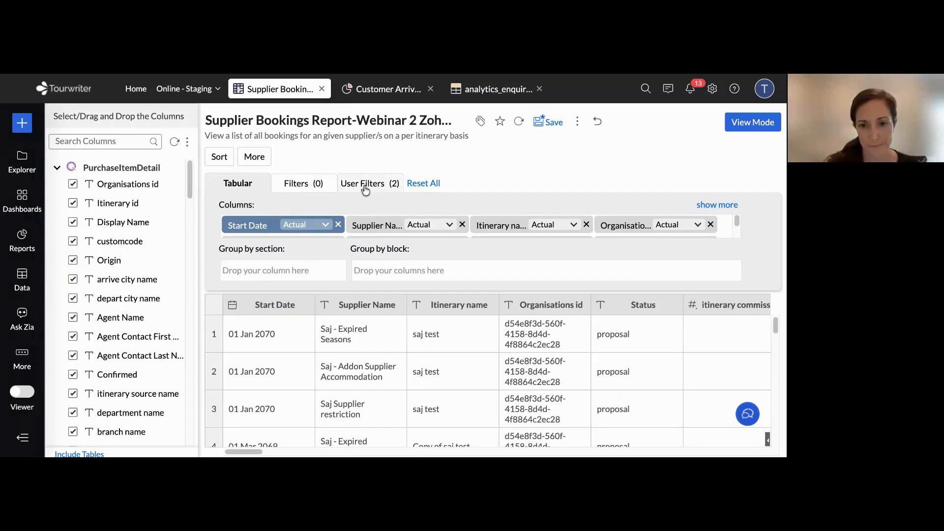
click(752, 123)
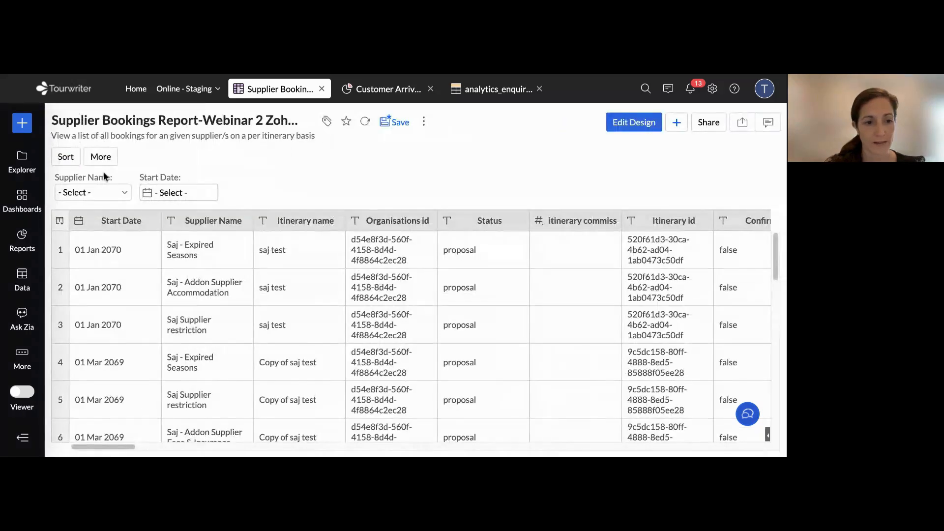
click(631, 130)
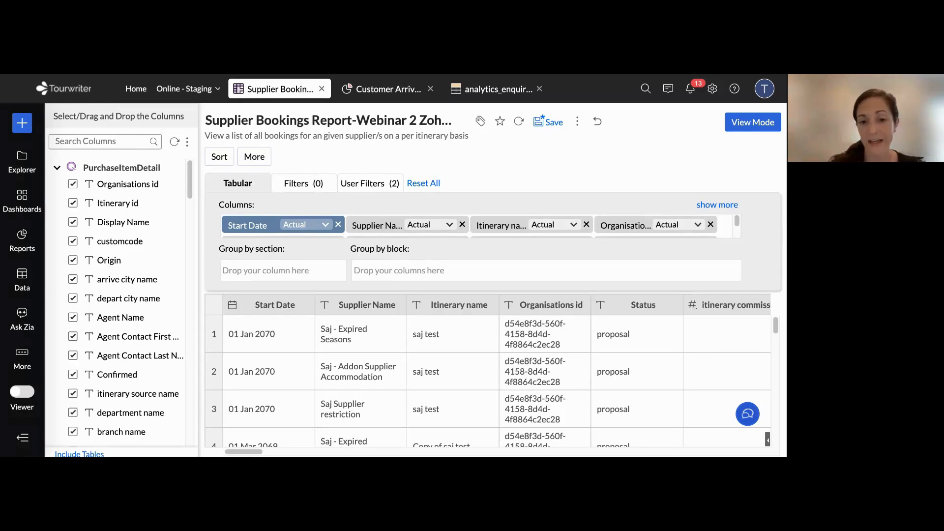
Add itinerary total sales and Booking Status to the report's filters, searching the columns for "booking"
click(300, 185)
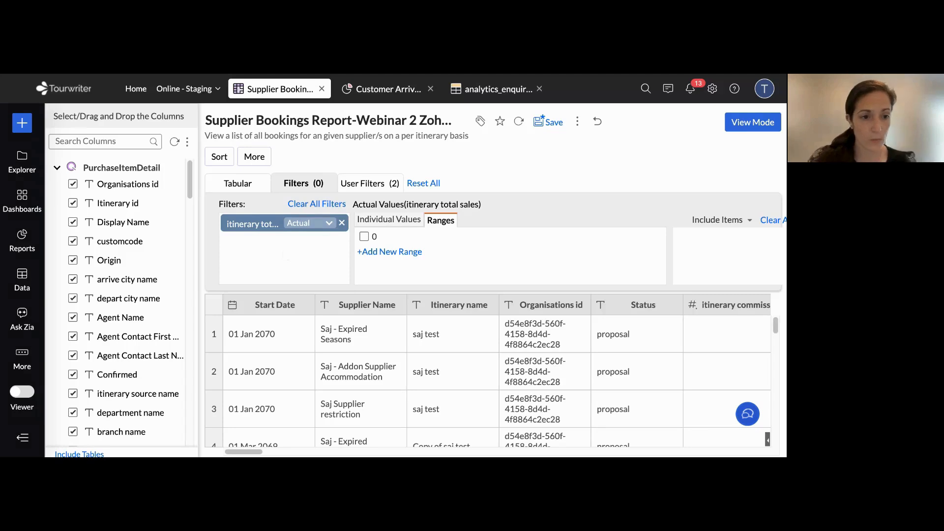
click(88, 142)
click(90, 141)
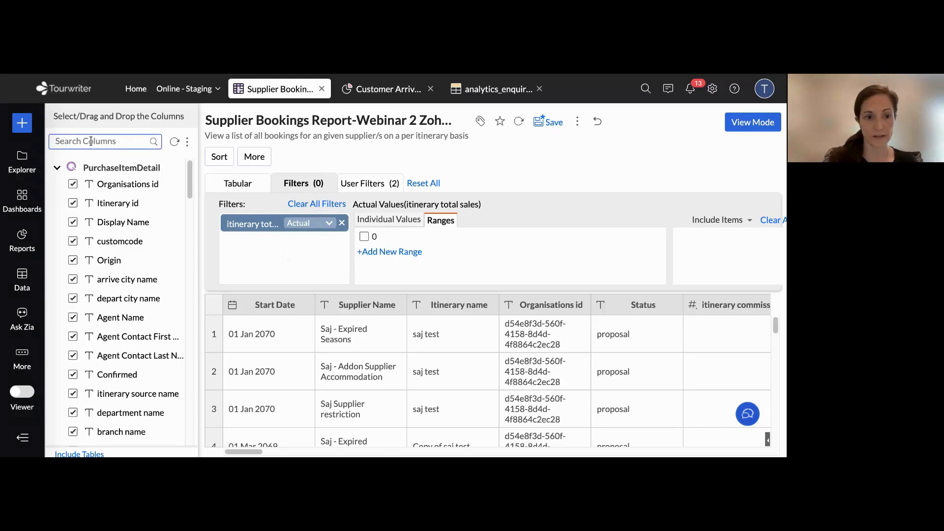
text(booking)
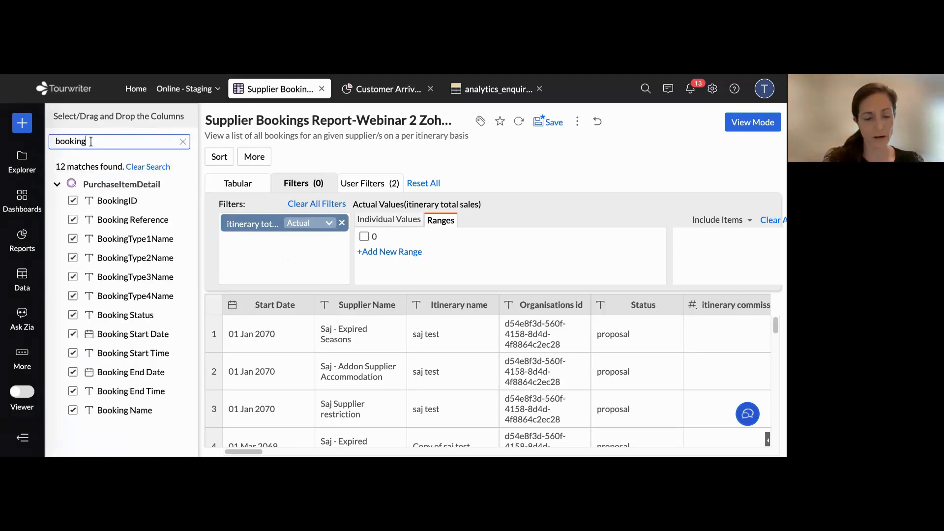
drag(112, 220, 265, 251)
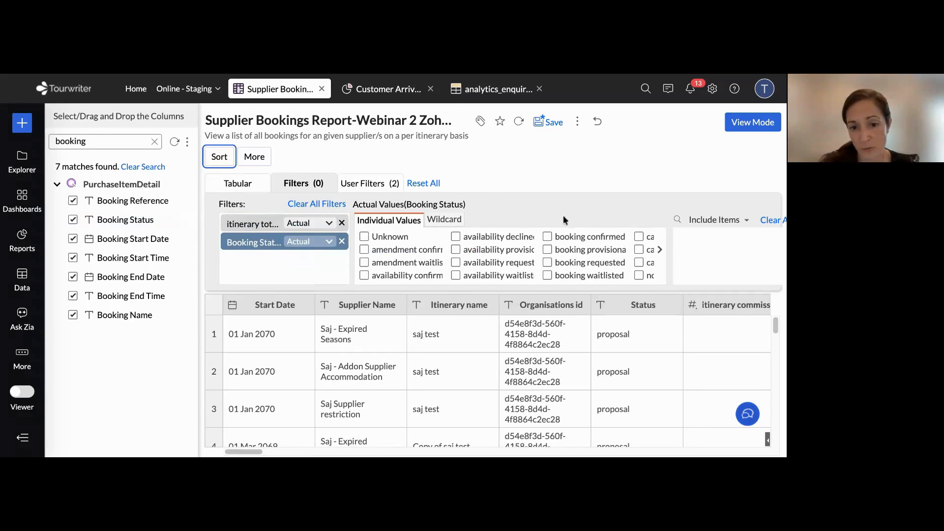
Include Unknown and all the amendment and availability statuses in the Booking Status filter
click(364, 237)
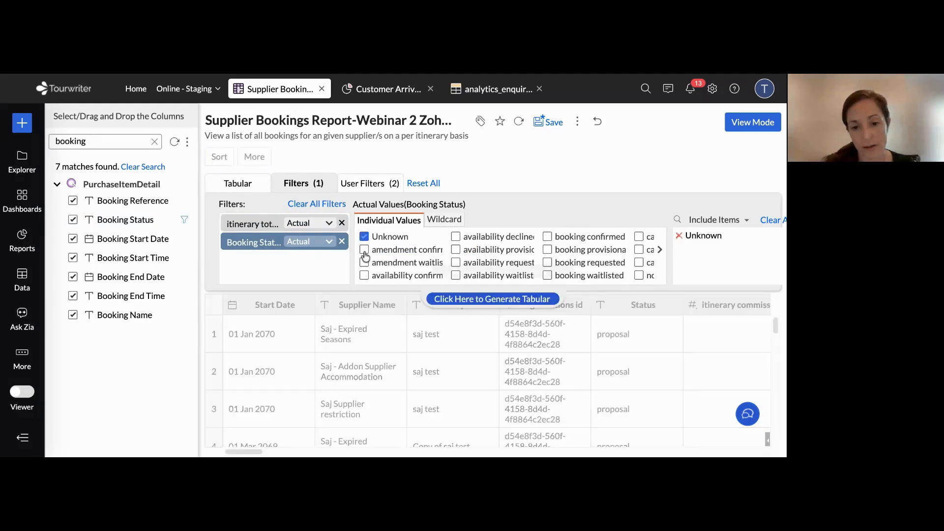
click(364, 250)
click(364, 263)
click(364, 275)
click(455, 237)
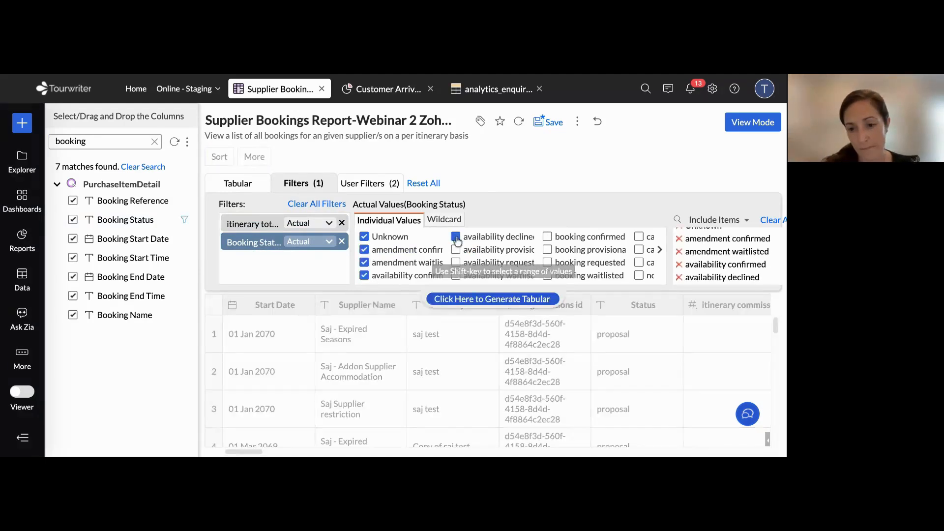
click(456, 250)
click(455, 263)
click(456, 275)
Include booking waitlisted, booking requested, booking provisional and not yet requested in the Booking Status filter, and view the regenerated report
click(547, 276)
click(547, 262)
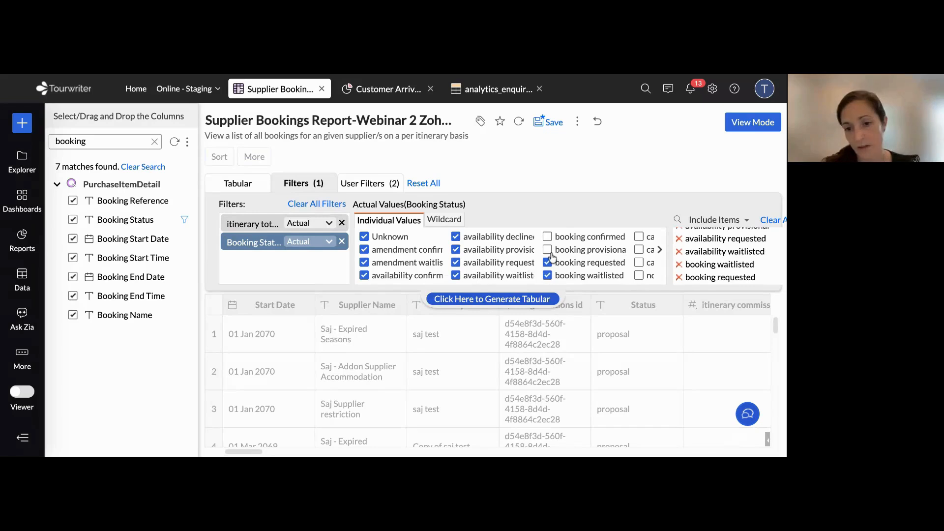
click(547, 249)
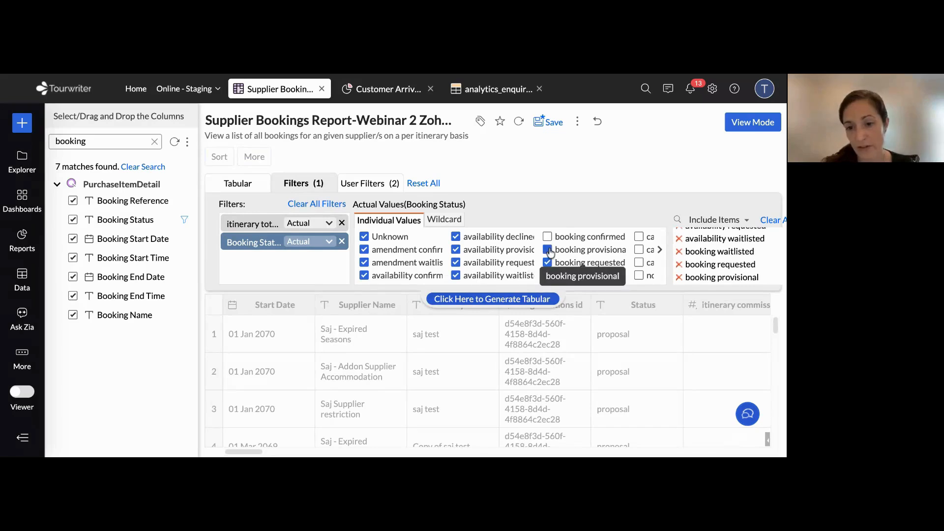
click(659, 250)
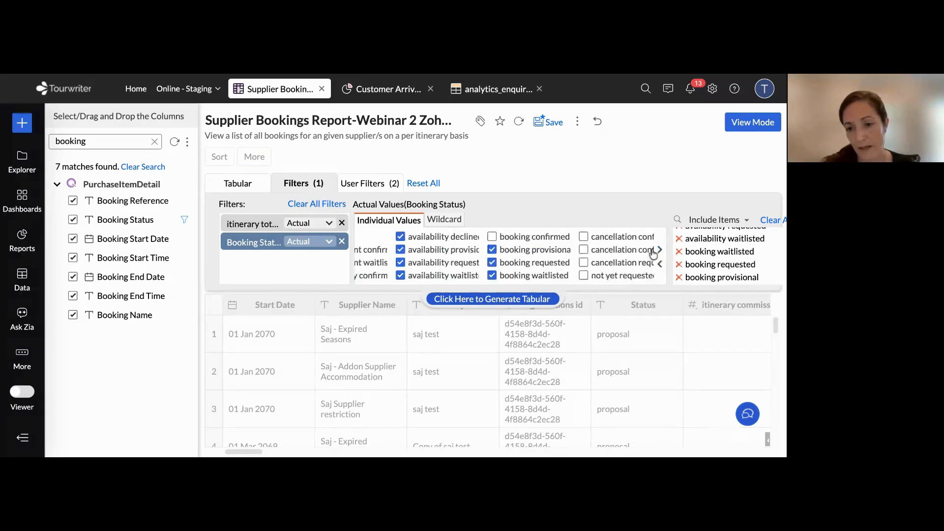
click(584, 275)
click(492, 299)
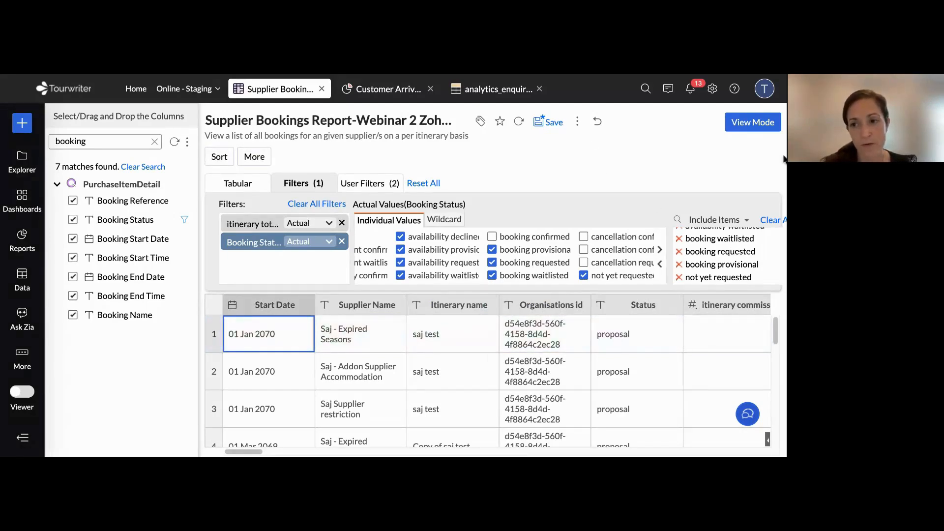
click(753, 129)
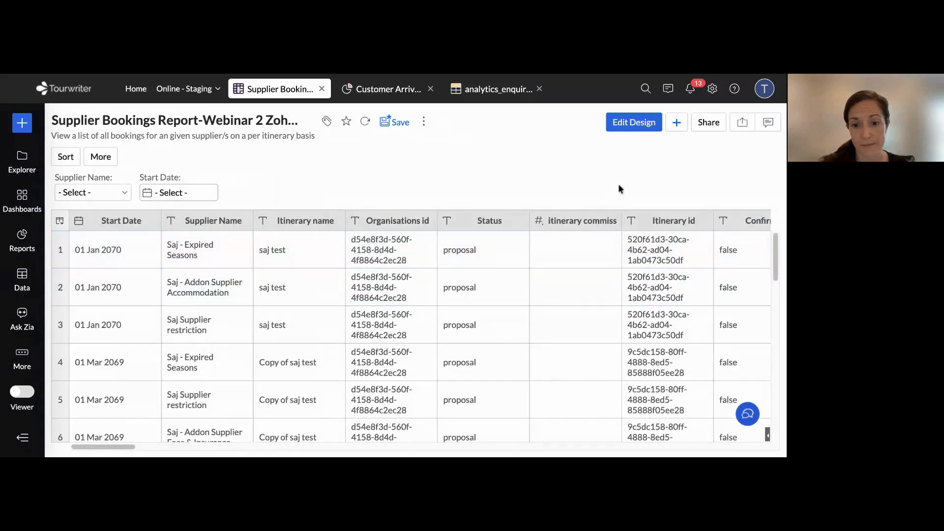
Reopen the report's design and add Origin as a user filter beside Supplier Name and Start Date
click(635, 124)
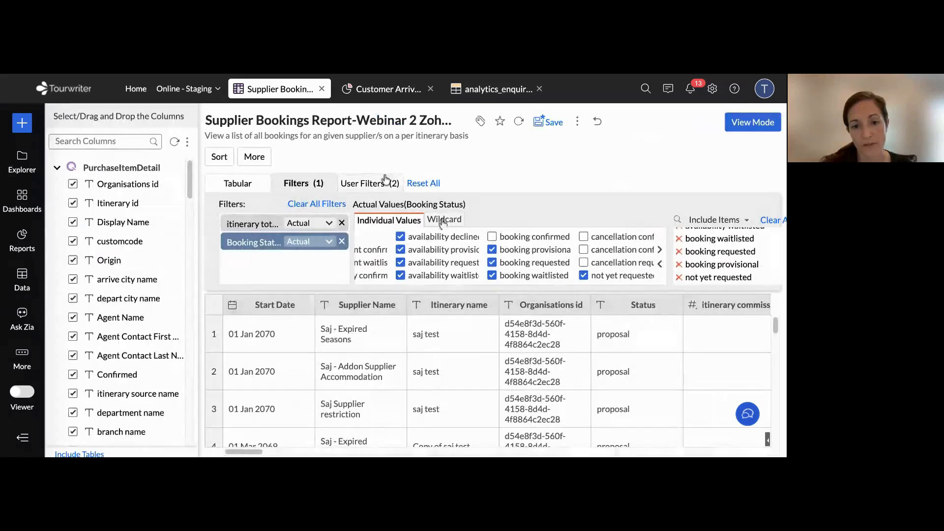
click(363, 184)
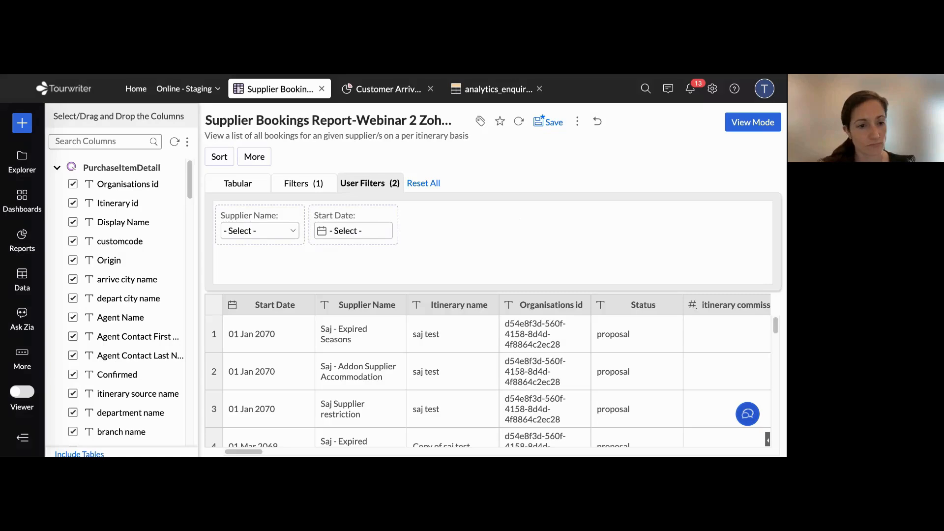
scroll(121, 302, down, 1)
scroll(121, 302, up, 1)
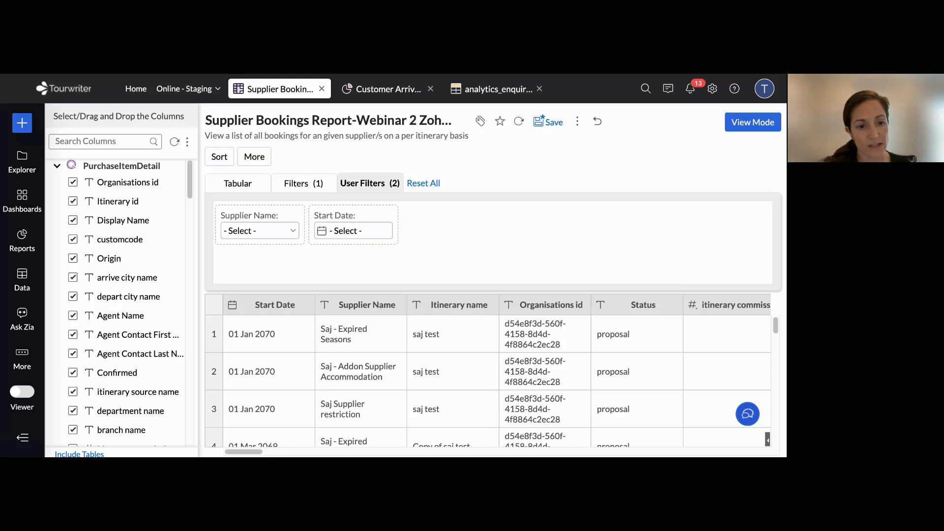
drag(107, 260, 279, 259)
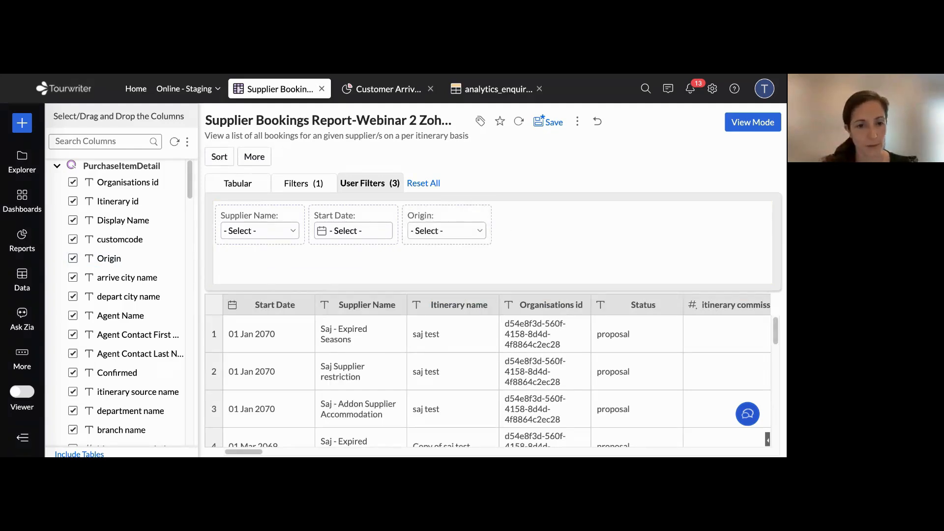
Return to the tabular column layout and point out the Group by section and Group by block options
click(236, 184)
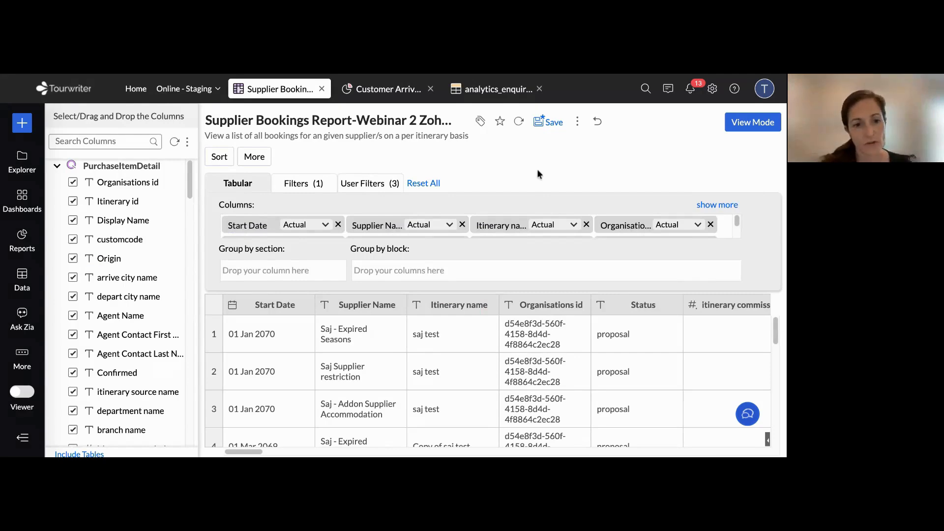
drag(219, 250, 414, 250)
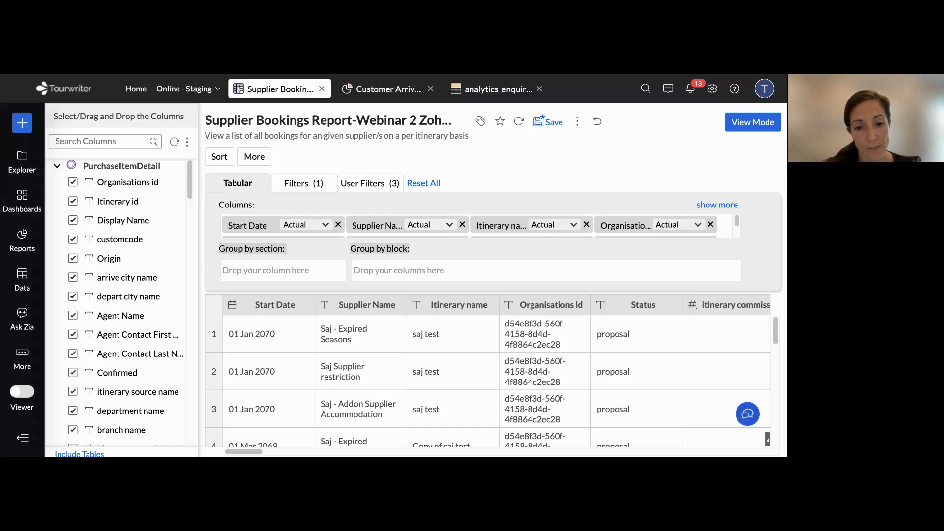
Take Supplier Name out of the report's columns, set it as the Group by section field, and regenerate the tabular report
click(376, 225)
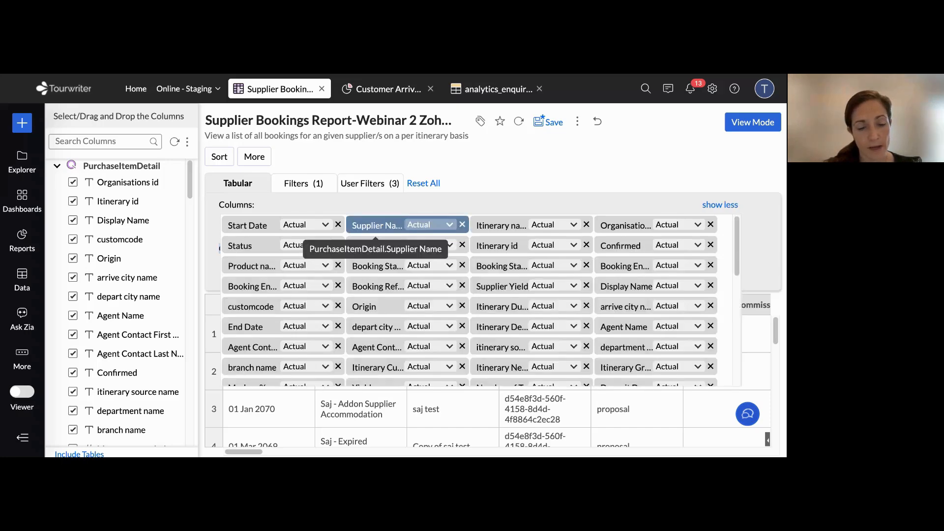
mouse_move(376, 225)
mouse_down()
mouse_move(295, 373)
mouse_move(201, 265)
mouse_move(468, 177)
mouse_move(459, 217)
mouse_move(374, 219)
mouse_up()
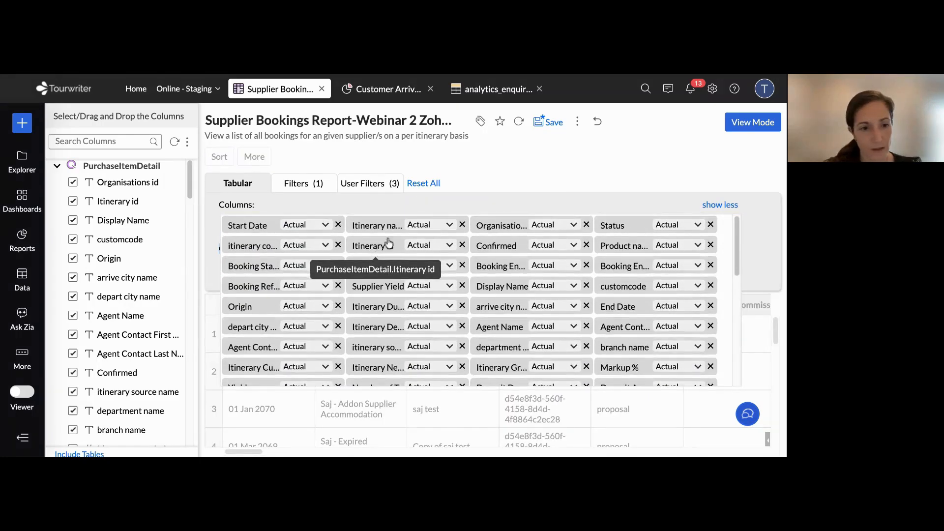
click(84, 141)
text(supplier)
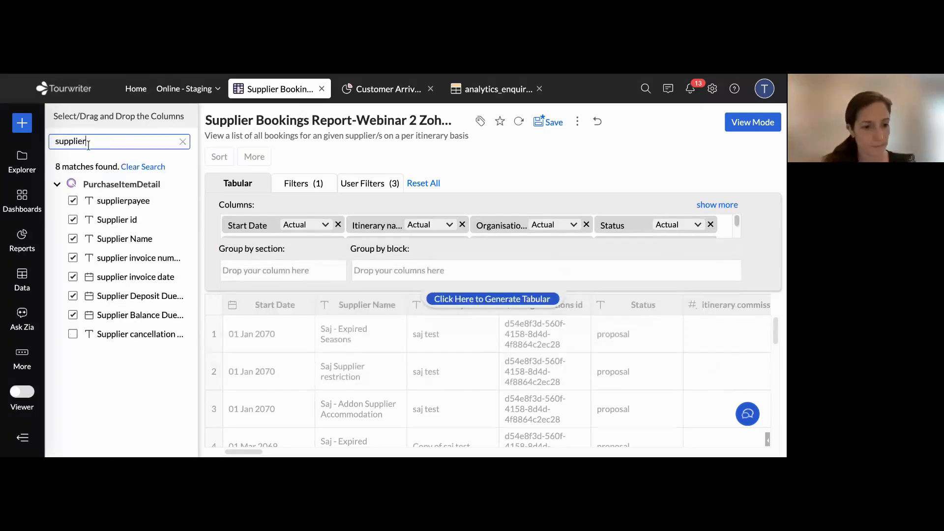
click(74, 241)
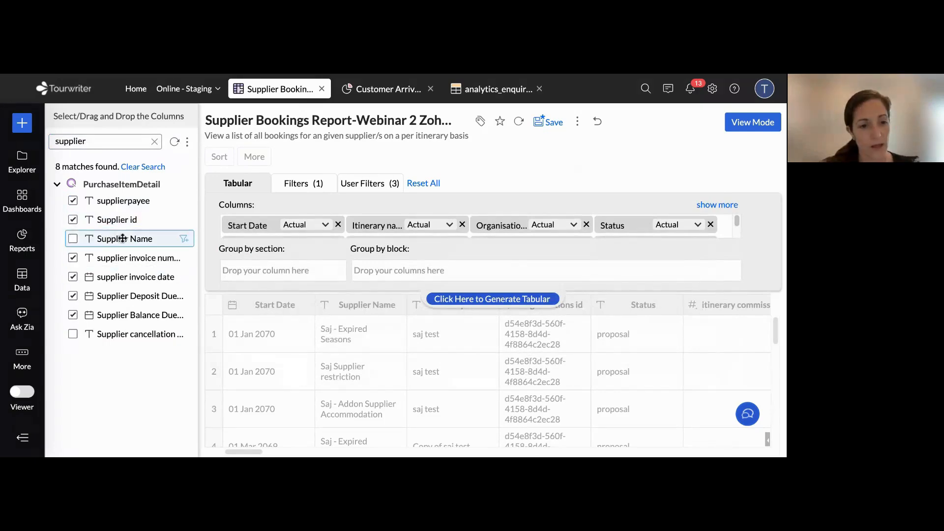
drag(113, 238, 273, 270)
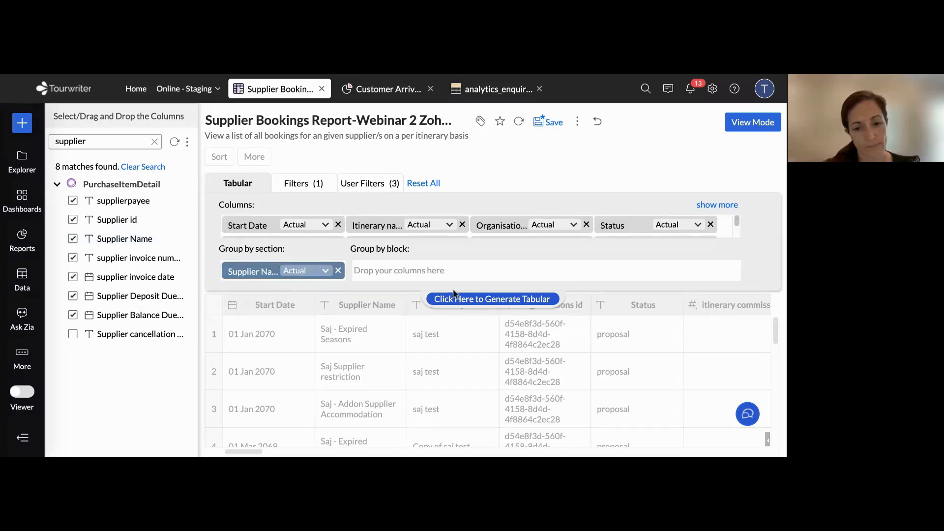
click(493, 301)
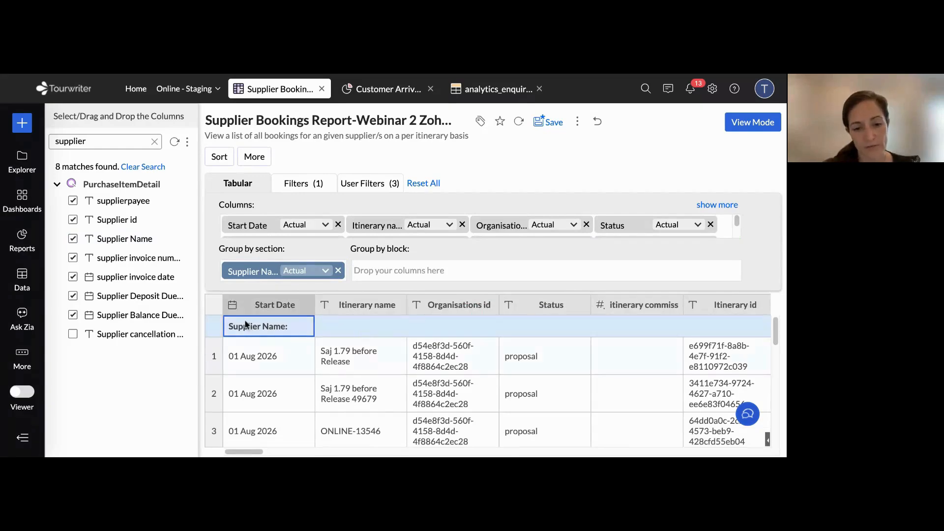
Examine the regenerated report's rows to see how the bookings are sectioned by supplier name
scroll(322, 358, down, 5)
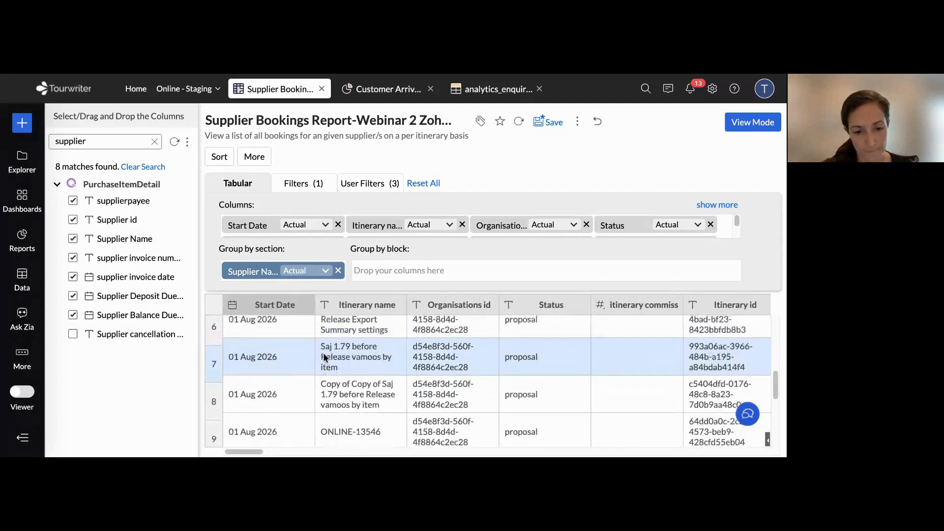
scroll(345, 353, down, 15)
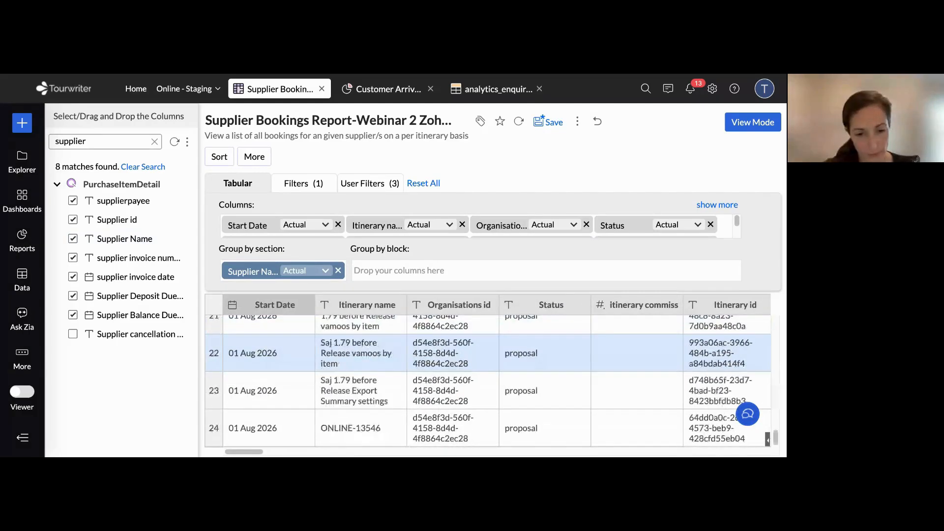
scroll(344, 353, down, 7)
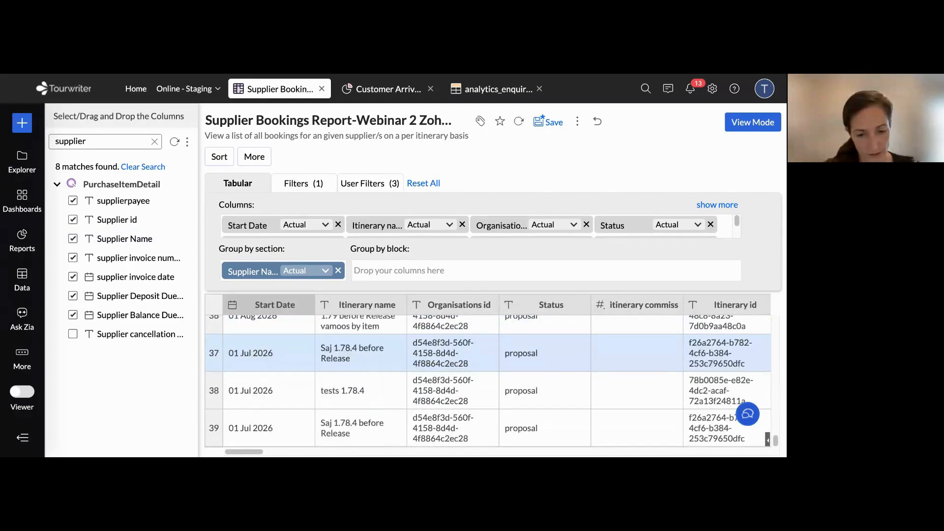
scroll(344, 353, down, 10)
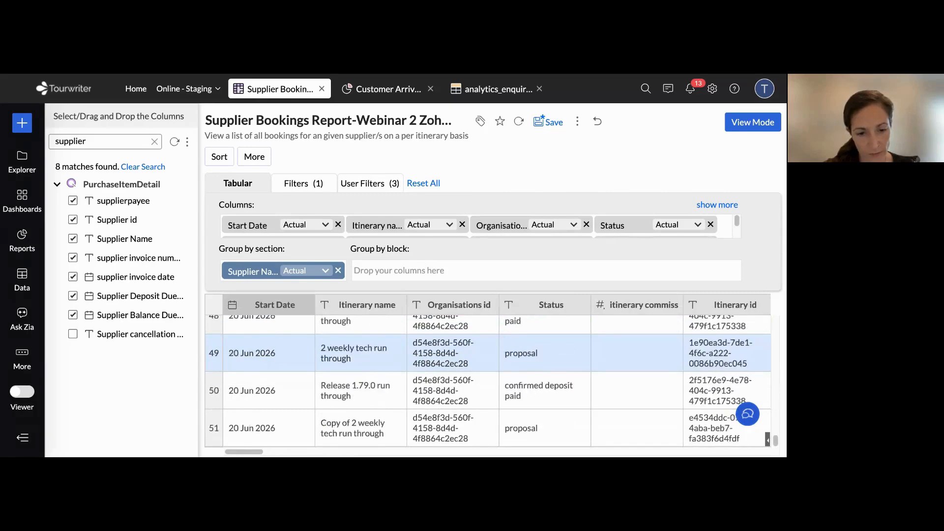
scroll(344, 353, down, 7)
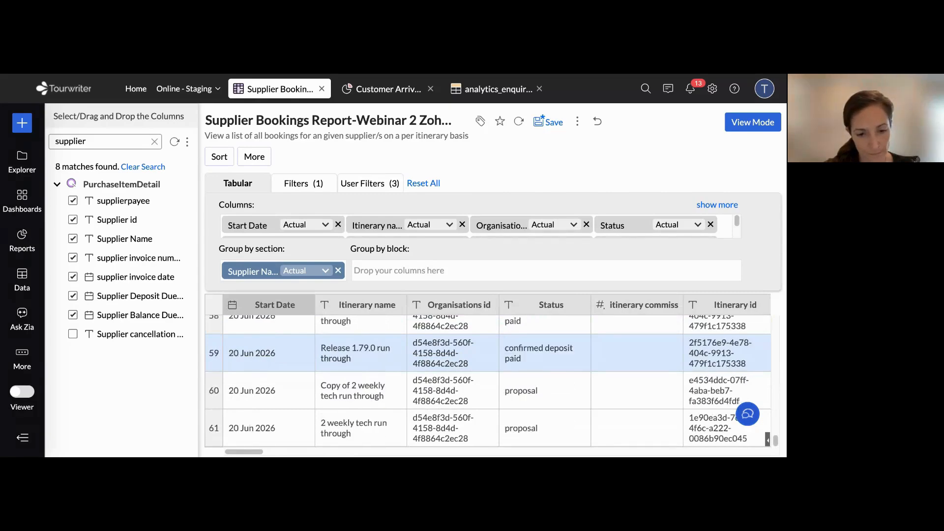
scroll(344, 353, down, 1)
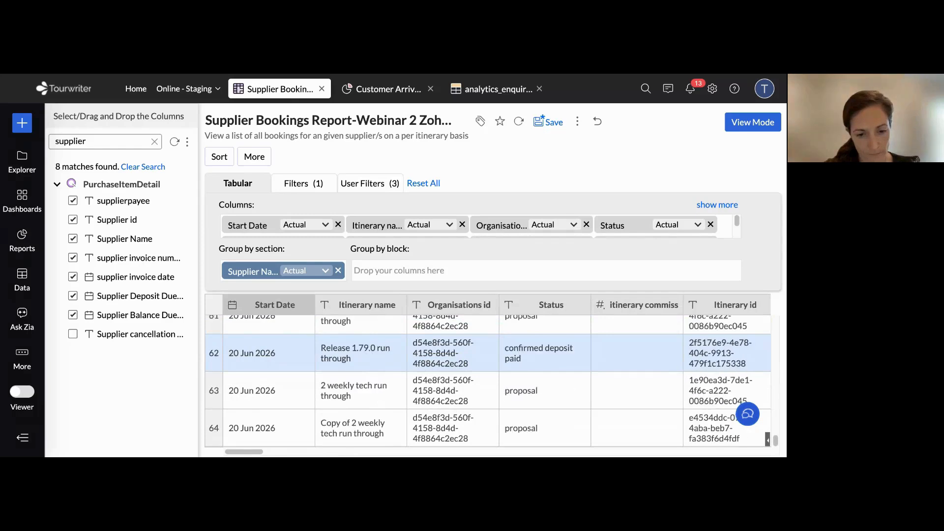
scroll(344, 353, down, 1)
scroll(344, 352, down, 1)
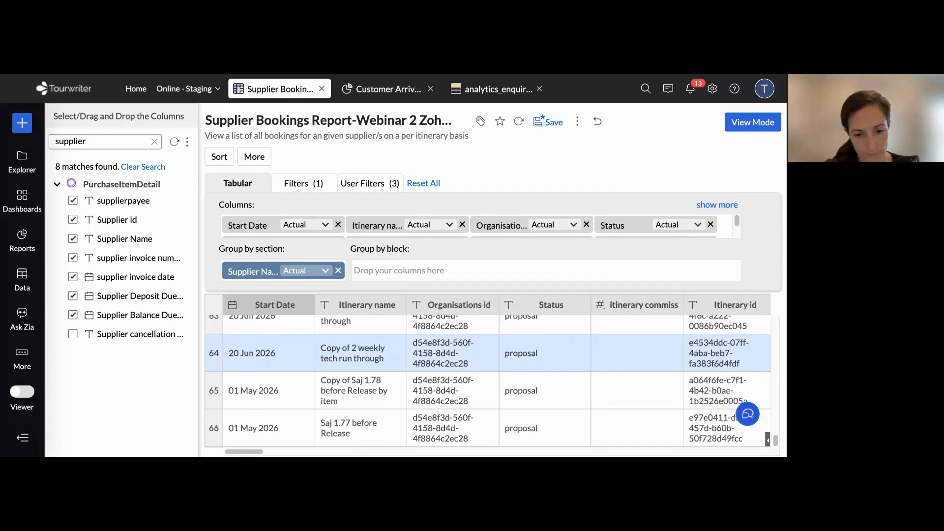
scroll(344, 353, down, 15)
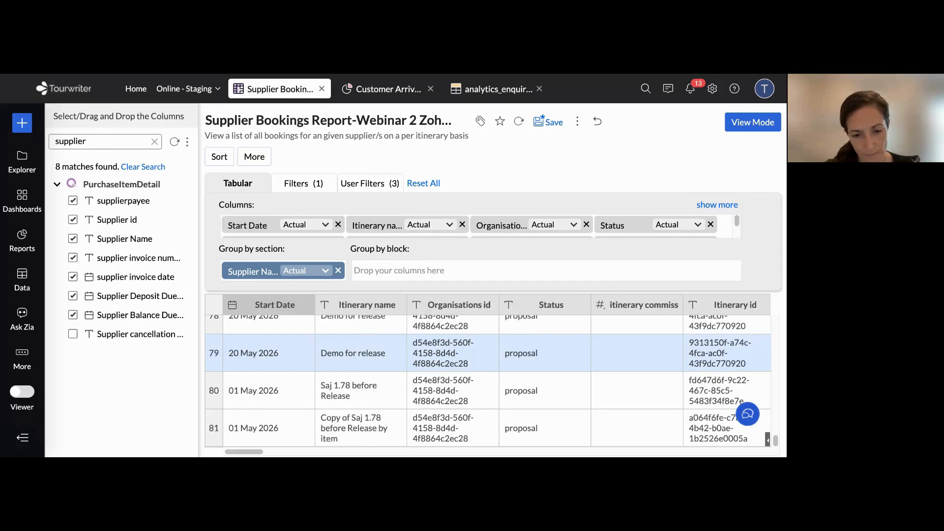
scroll(345, 353, down, 8)
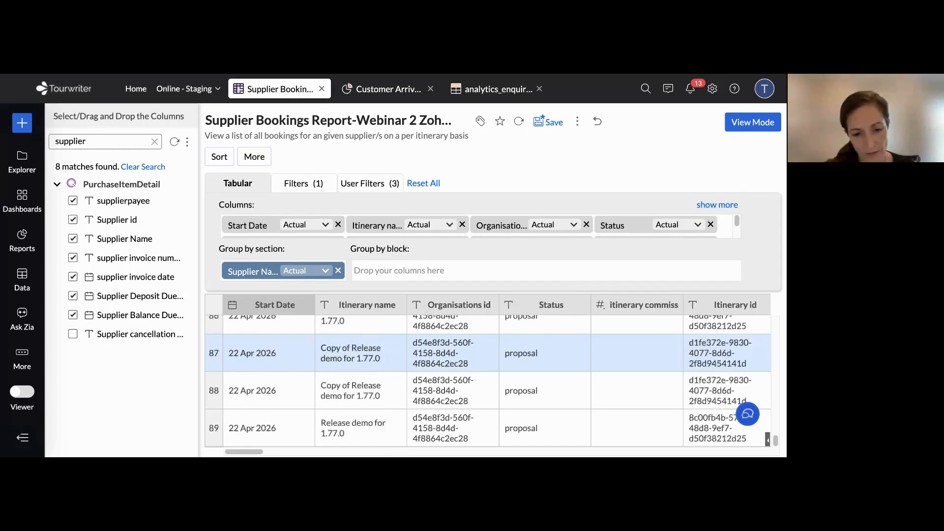
scroll(344, 353, down, 10)
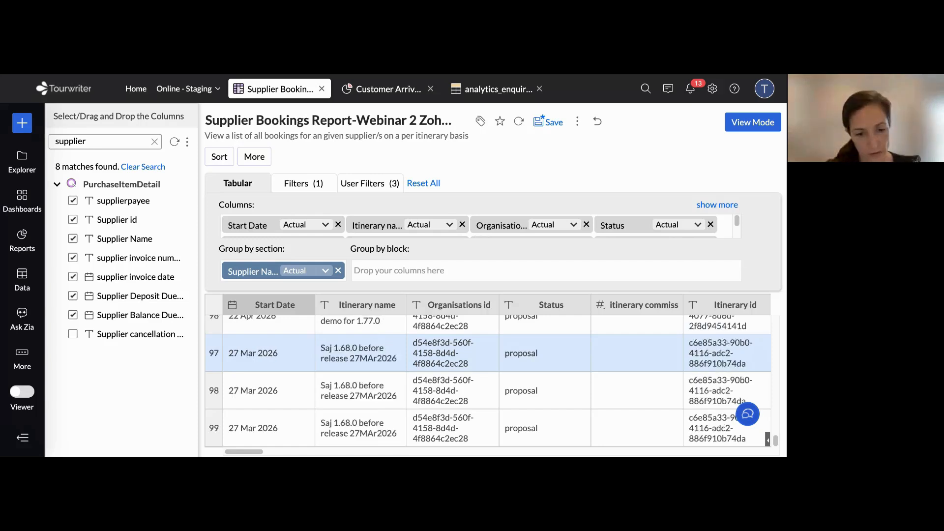
scroll(344, 353, down, 4)
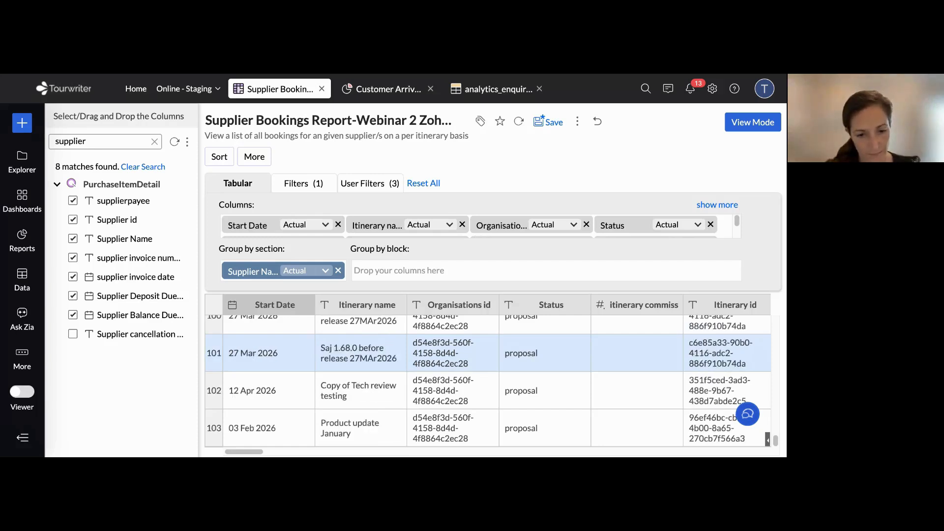
scroll(344, 353, down, 2)
scroll(344, 353, down, 2)
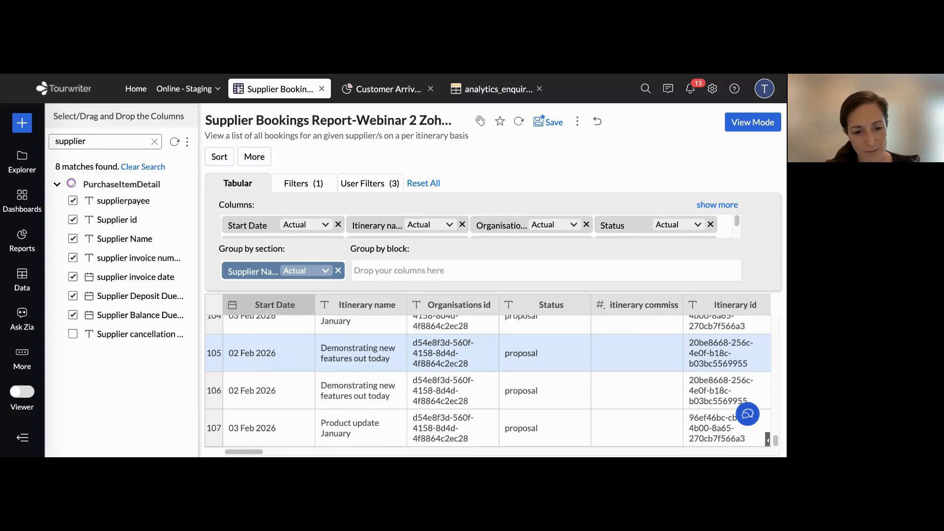
scroll(317, 366, down, 4)
scroll(305, 406, down, 8)
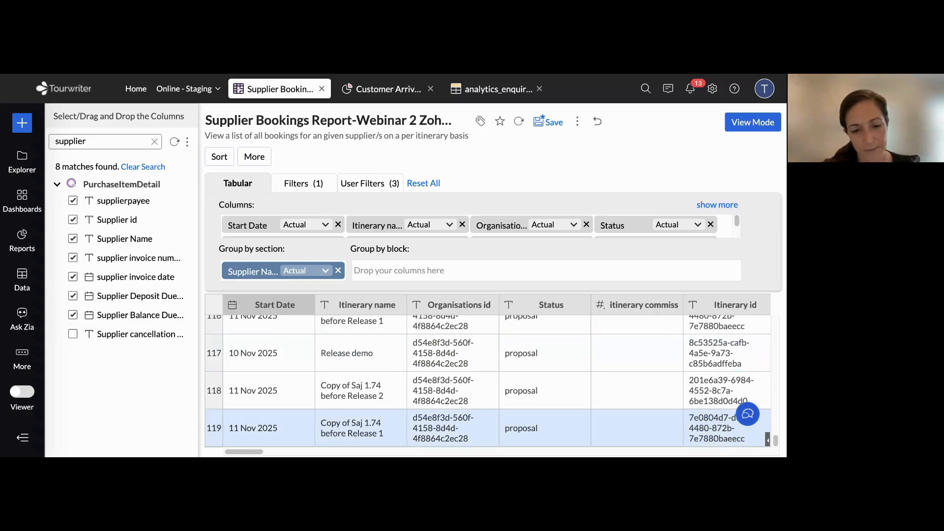
scroll(299, 429, down, 4)
scroll(299, 429, down, 4)
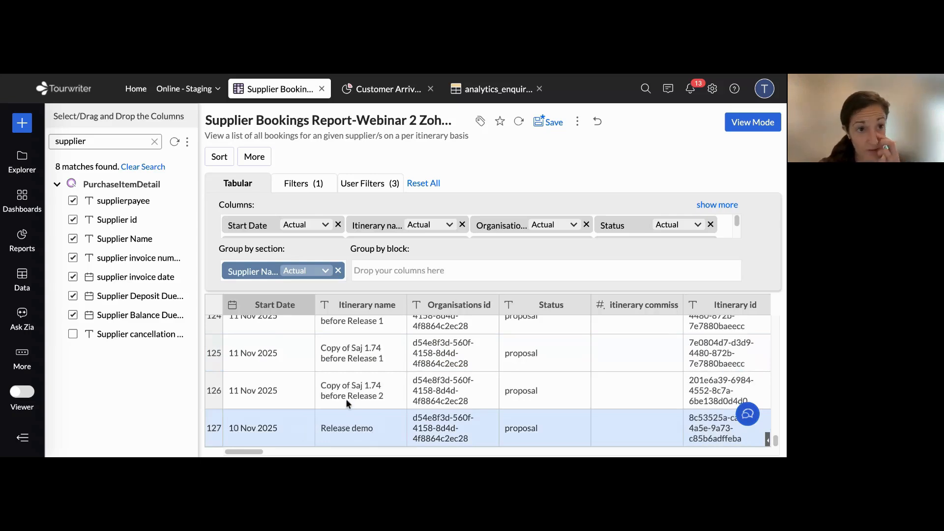
scroll(353, 396, down, 4)
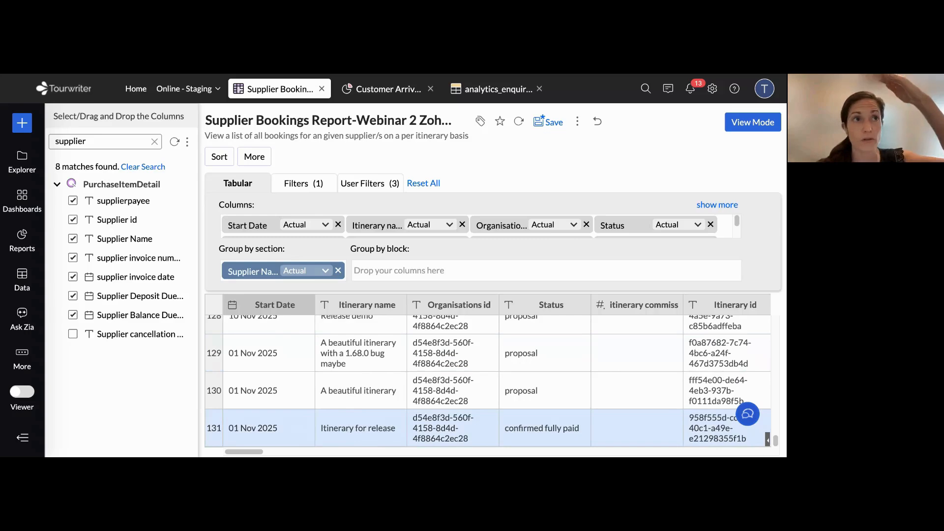
scroll(353, 396, down, 4)
scroll(352, 396, down, 2)
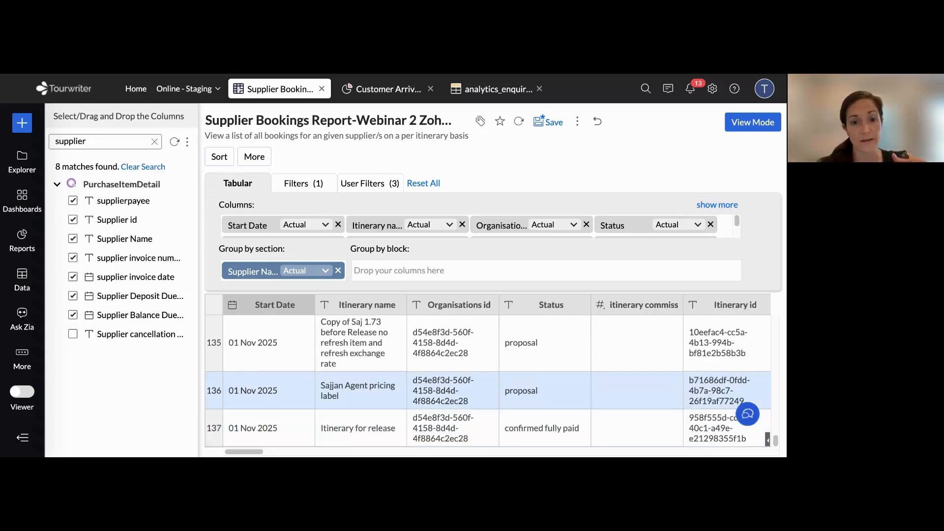
scroll(353, 396, down, 4)
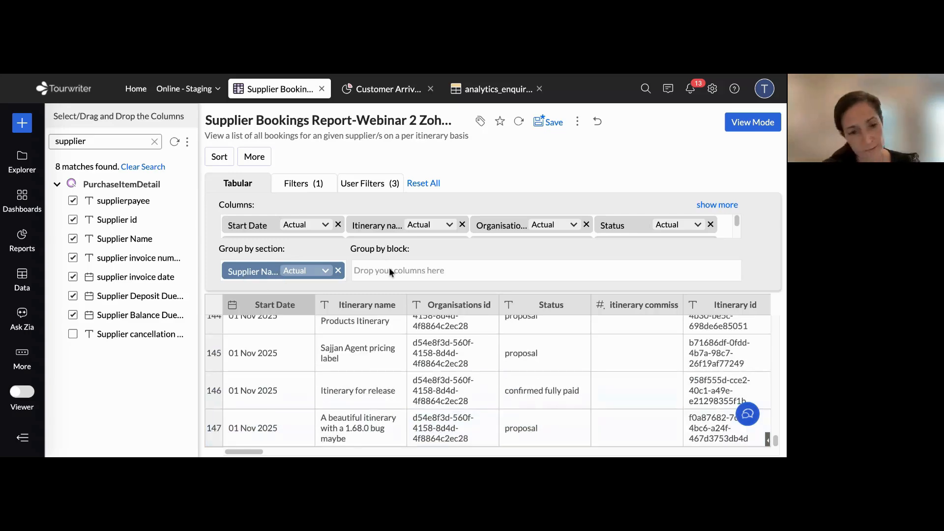
Move Supplier Name from section grouping to block grouping, regenerate the report, and save it
drag(242, 274, 388, 271)
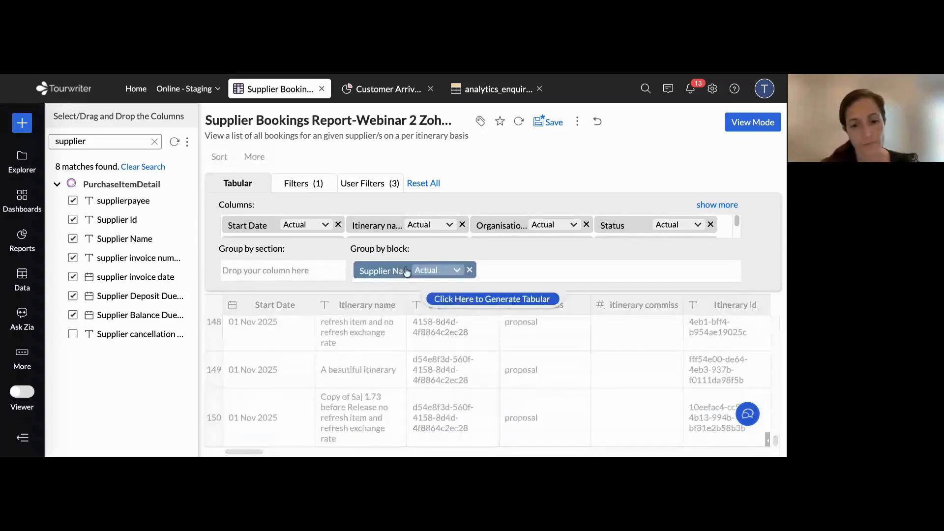
click(504, 301)
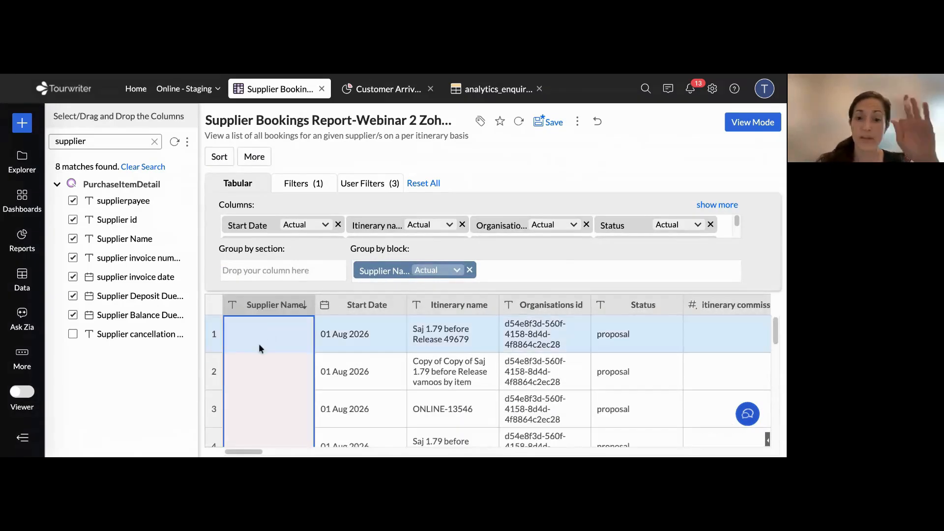
scroll(258, 344, down, 5)
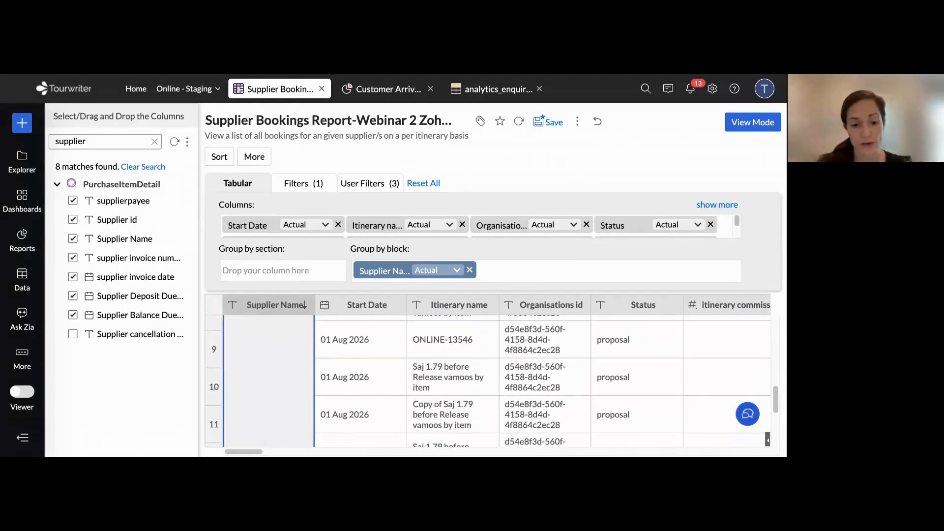
scroll(251, 358, down, 10)
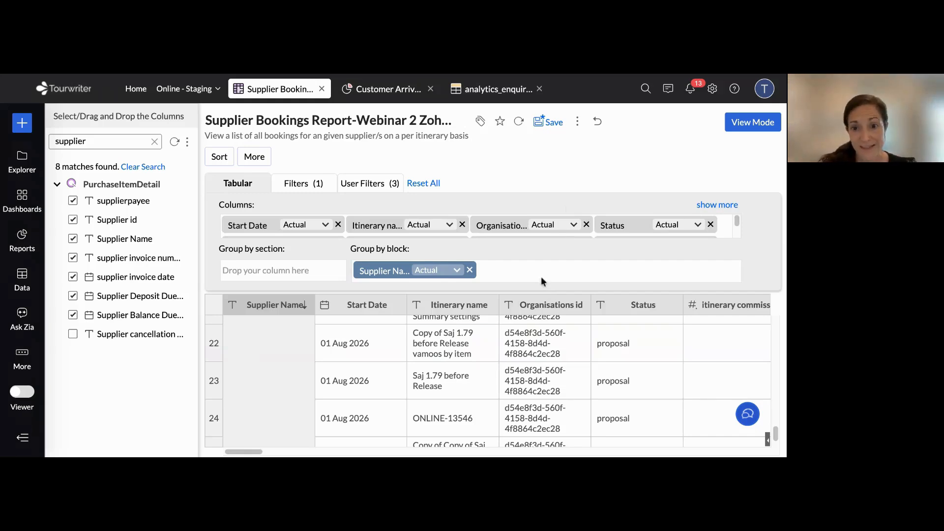
click(549, 123)
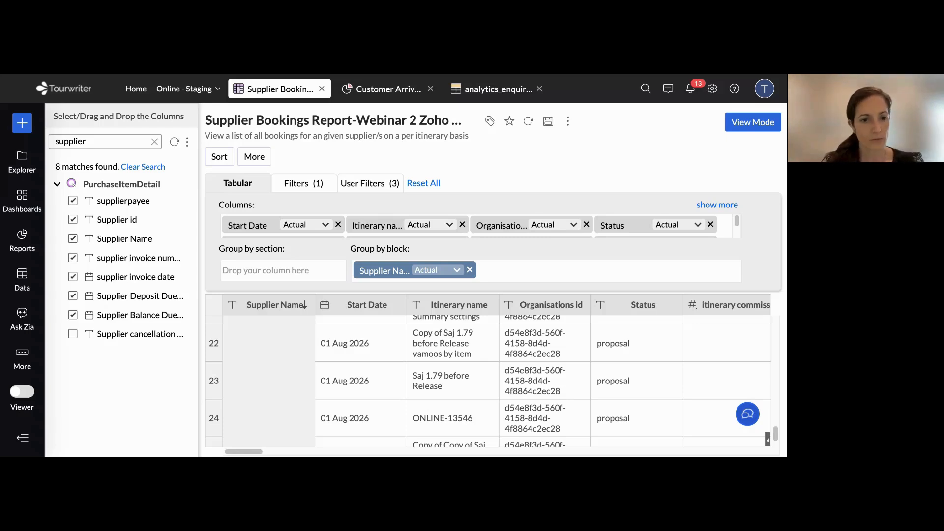
key(ctrl+Tab)
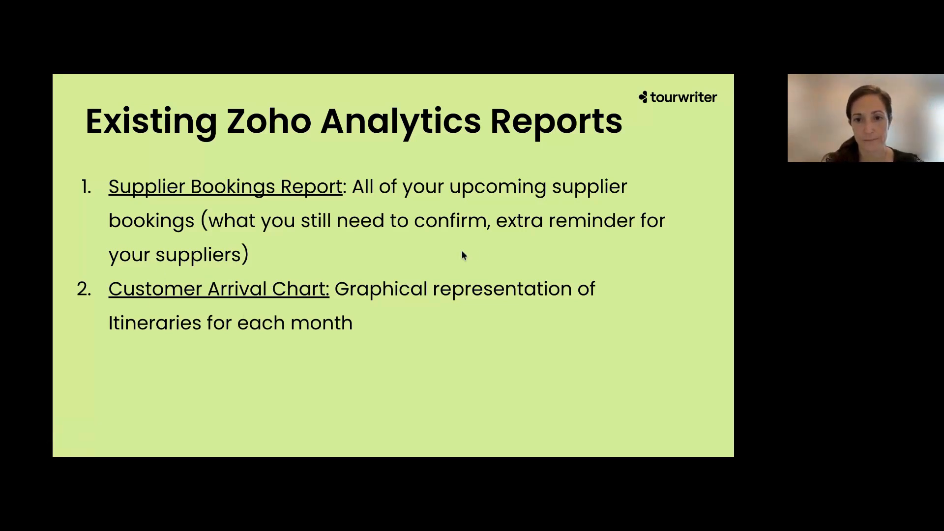
key(ctrl+Tab)
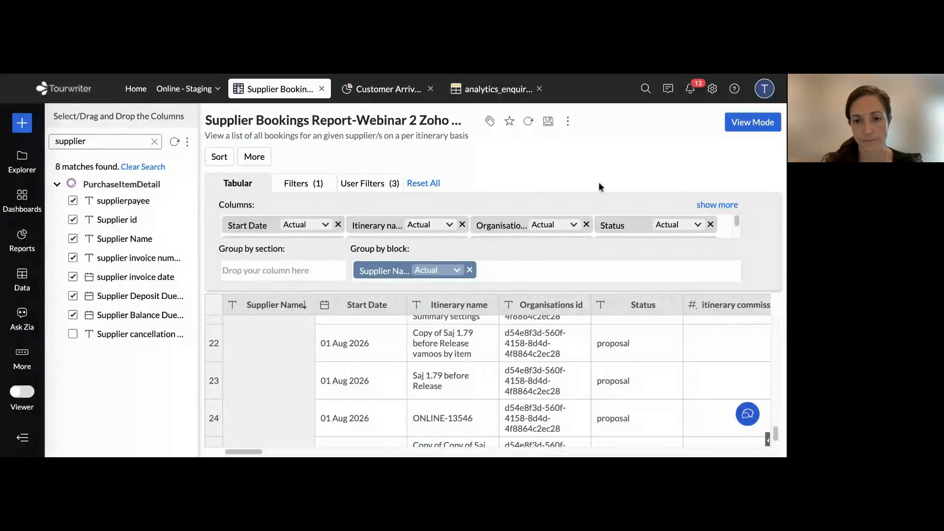
Switch the report to view mode and open the dialog for sharing this view with new users or groups
click(752, 122)
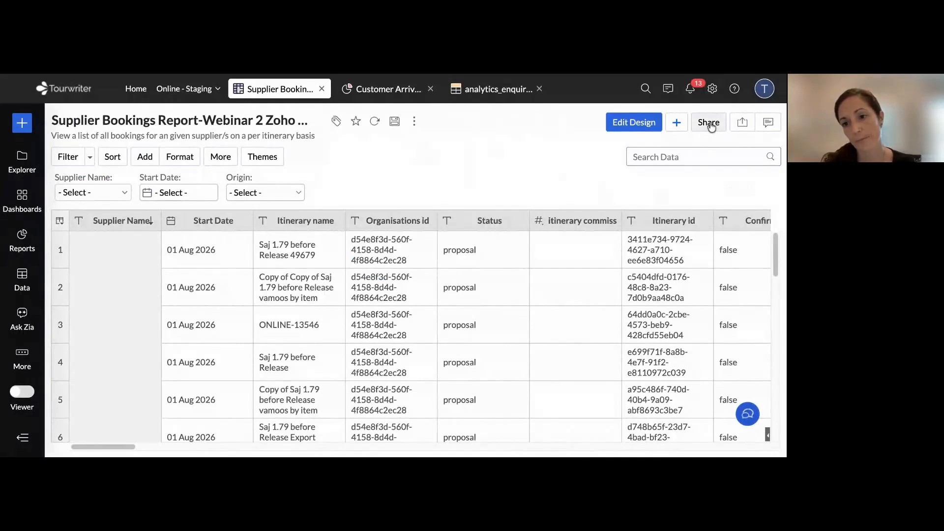
click(709, 123)
click(684, 147)
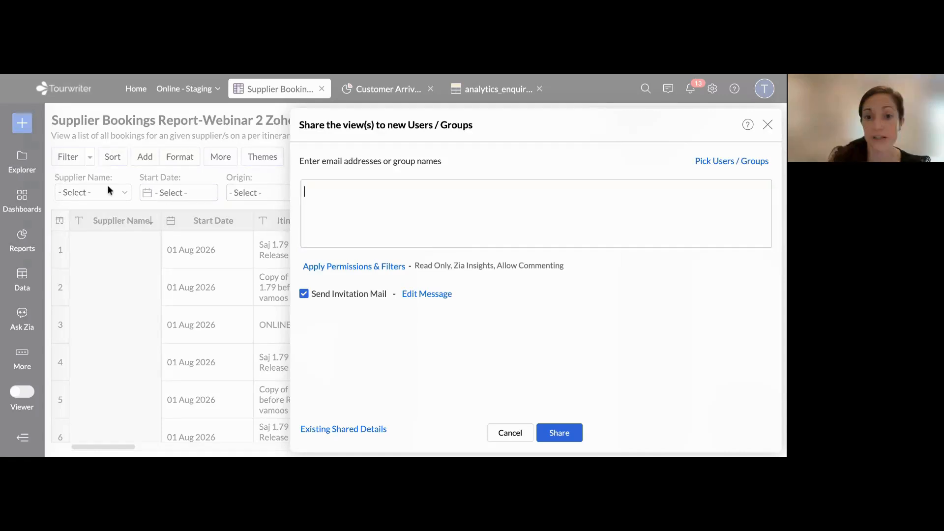
click(767, 125)
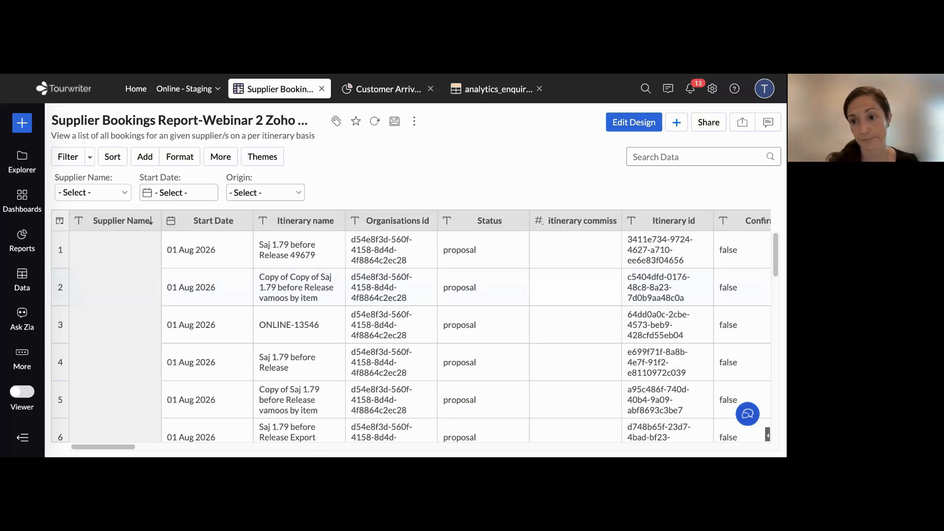
click(708, 121)
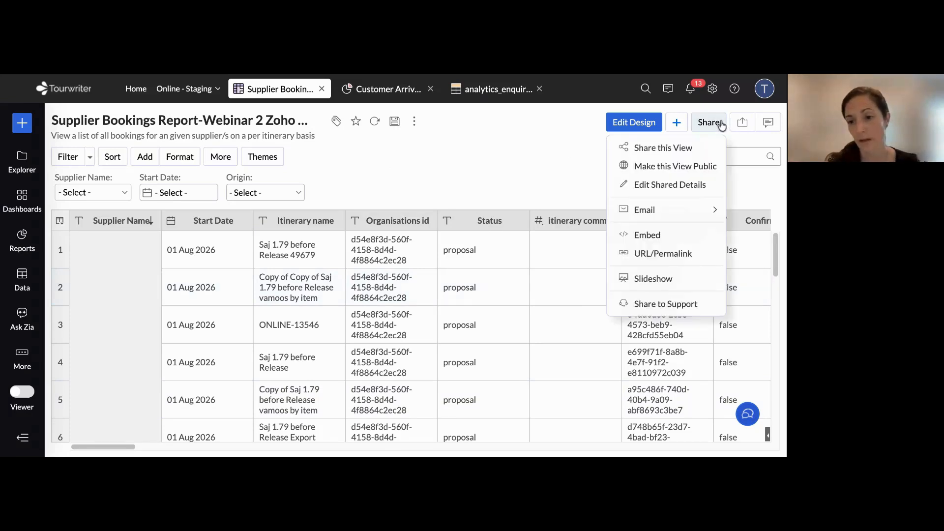
click(652, 153)
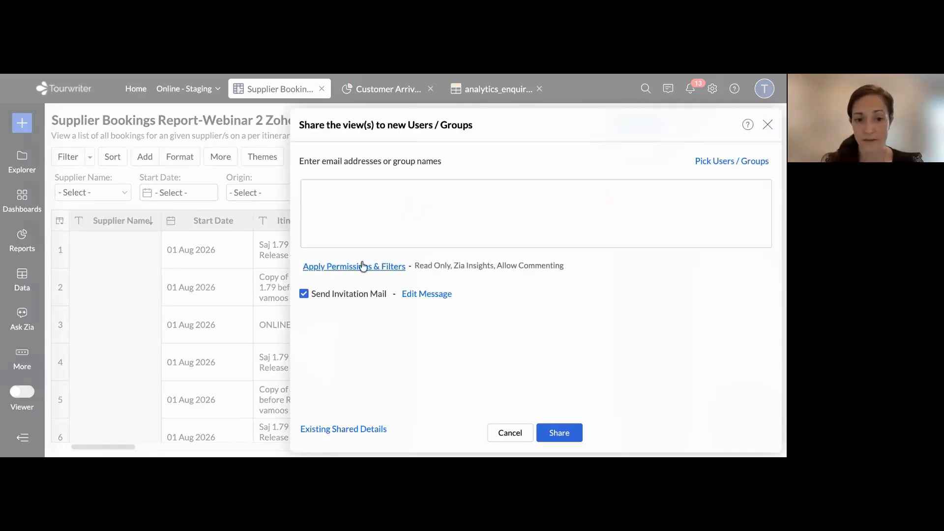
Close the sharing dialog, review the report's export options, and view its URL/Permalink settings
click(768, 126)
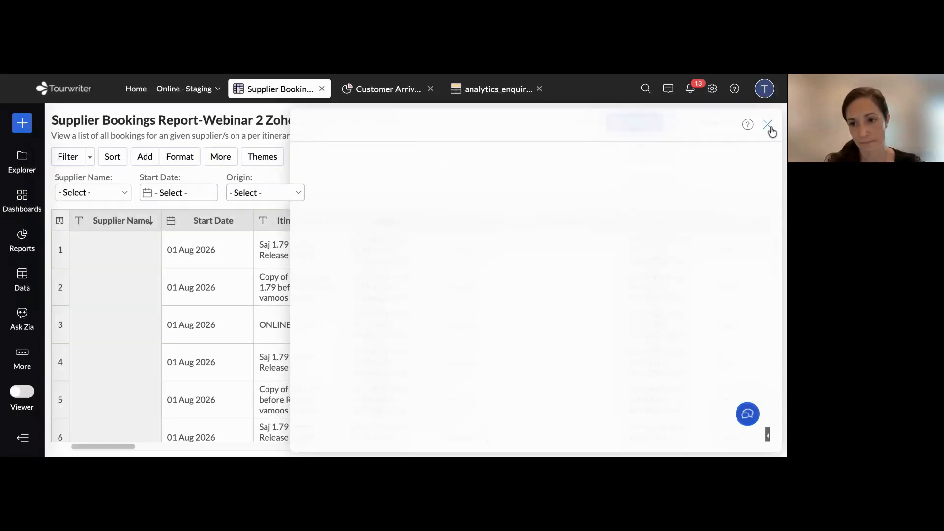
click(743, 124)
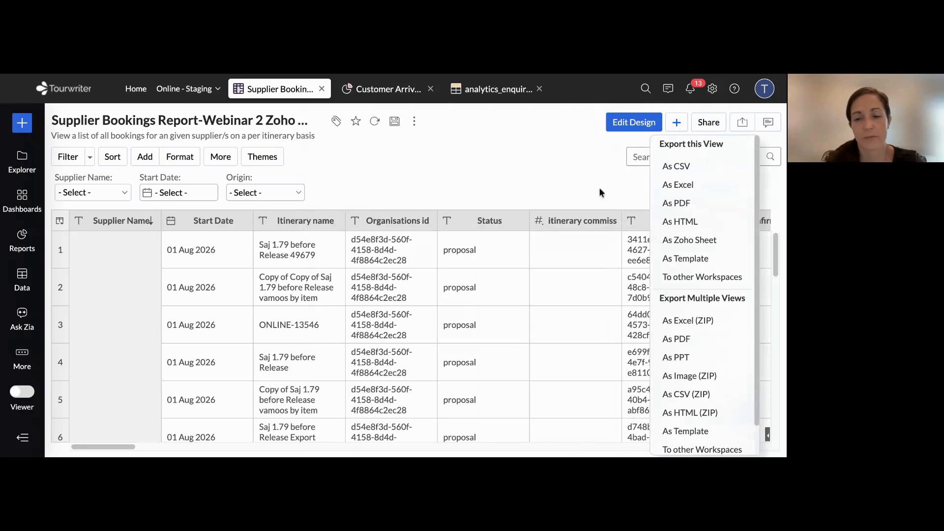
click(710, 125)
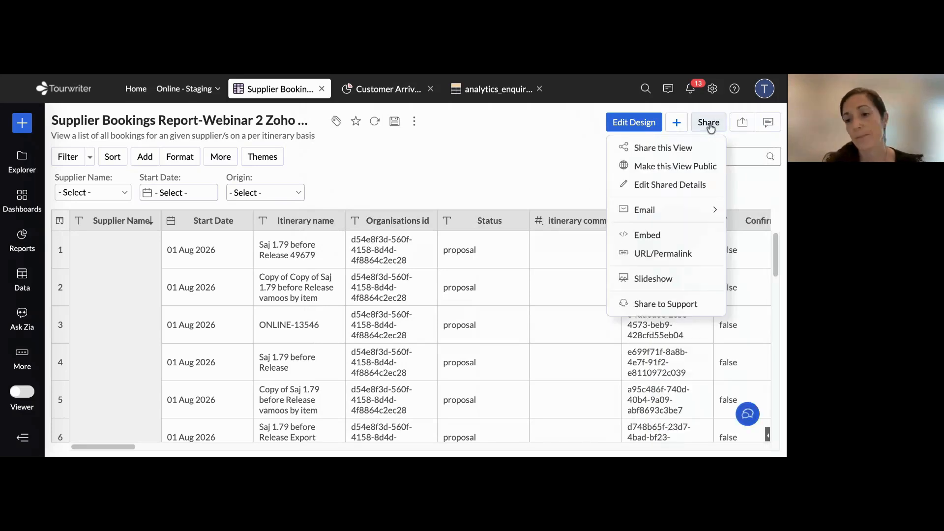
click(655, 254)
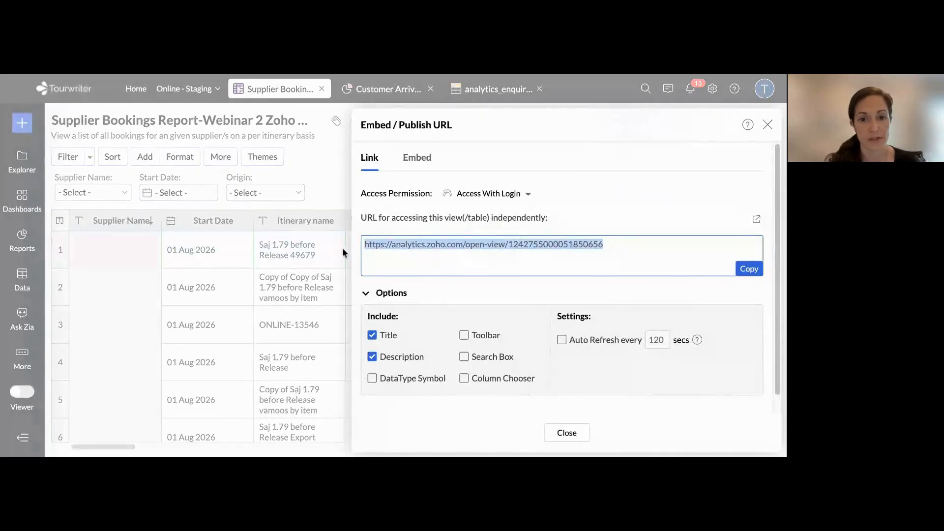
click(326, 163)
click(768, 125)
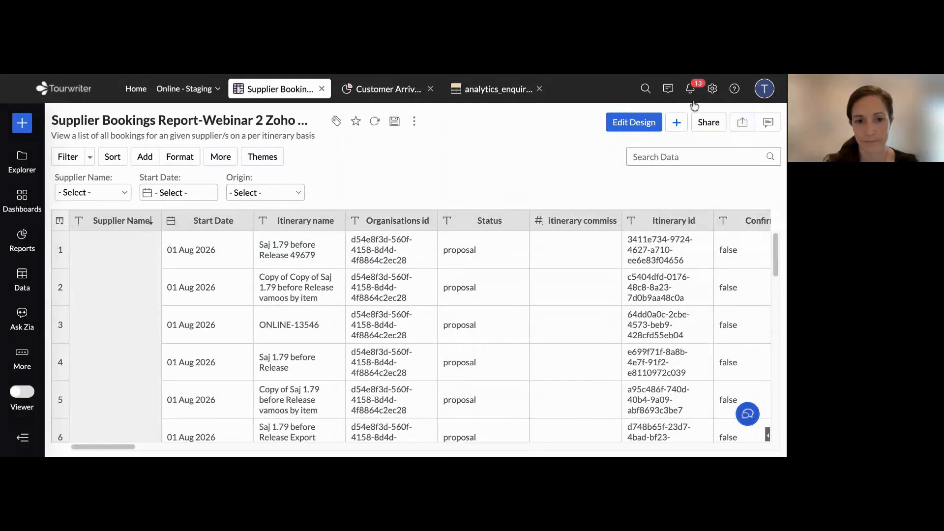
Open the Customer Arrival Chart, compare the line, bar, combo and scattered chart types, and set it to Stacked Bar
click(388, 93)
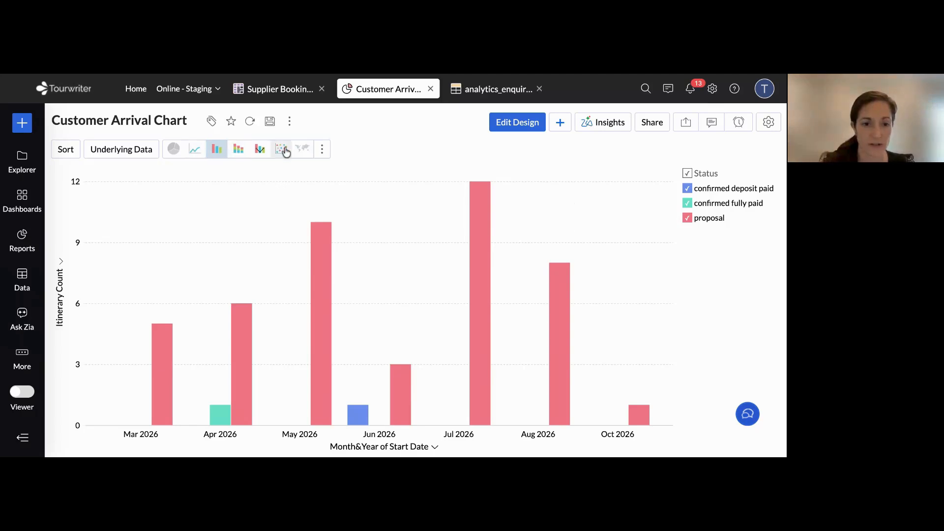
click(195, 152)
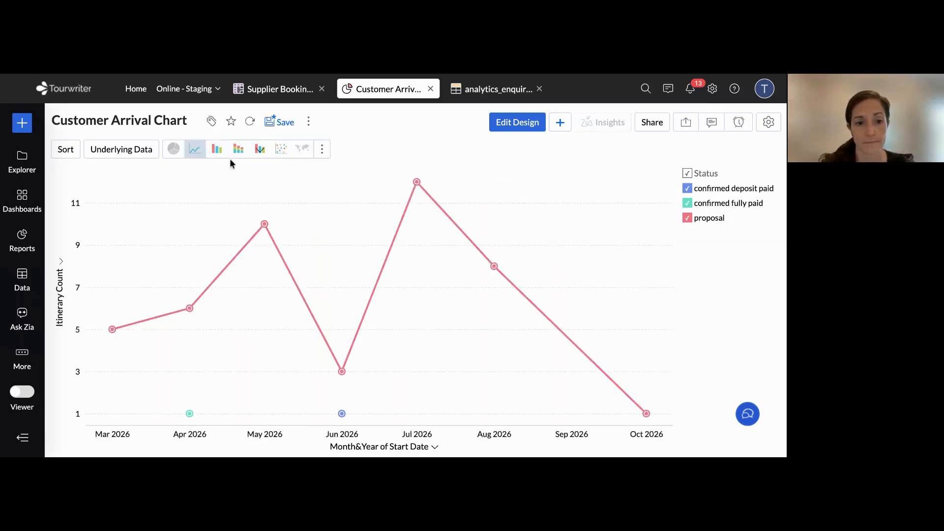
click(217, 153)
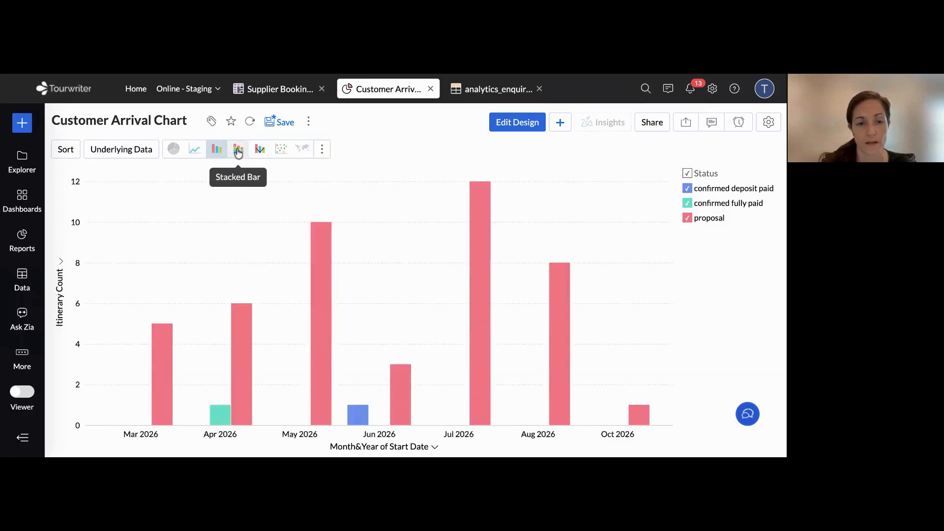
click(239, 153)
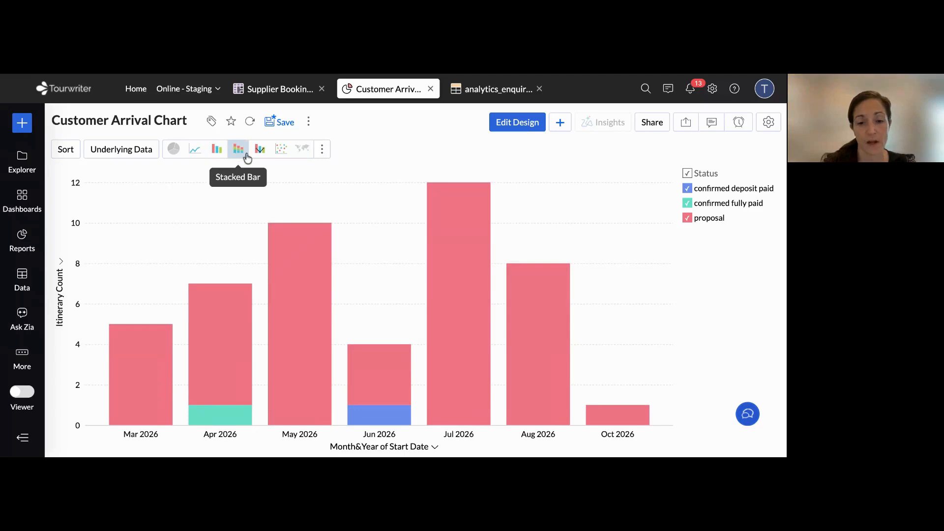
click(261, 151)
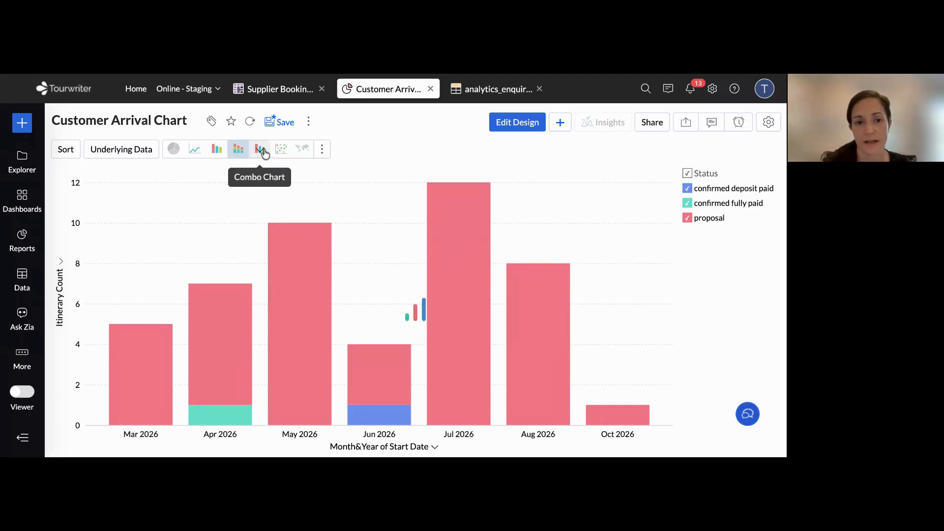
click(281, 151)
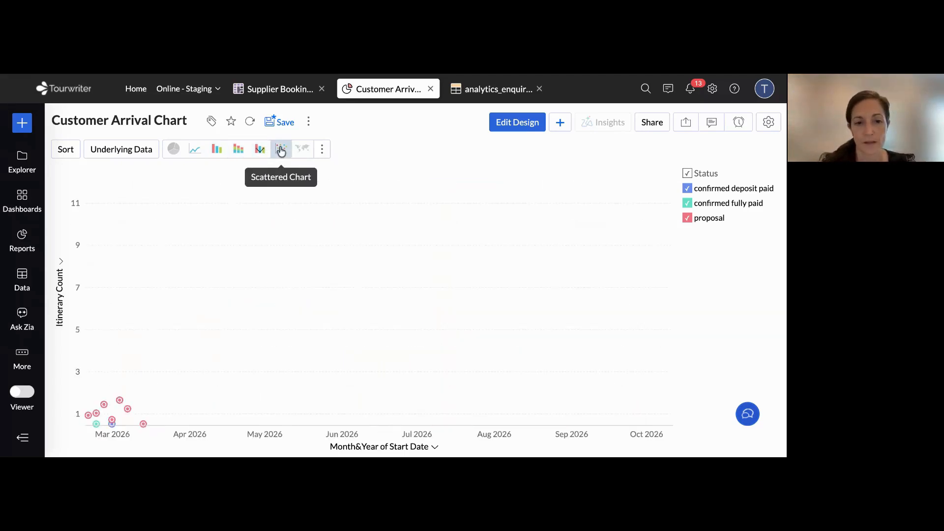
click(252, 150)
click(238, 149)
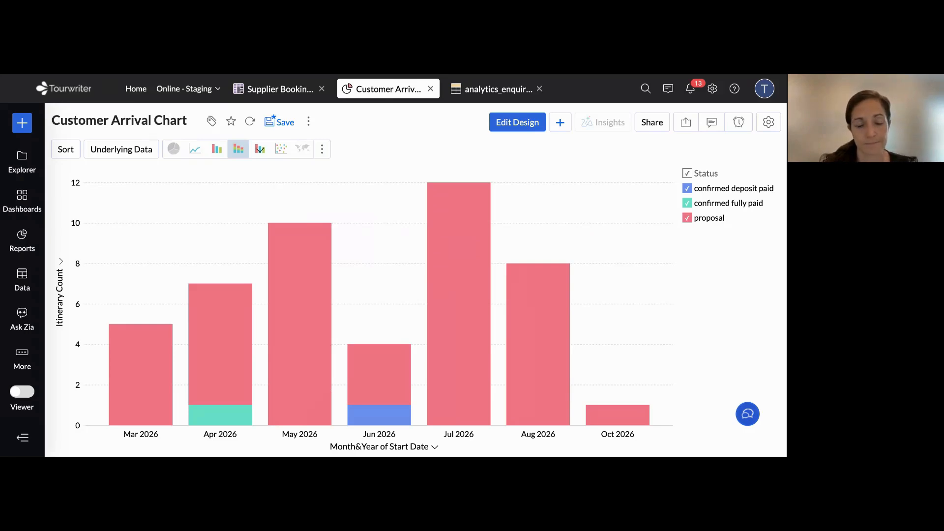
mouse_move(461, 240)
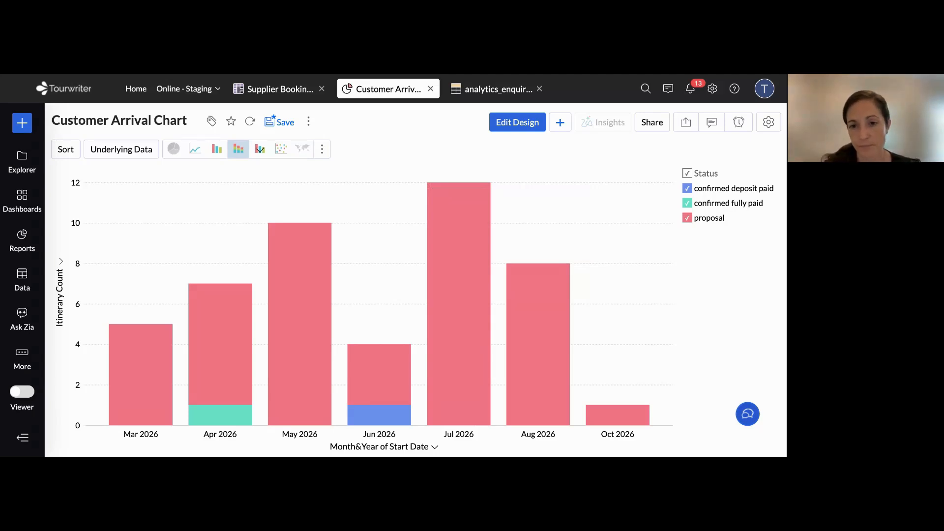
Edit the Customer Arrival Chart's design, replace the Y-axis field with Agent Name, and regenerate the graph
click(517, 122)
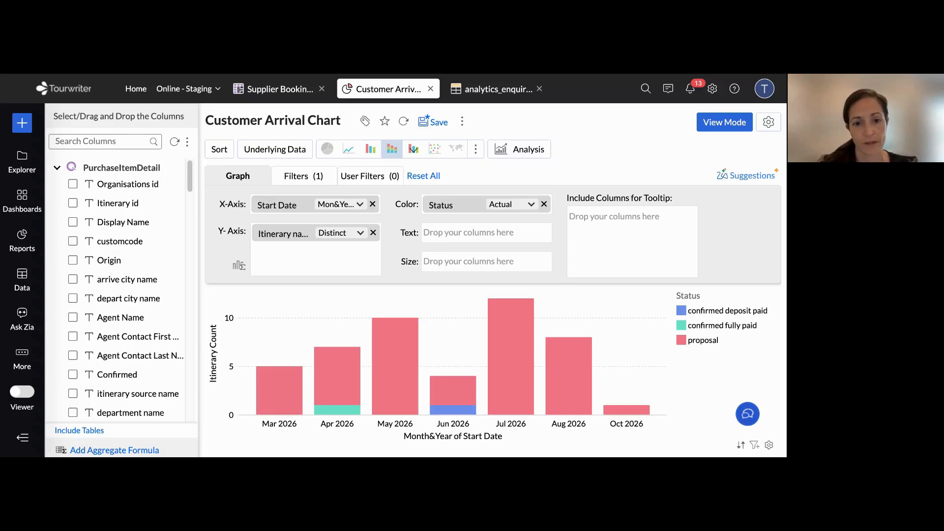
click(373, 232)
click(97, 142)
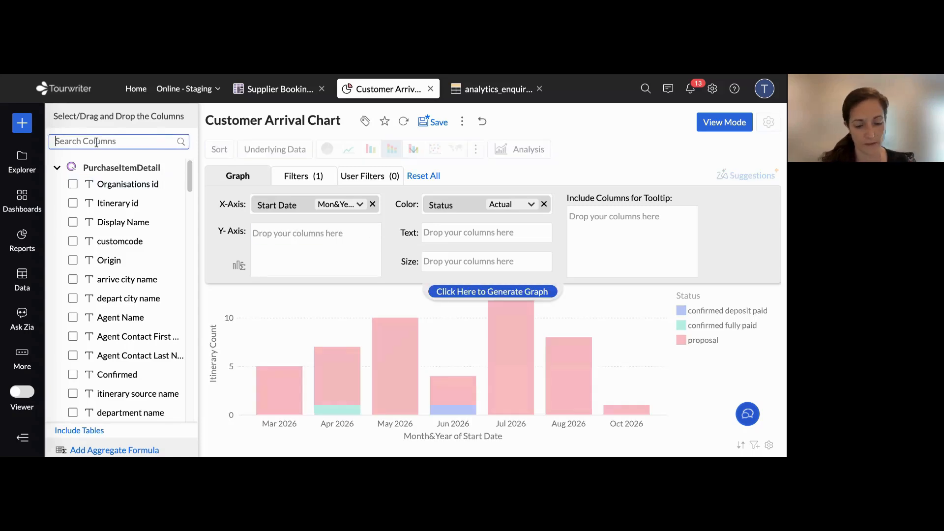
text(agen)
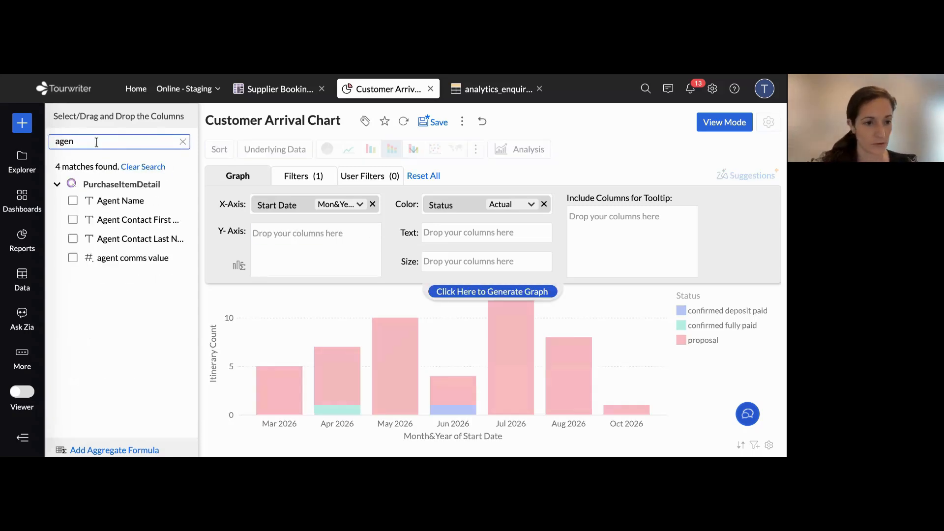
text(t)
drag(105, 200, 296, 232)
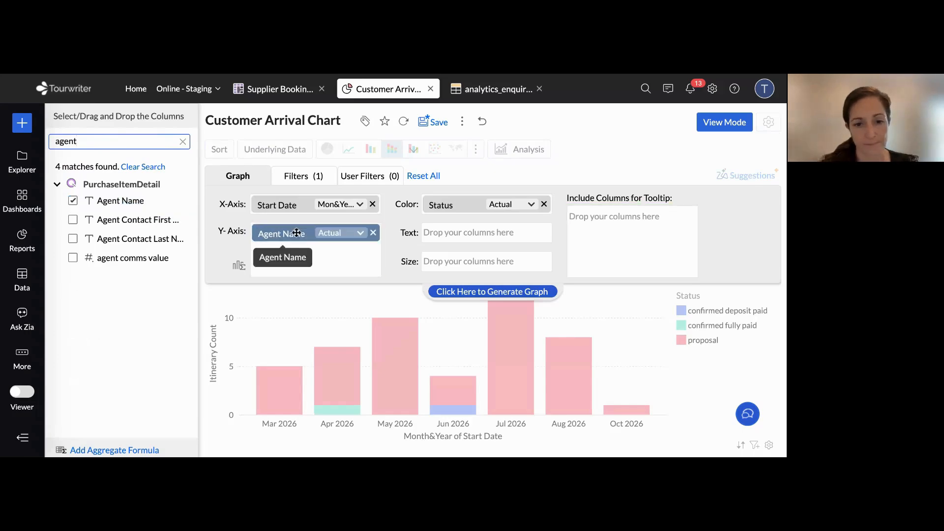
click(507, 292)
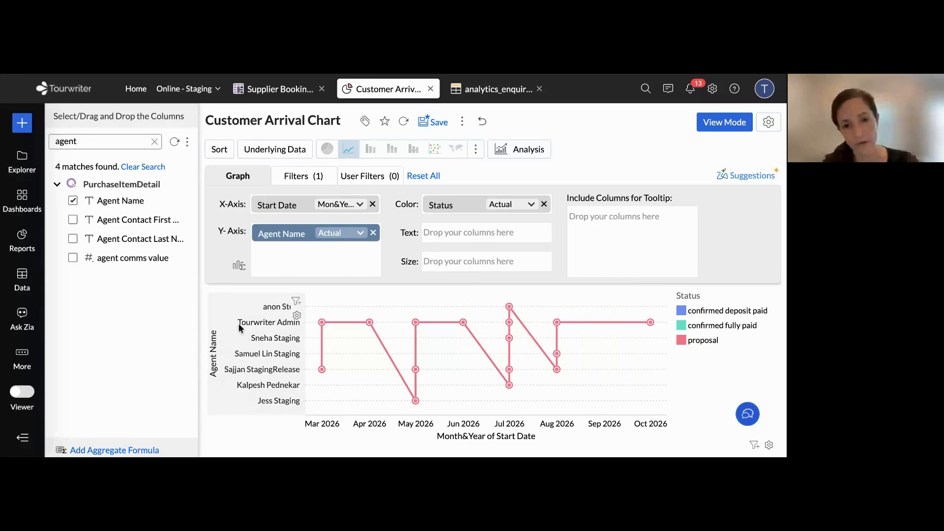
Replace Agent Name on the Y-axis with the Itinerary name column and regenerate the graph
click(373, 233)
double_click(132, 143)
text(itinerary)
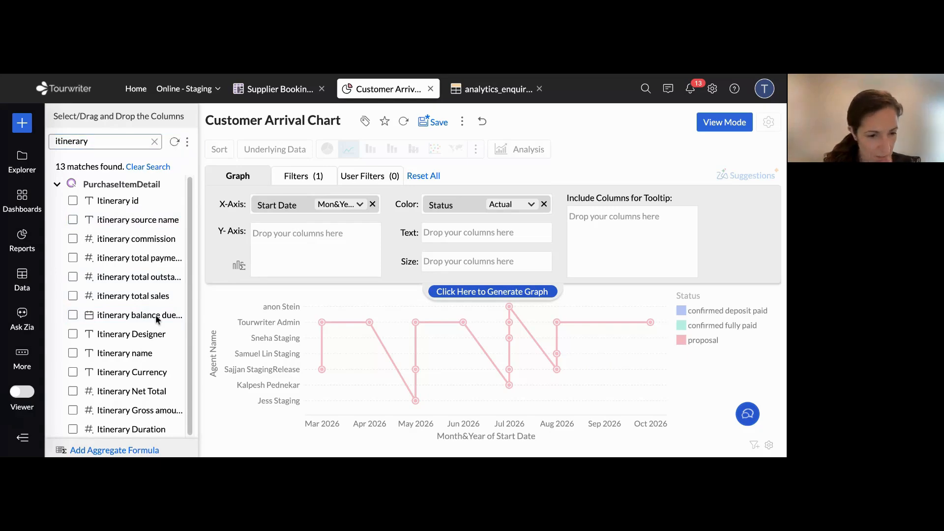
drag(124, 353, 365, 236)
click(512, 293)
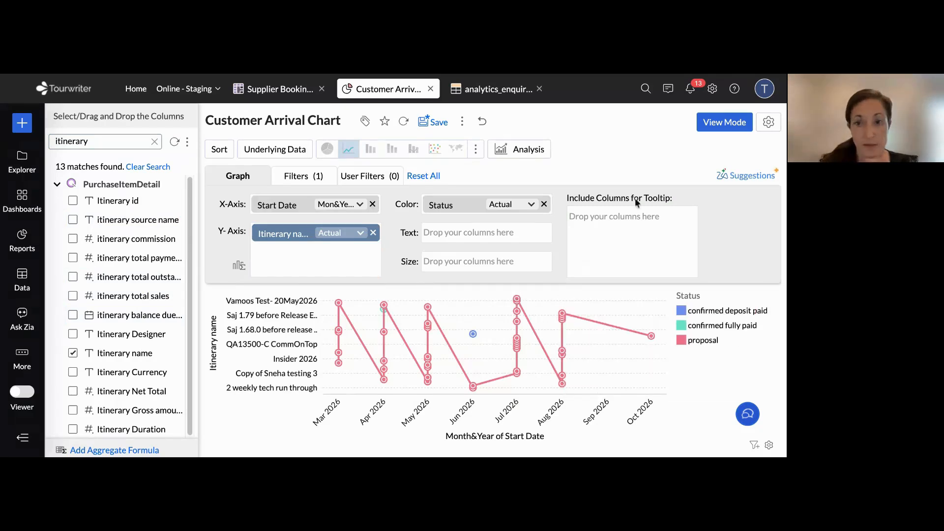
Set the chart's relative Start Date filter to Next Month only and regenerate the graph
click(310, 185)
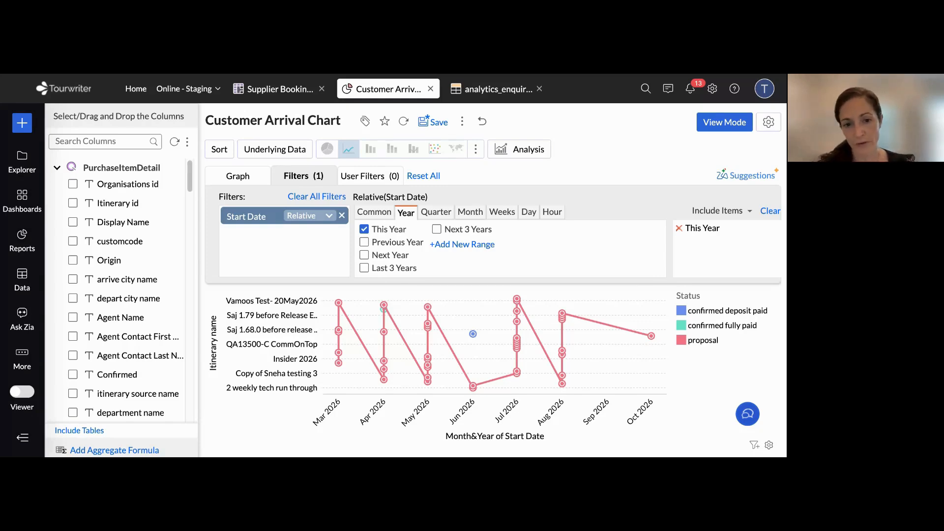
click(364, 229)
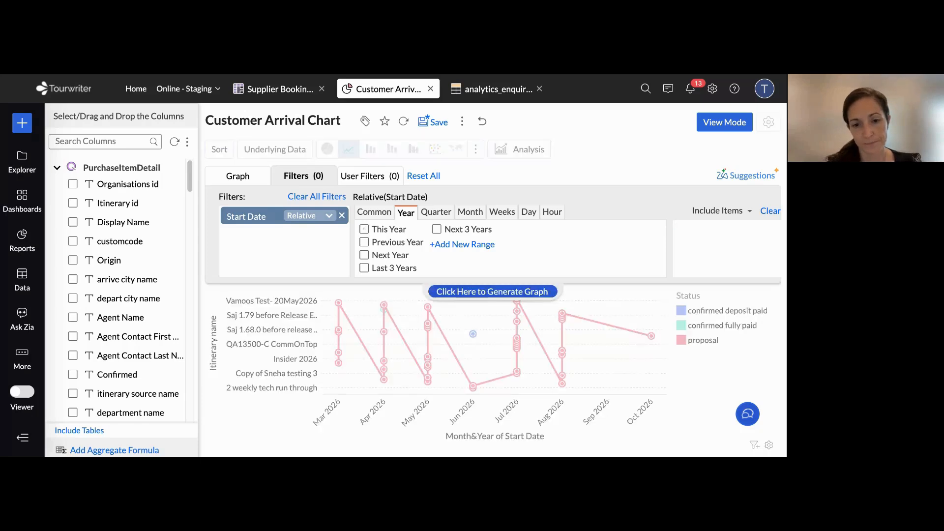
click(468, 215)
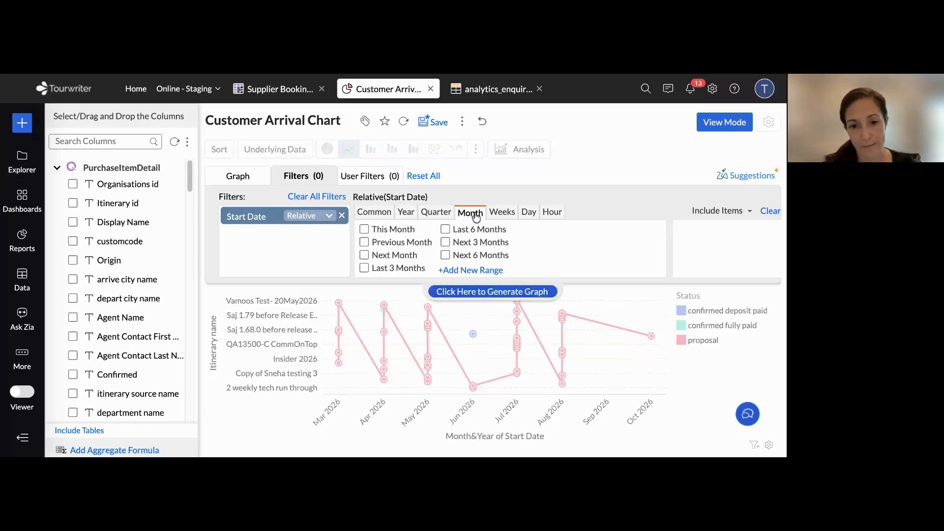
click(364, 255)
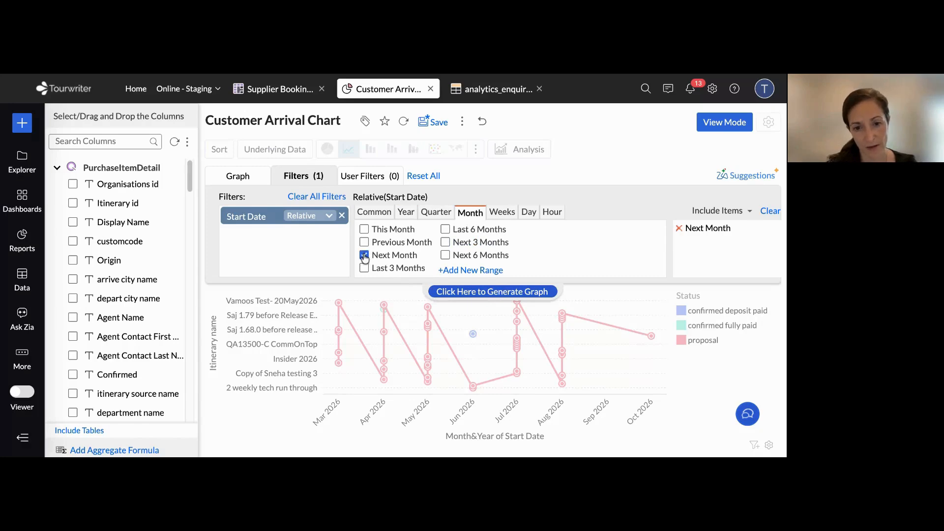
click(509, 293)
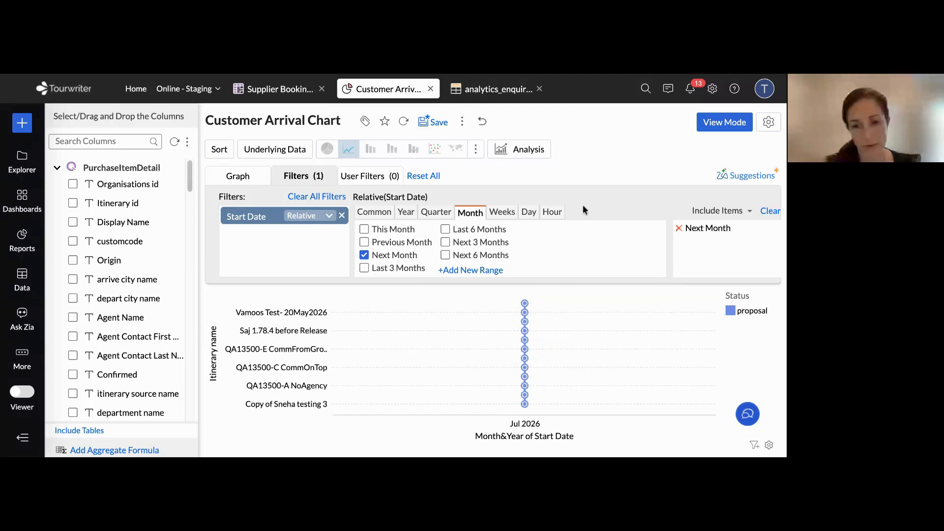
Try Last 6 Months for the Start Date filter, deselect it, and look over the Common range options
click(445, 229)
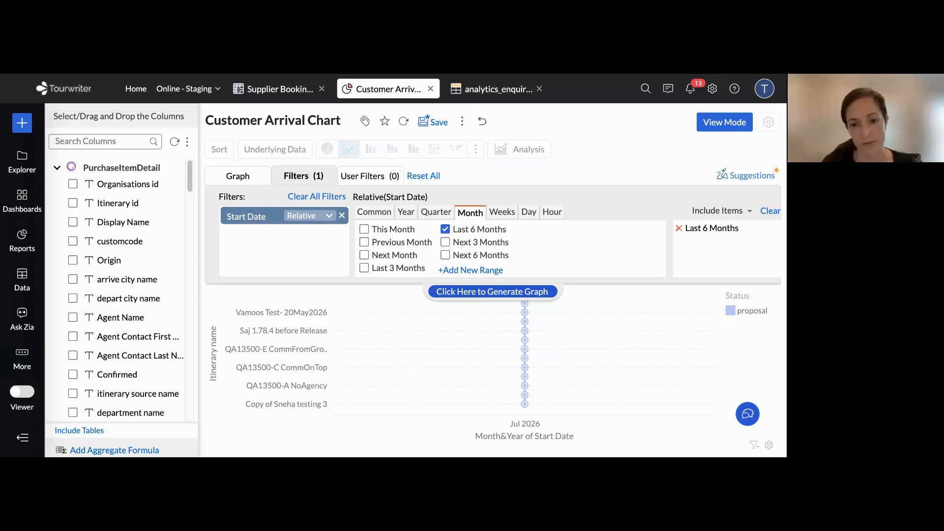
click(446, 229)
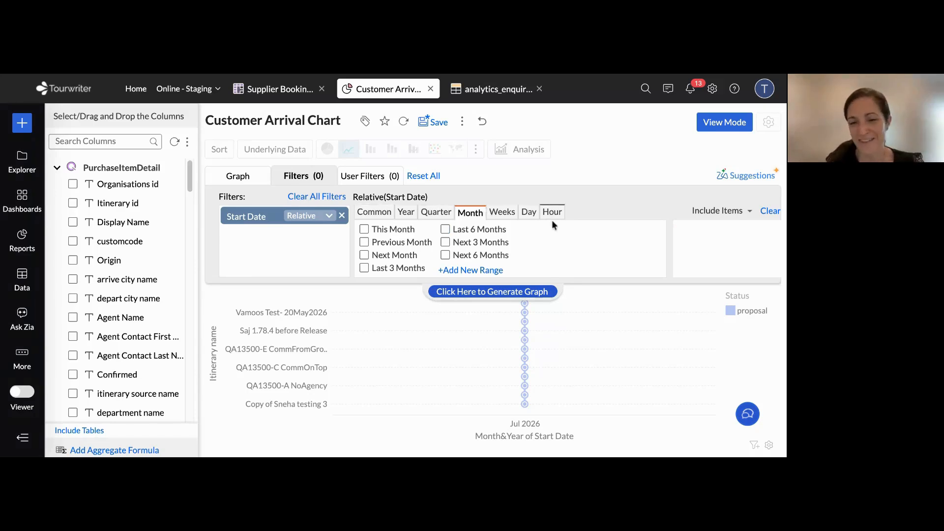
click(529, 219)
click(374, 212)
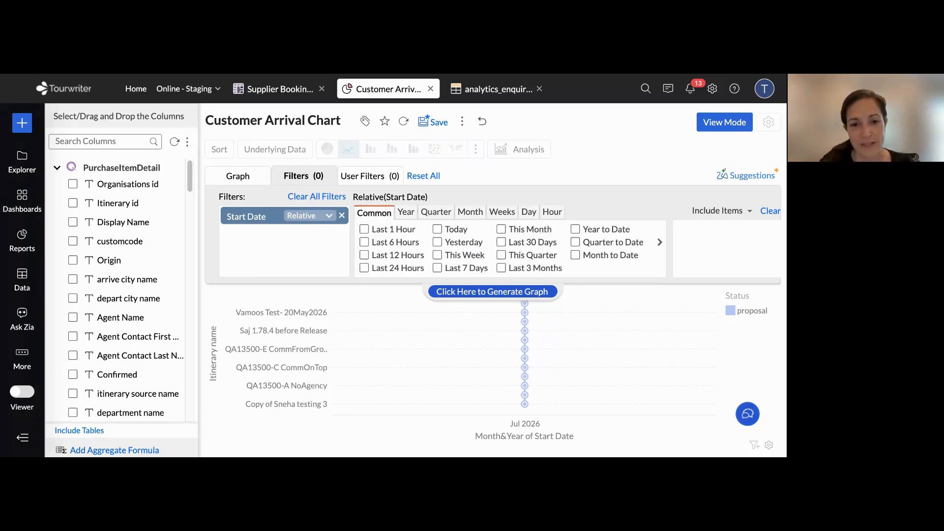
Add Agent Name as a user filter on the chart and regenerate the graph
click(369, 178)
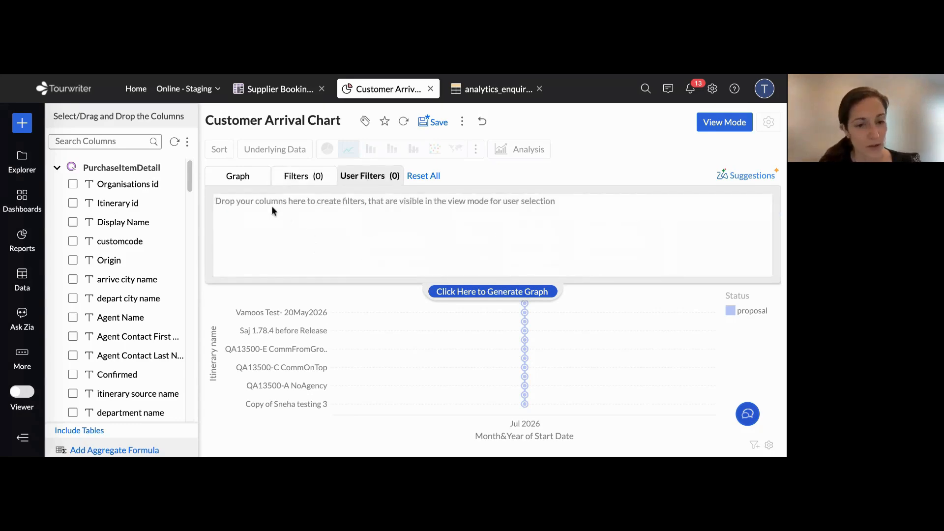
click(99, 141)
text(agent)
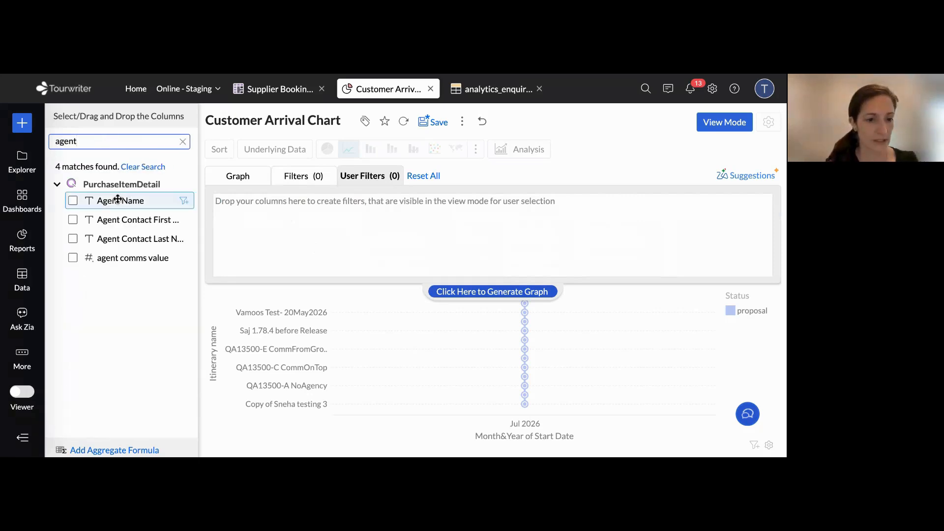
drag(116, 197, 274, 209)
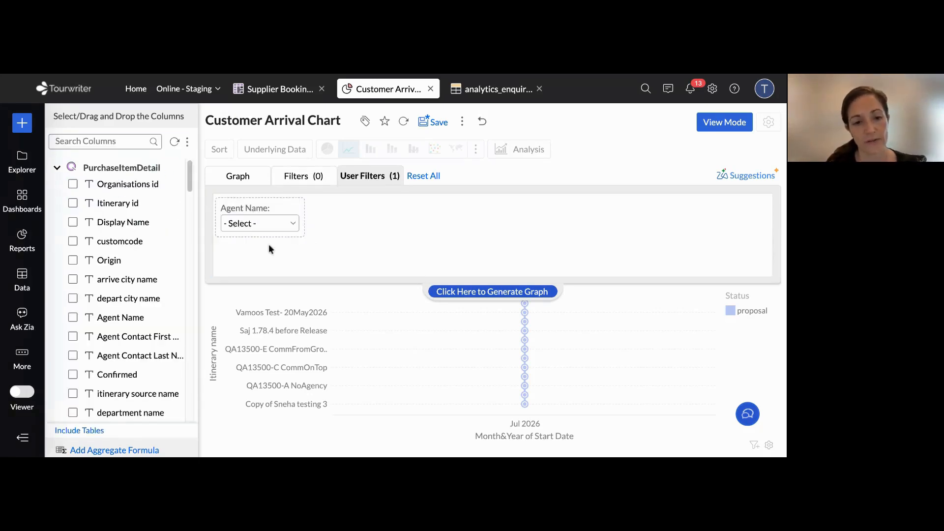
click(501, 292)
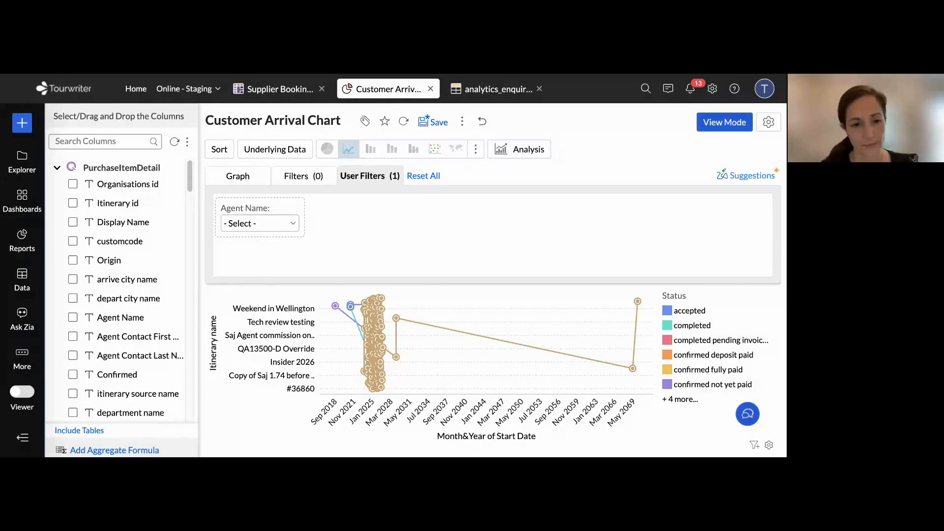
Show the Customer Arrival Chart in view mode and change it to a scatter chart
click(716, 122)
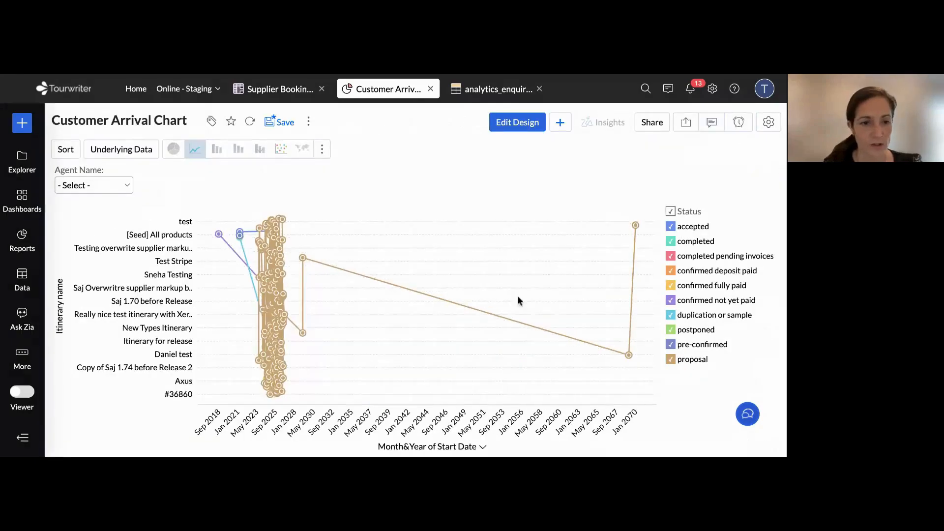
click(282, 151)
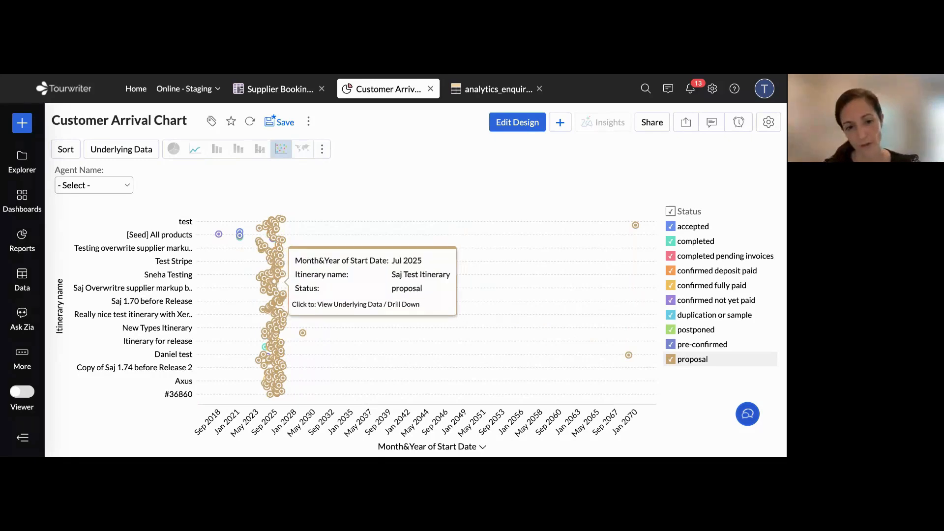
View the underlying data of a Jul 2025 proposal point on the scatter chart and close it
click(273, 262)
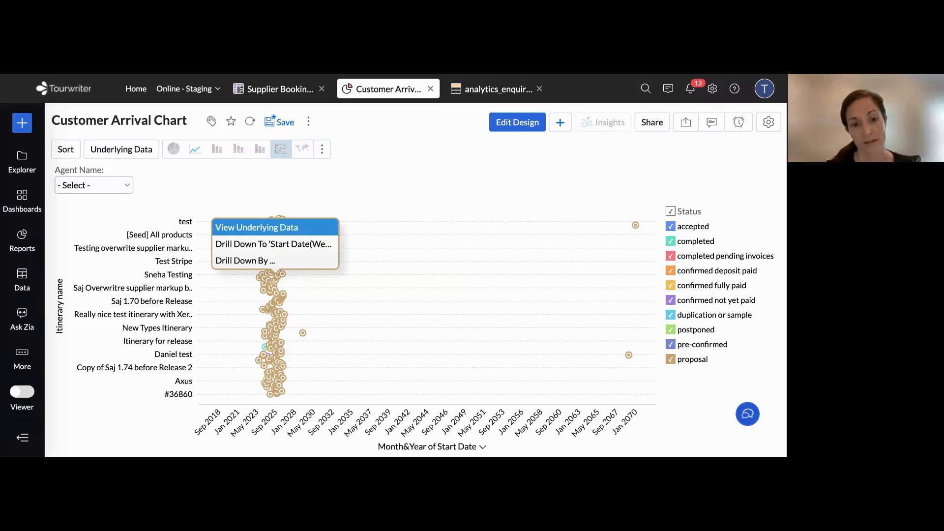
click(257, 227)
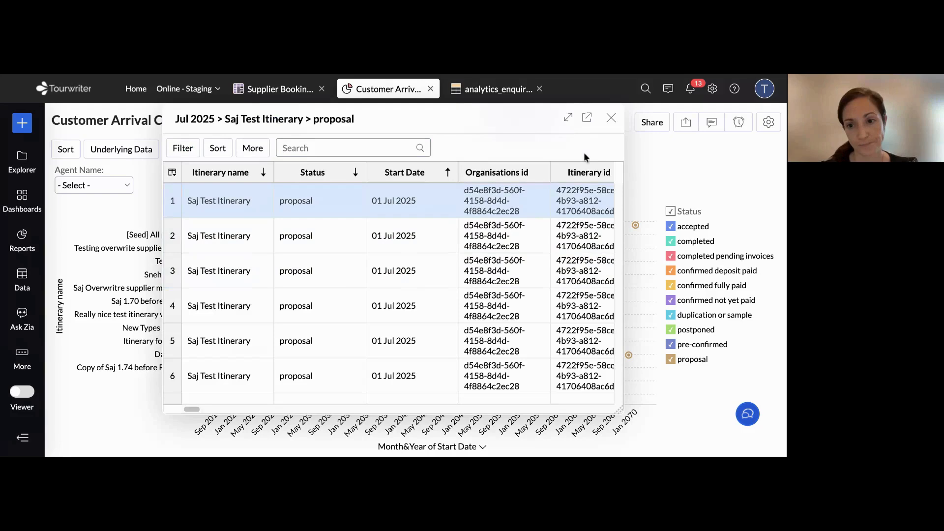
click(611, 120)
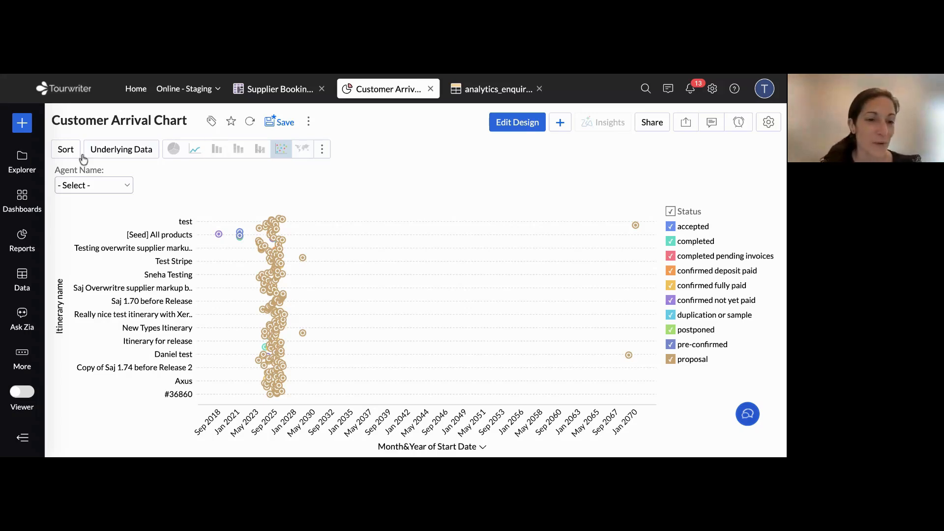
Open the whole chart's underlying data, look over its column filters and its export and column options, and close it
click(118, 154)
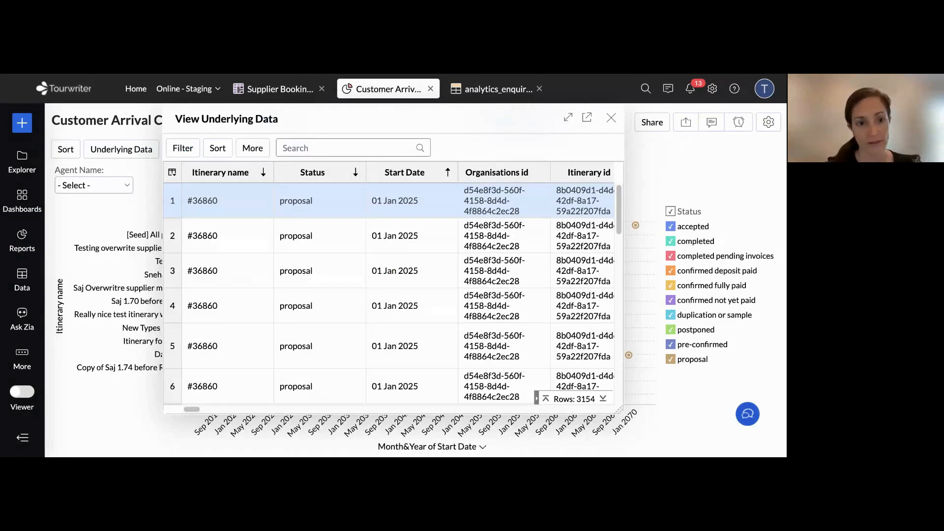
click(182, 149)
click(217, 148)
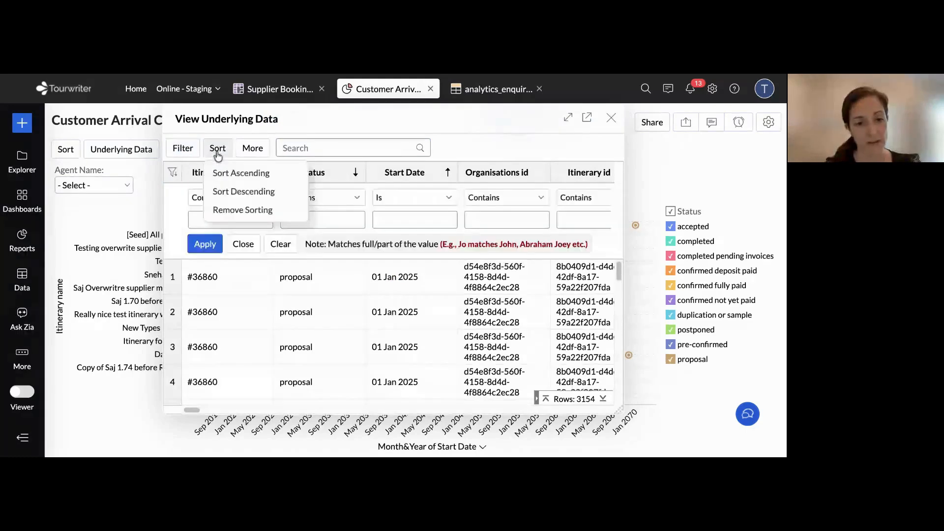
click(252, 147)
mouse_move(260, 172)
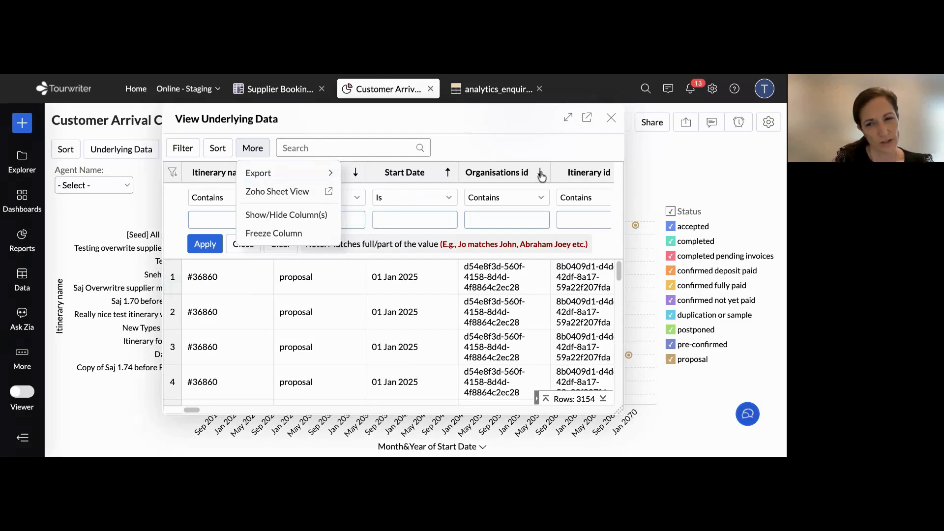
click(611, 118)
click(611, 118)
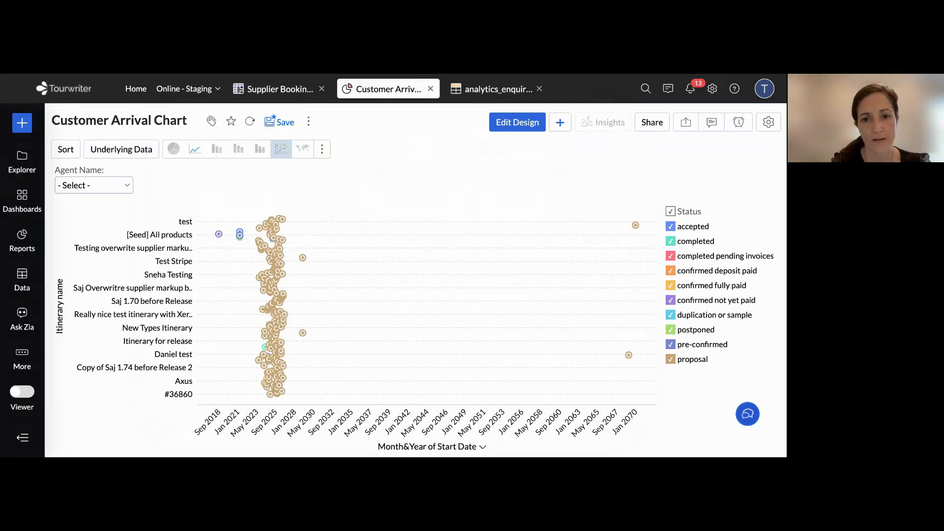
Switch to the Zoho Analytics Integration help article and read through the setup, login and Standard Reports sections
key(ctrl+Tab)
scroll(359, 247, down, 1)
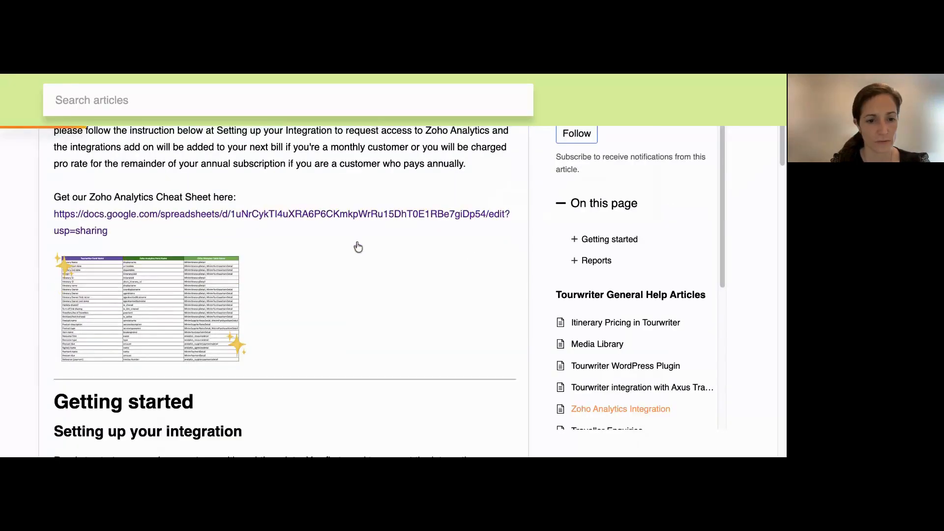
scroll(358, 247, down, 8)
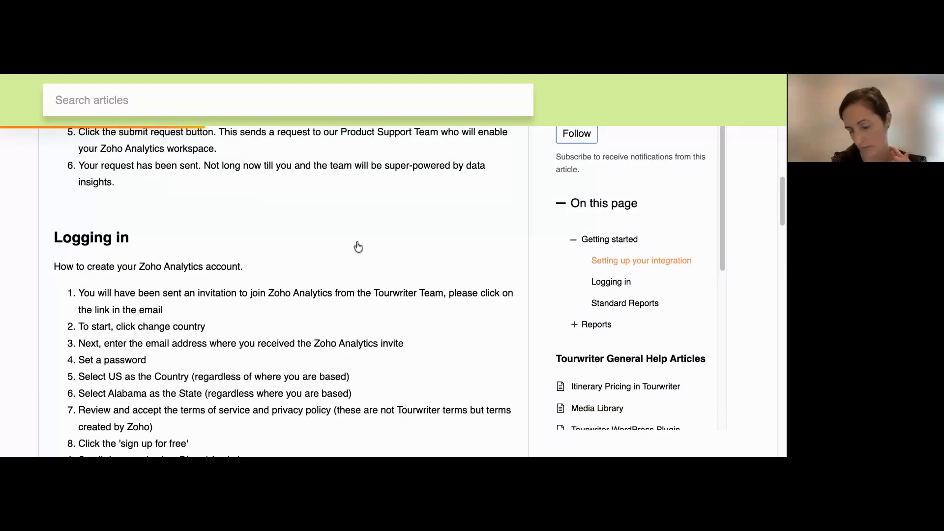
scroll(358, 246, down, 10)
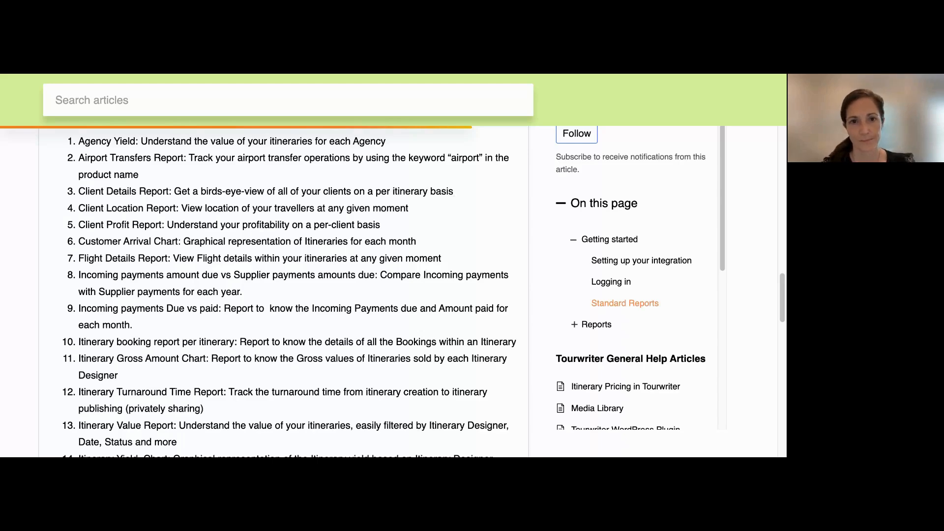
key(ctrl+shift+Tab)
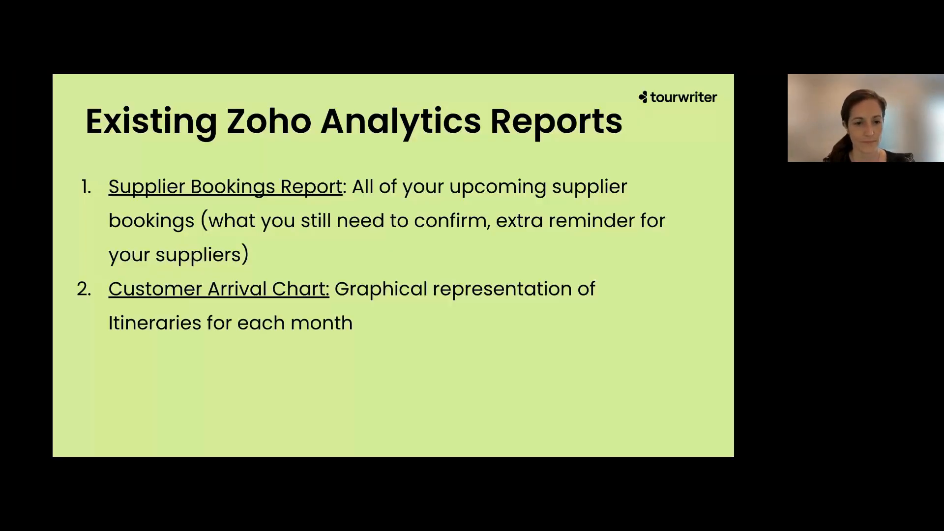
key(Right)
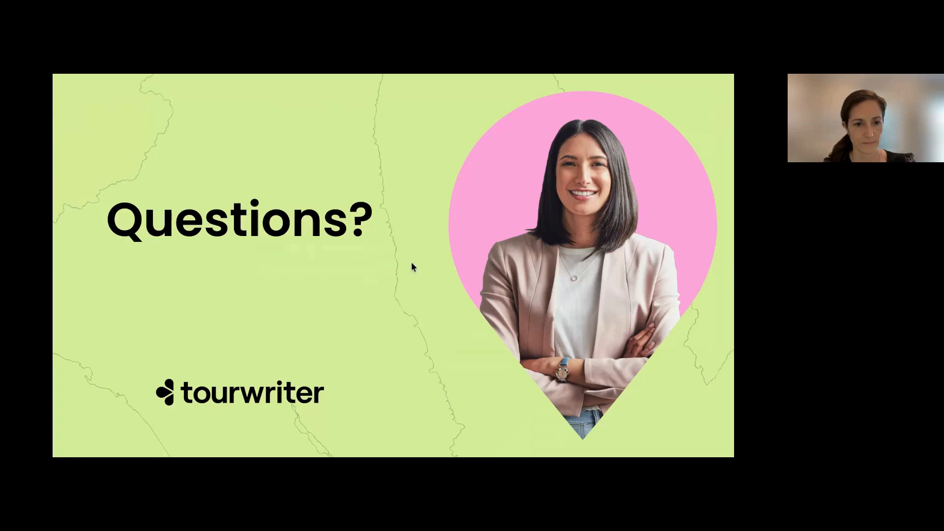
key(Right)
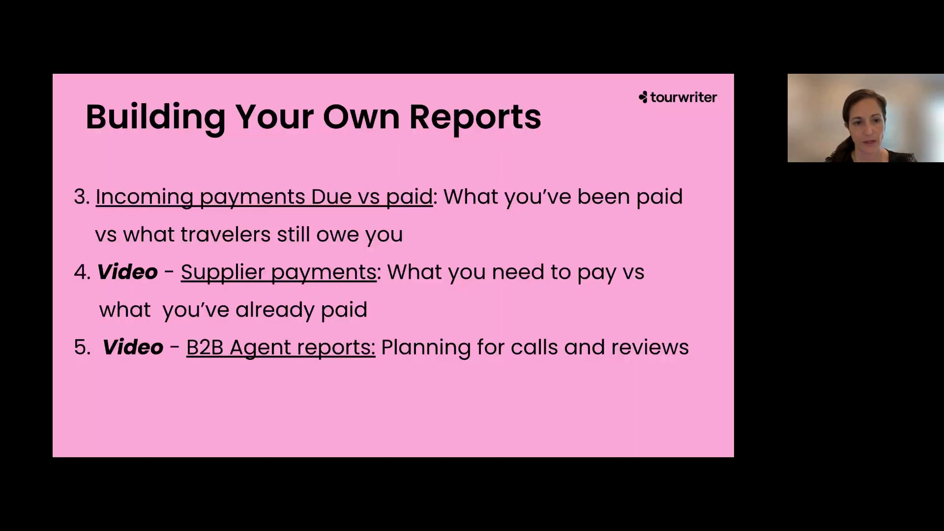
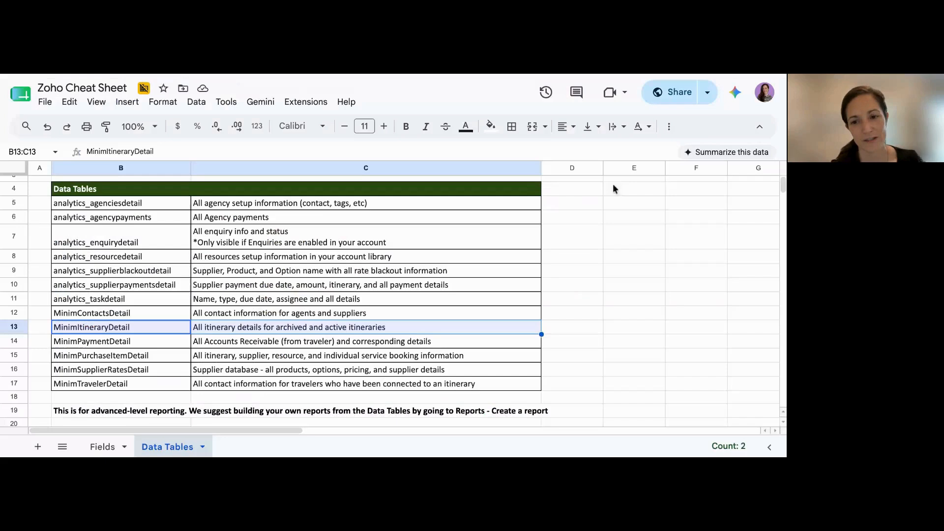
Look over the Data Tables list in the Zoho Cheat Sheet and switch back to the Customer Arrival Chart in Zoho Analytics
click(568, 196)
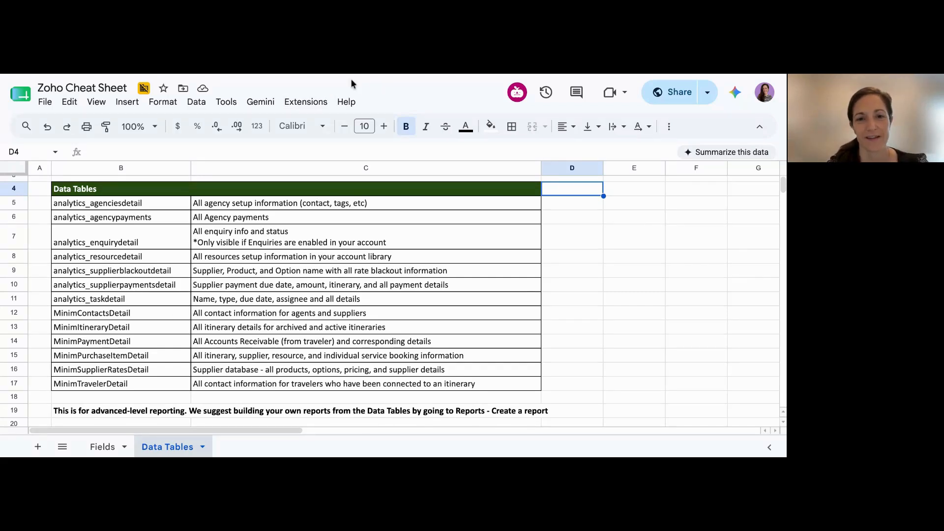
key(ctrl+Tab)
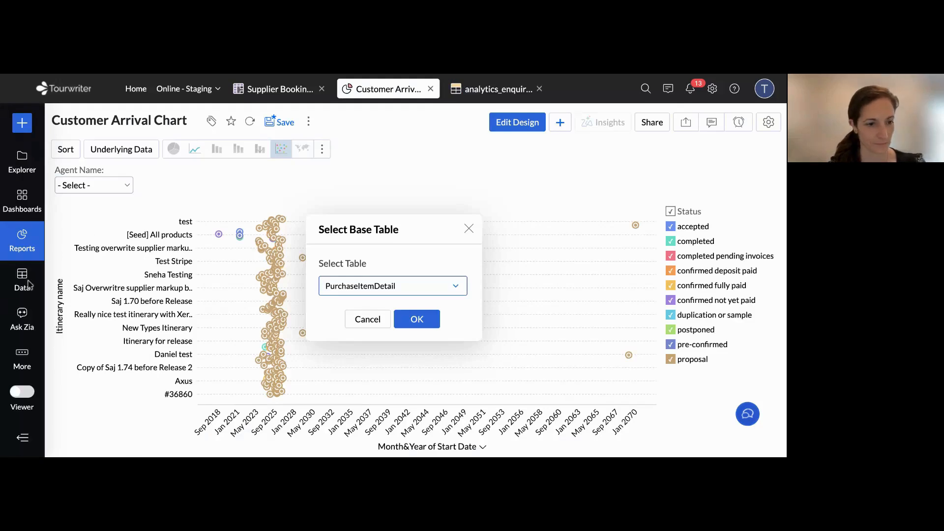
click(21, 237)
click(25, 241)
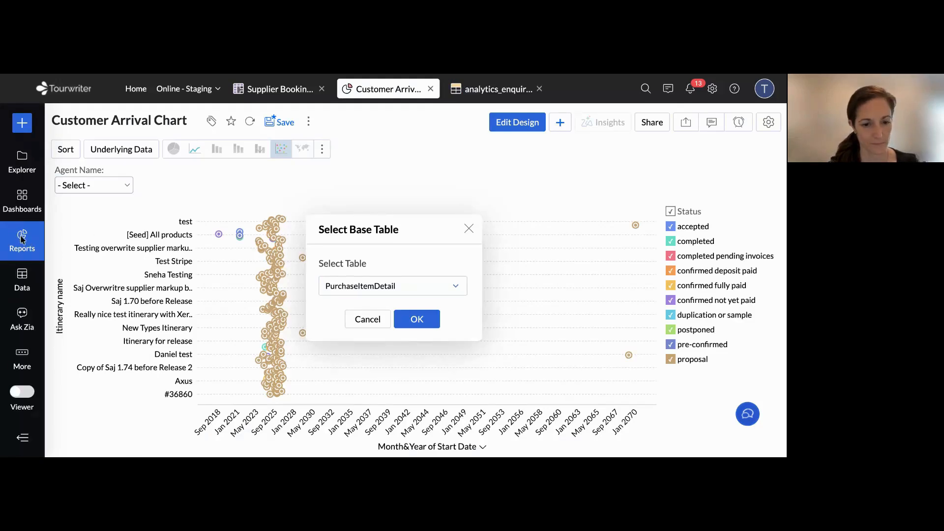
click(93, 336)
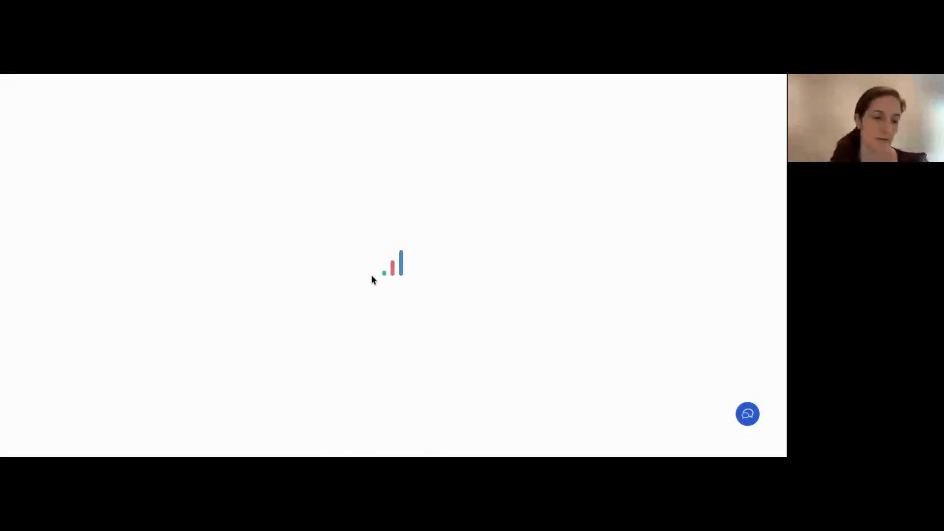
Create a new Tabular View report with MinimPaymentDetail as its base table
click(22, 237)
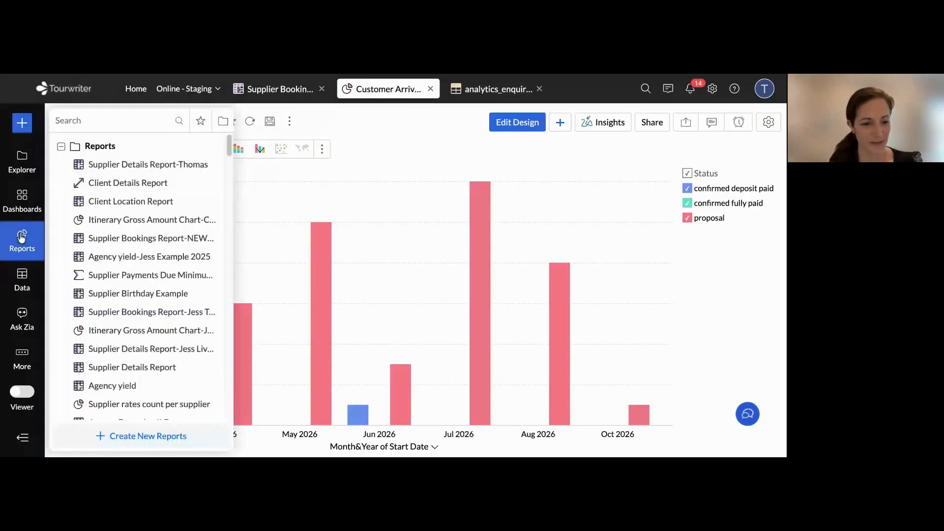
click(148, 436)
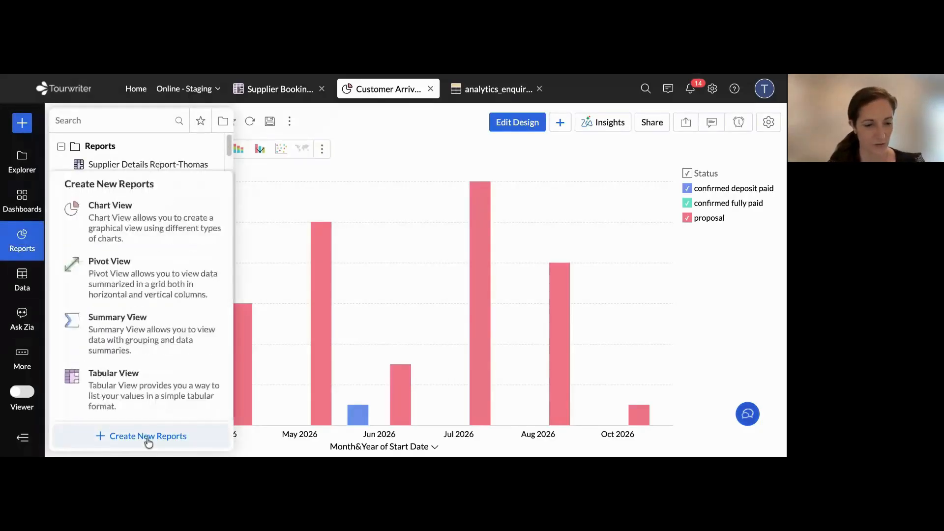
click(111, 380)
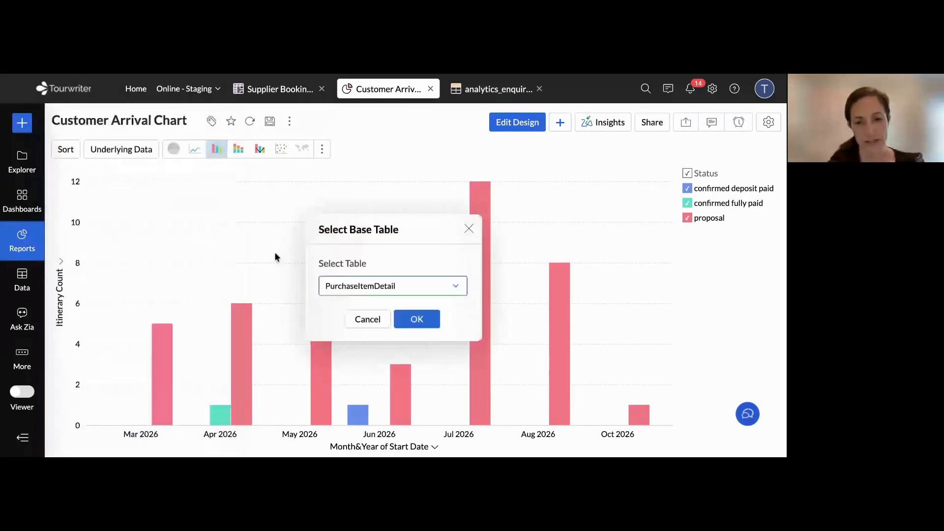
click(397, 290)
scroll(404, 346, down, 3)
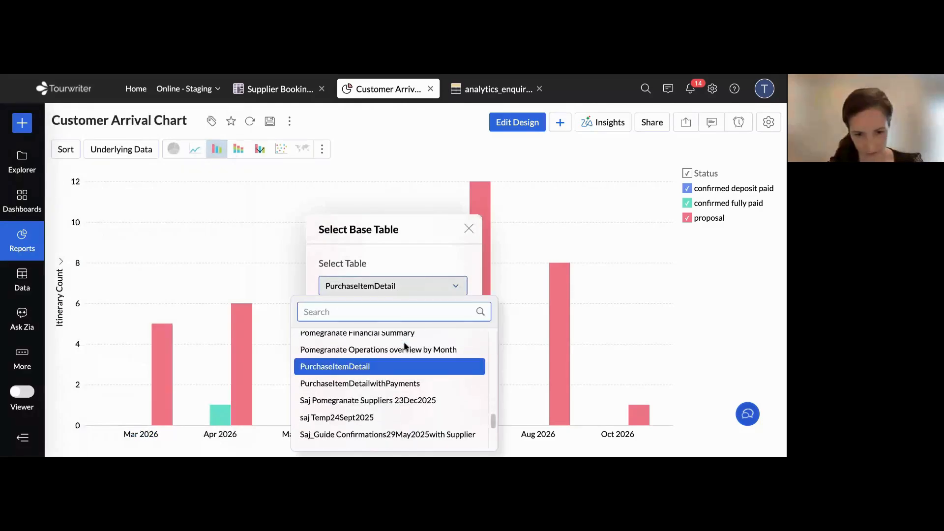
scroll(404, 346, down, 1)
text(minim)
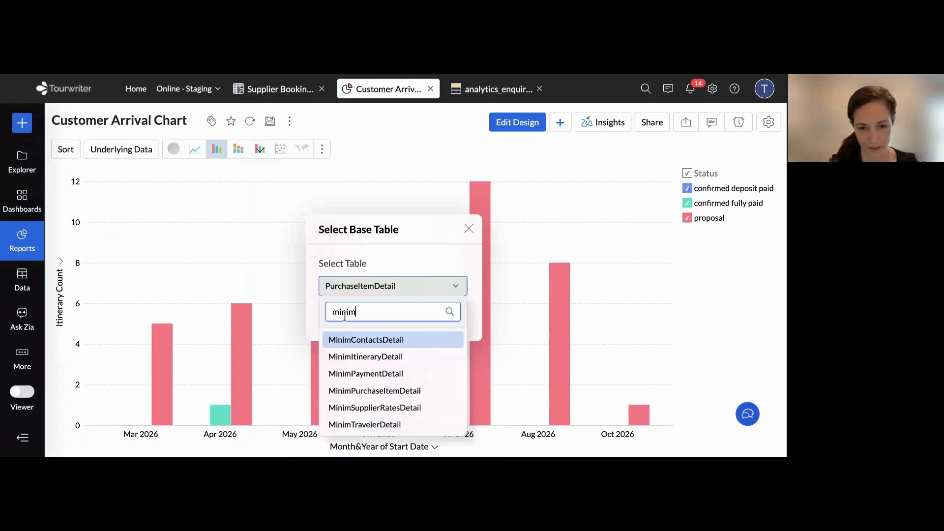
text(p)
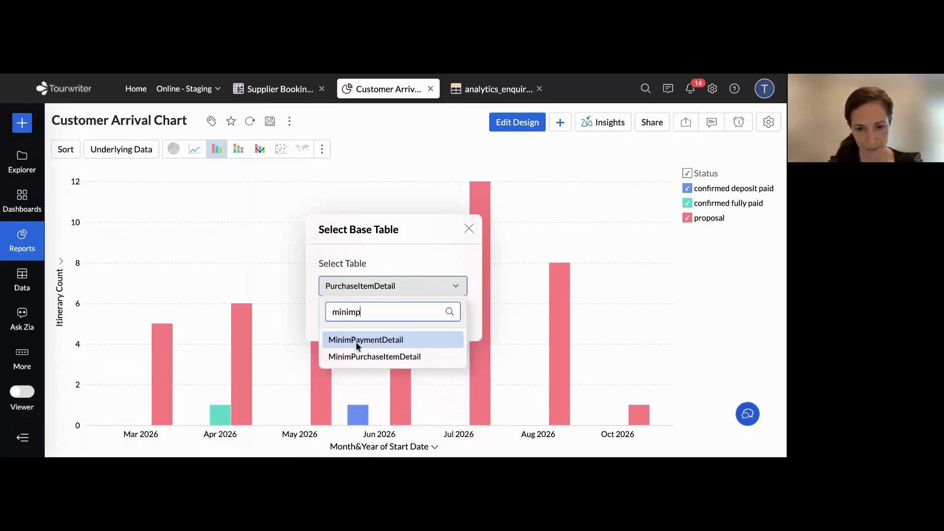
click(374, 339)
click(417, 319)
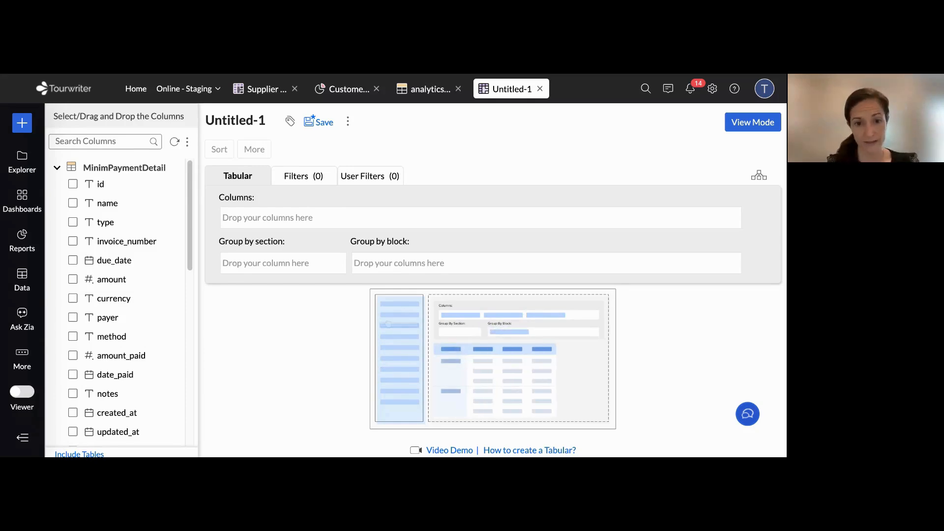
Add the status and due_date columns from MinimPaymentDetail to the report's columns and clear the column search
click(101, 142)
text(status)
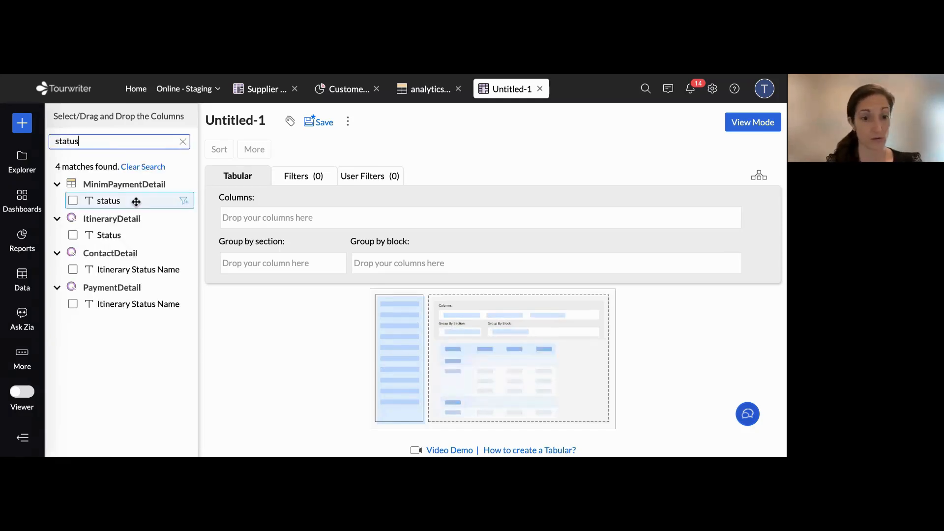
click(115, 201)
double_click(102, 141)
text(due_date)
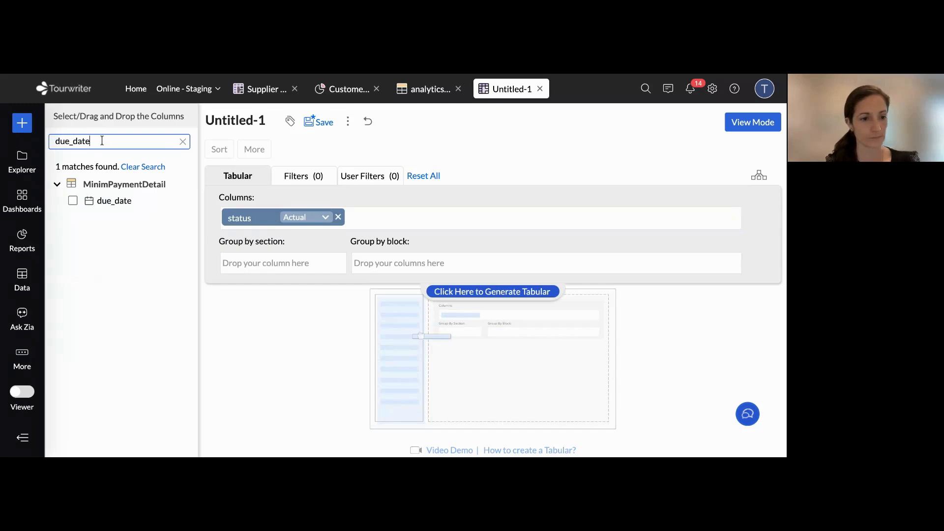
drag(114, 200, 392, 226)
double_click(101, 142)
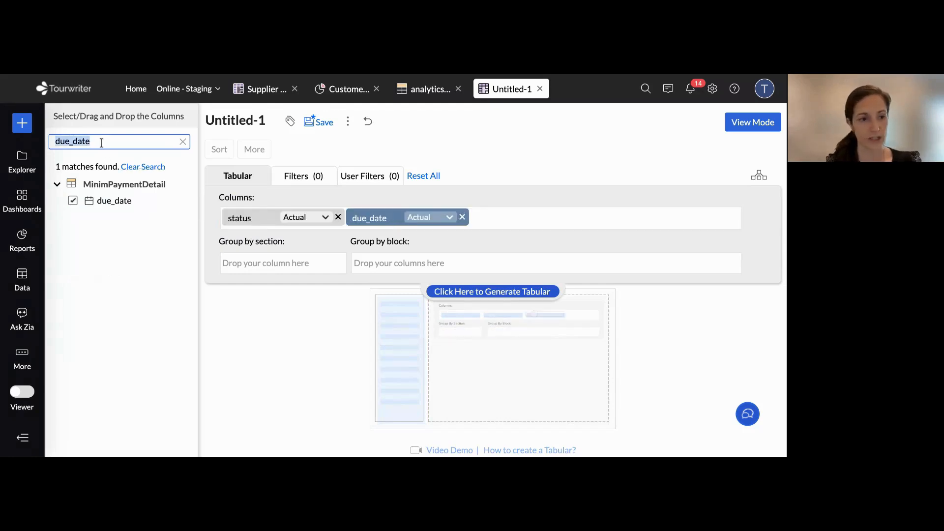
key(BackSpace)
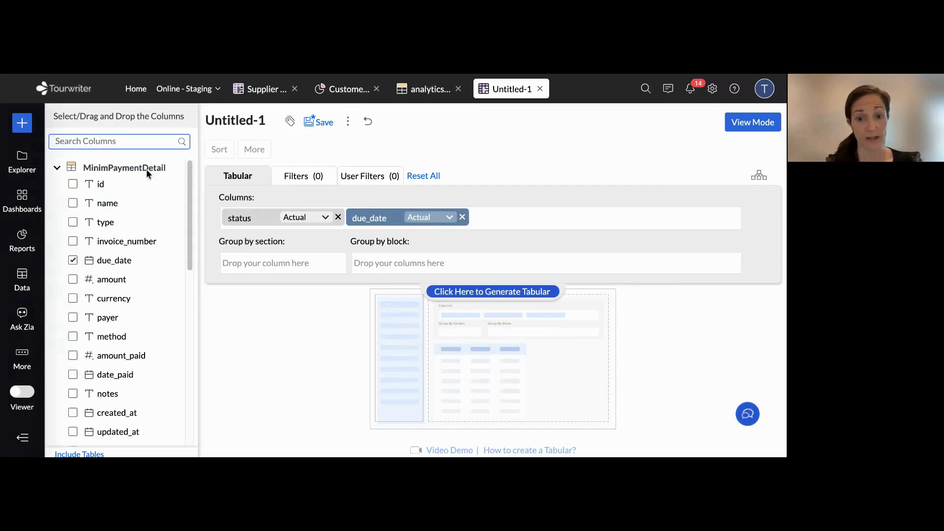
click(146, 169)
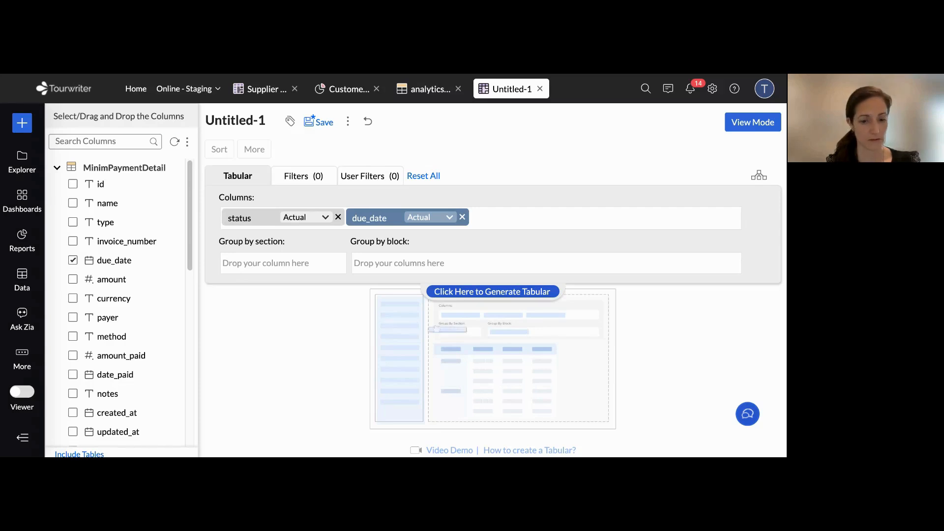
Add MinimPaymentDetail's name and type columns to the report after due_date
click(111, 142)
text(name)
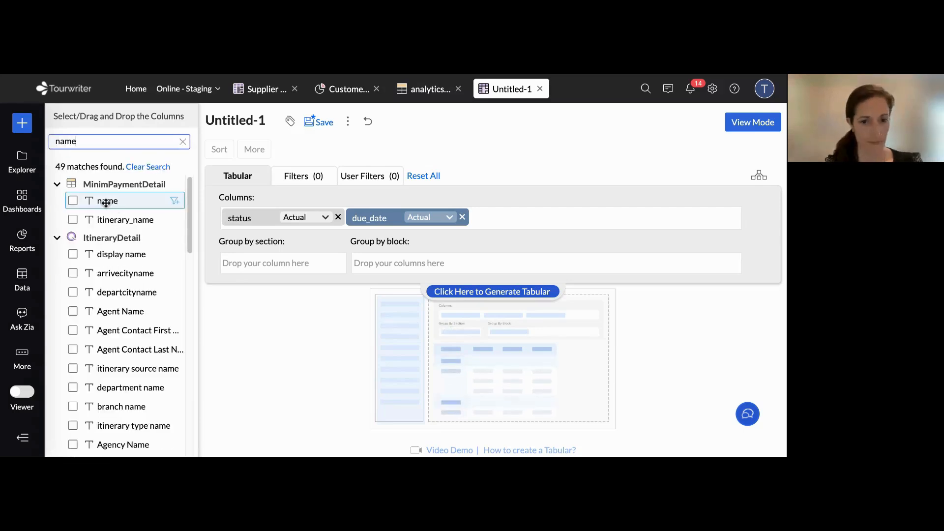
drag(106, 203, 442, 216)
double_click(110, 141)
text(ty)
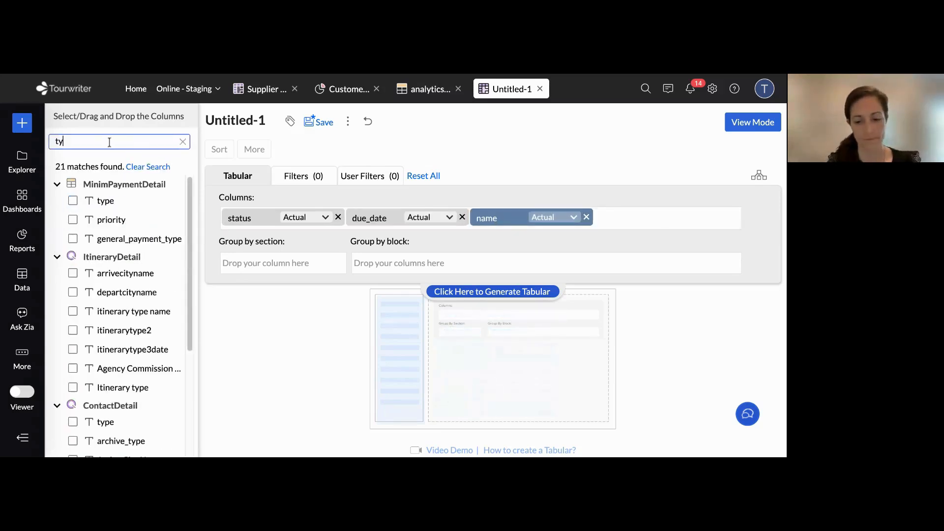
text(pe)
drag(102, 200, 631, 215)
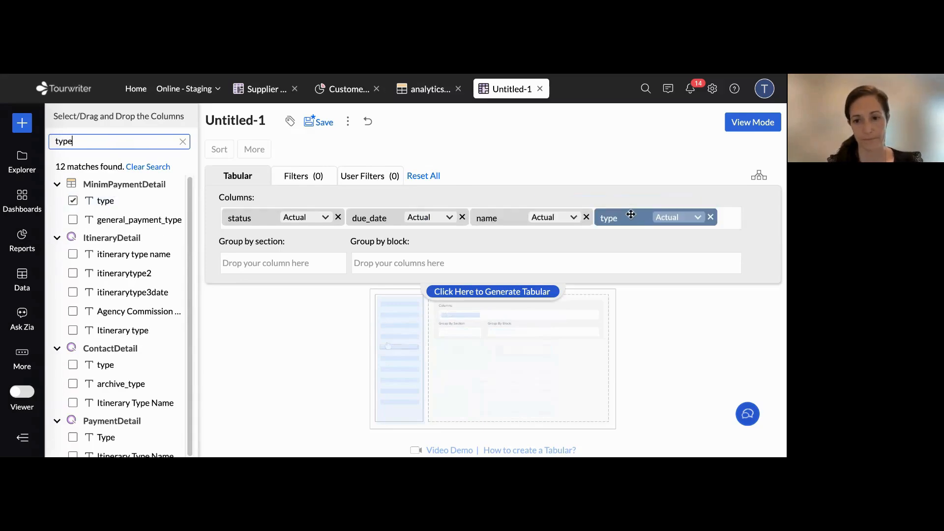
Add MinimPaymentDetail's amount column to the report and generate the tabular preview
double_click(123, 141)
text(amou)
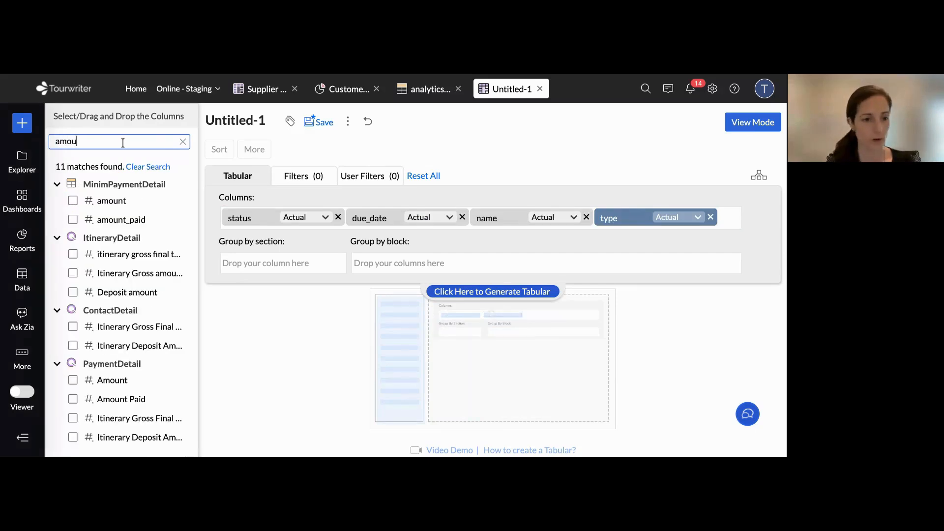
text(nt)
drag(111, 202, 595, 239)
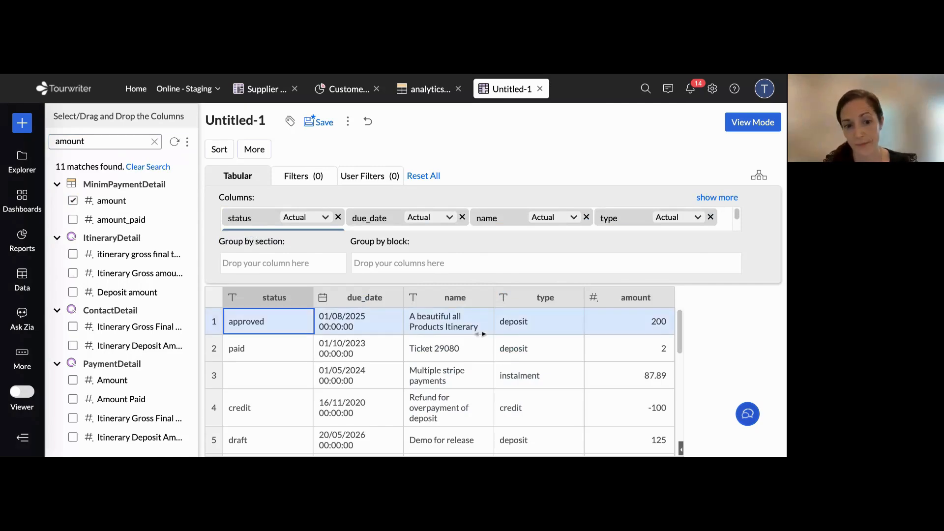
Look over the preview rows, move the due_date column between name and type, and regenerate the tabular
scroll(426, 390, down, 1)
scroll(426, 388, up, 1)
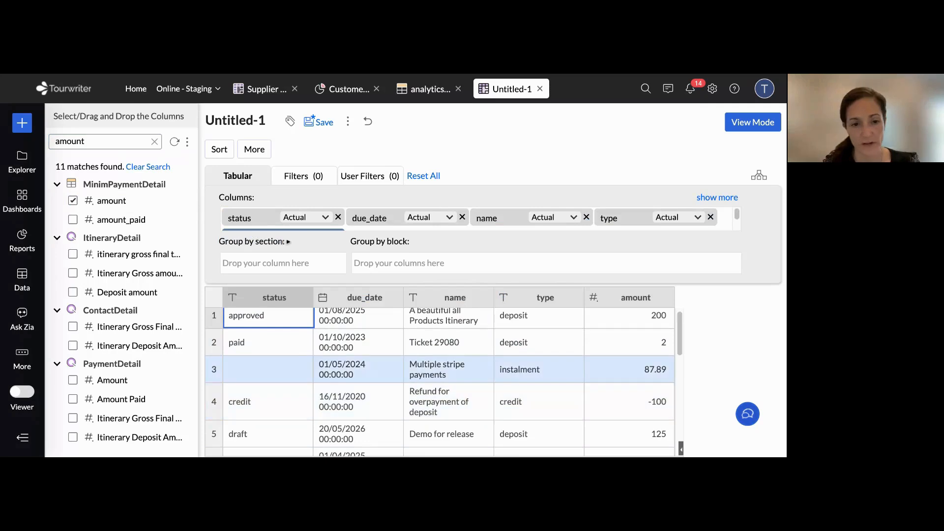
drag(375, 219, 544, 242)
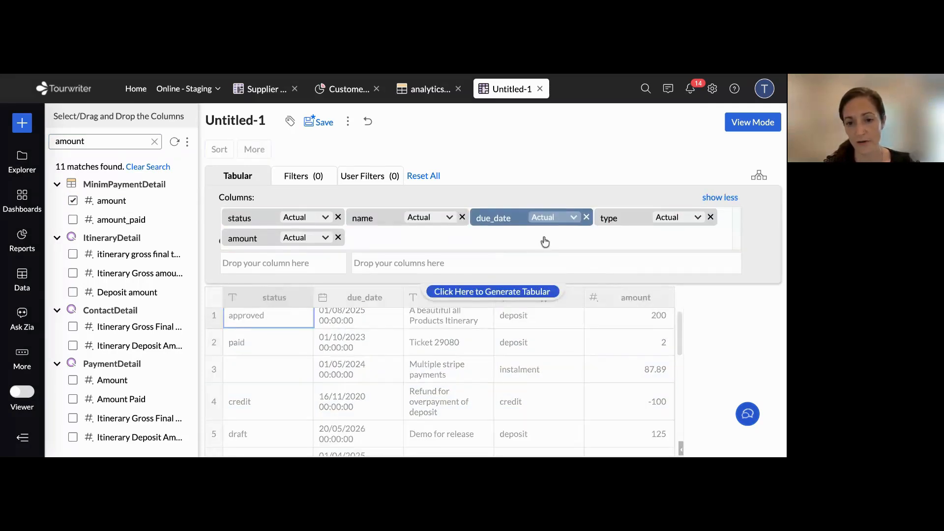
click(536, 291)
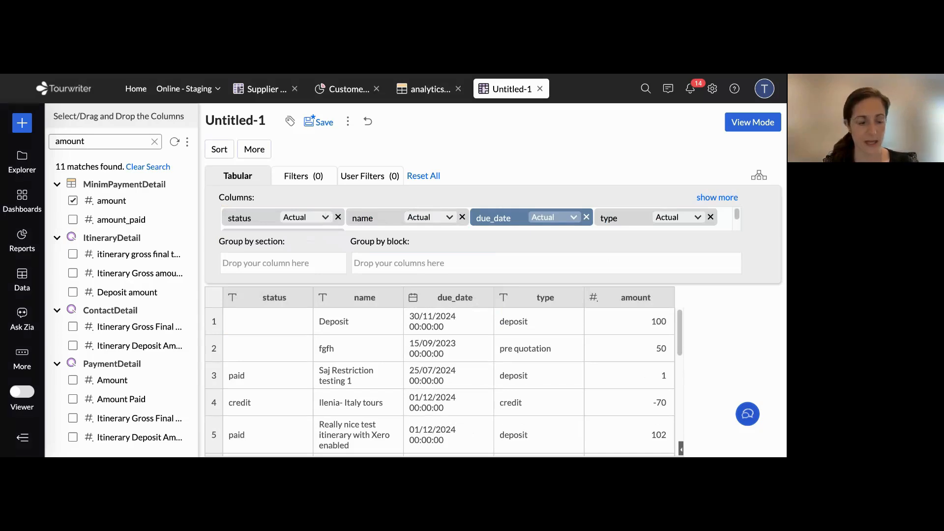
Add MinimPaymentDetail's amount_paid column after status and its currency column after amount
click(100, 141)
text(_paid)
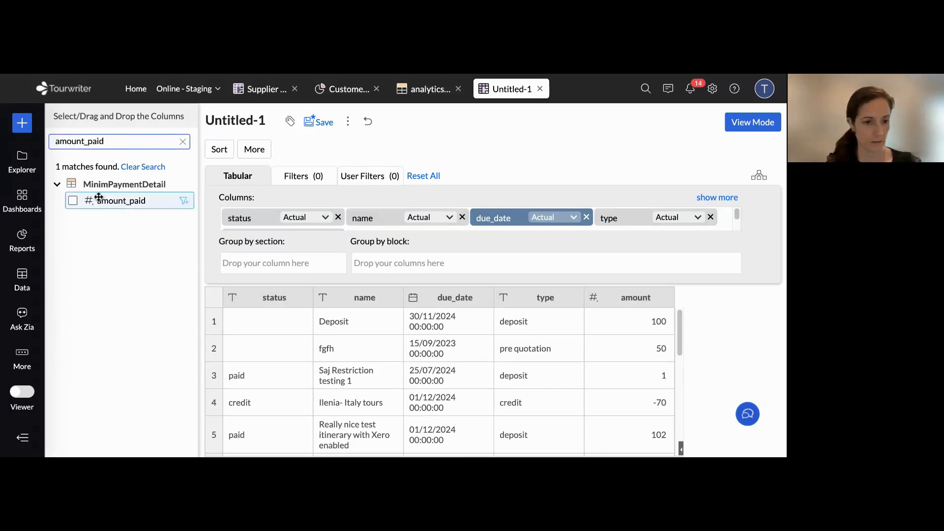
drag(99, 197, 383, 226)
key(ctrl+a)
text(currency)
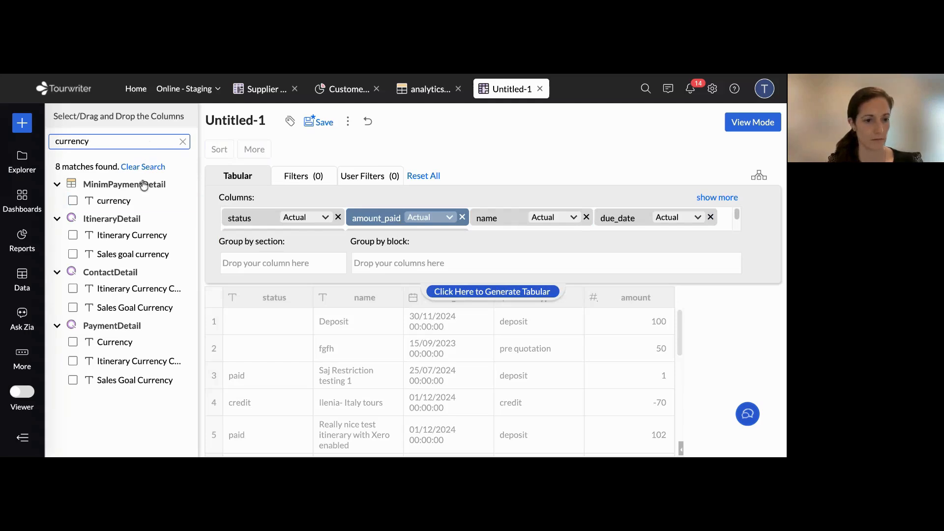
drag(123, 199, 472, 238)
Add MinimPaymentDetail's date_paid column to the report after currency
key(ctrl+a)
text(date_p)
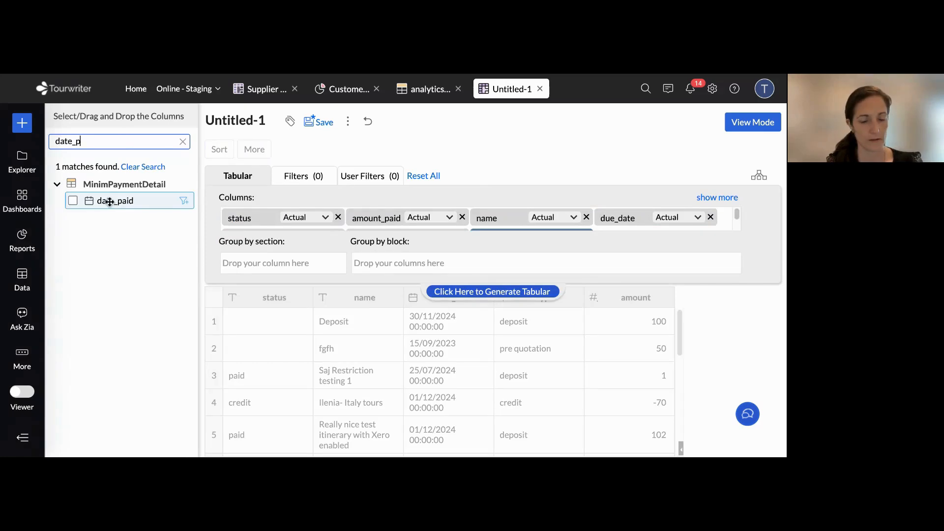
drag(108, 200, 646, 233)
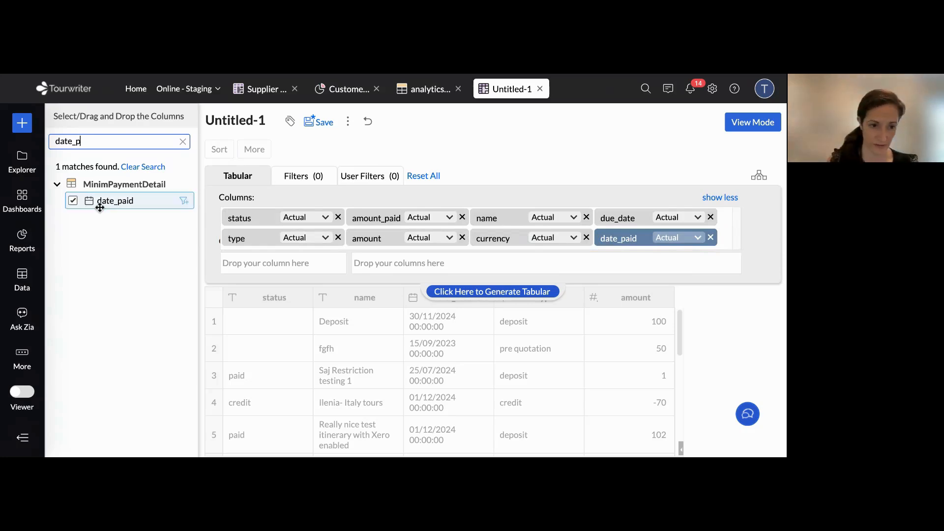
Try to generate the tabular with the Date Paid column from PaymentDetail added, and remove that column again
click(91, 142)
key(BackSpace)
key(BackSpace)
text(paid)
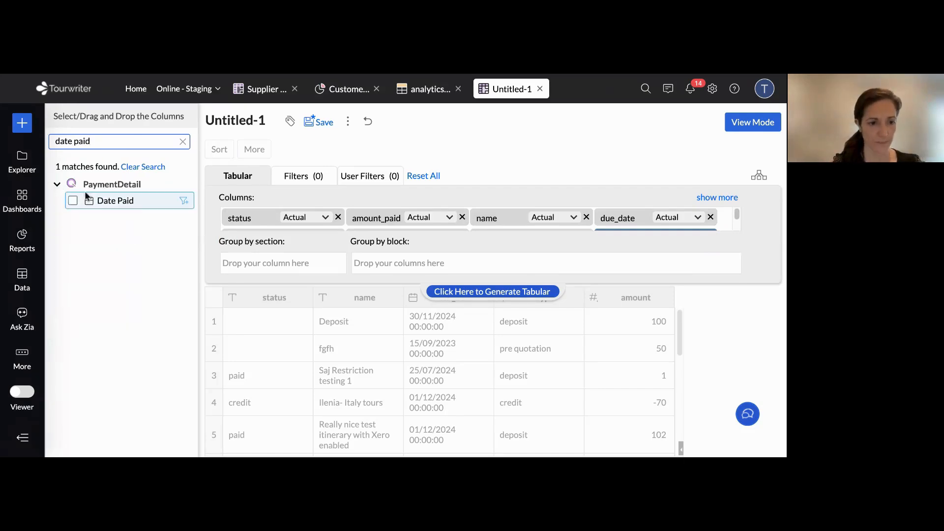
drag(103, 200, 521, 243)
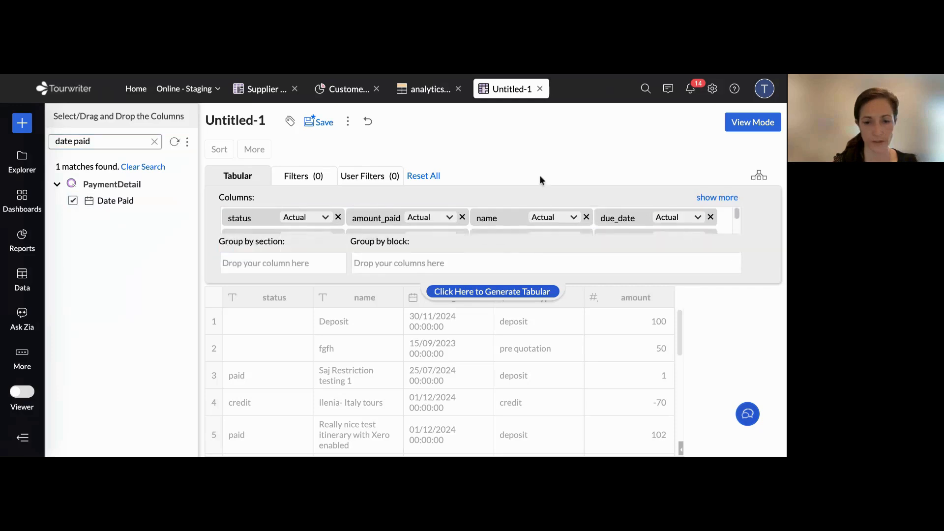
click(503, 293)
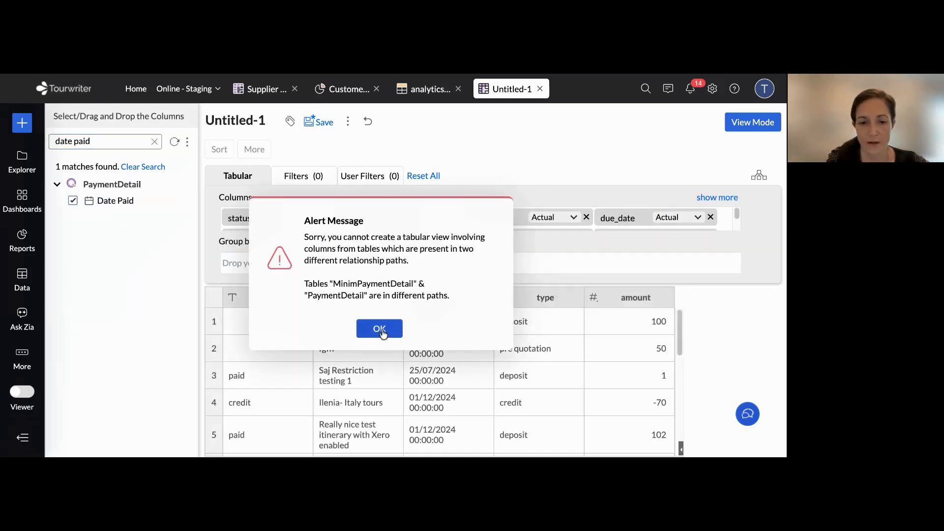
click(380, 329)
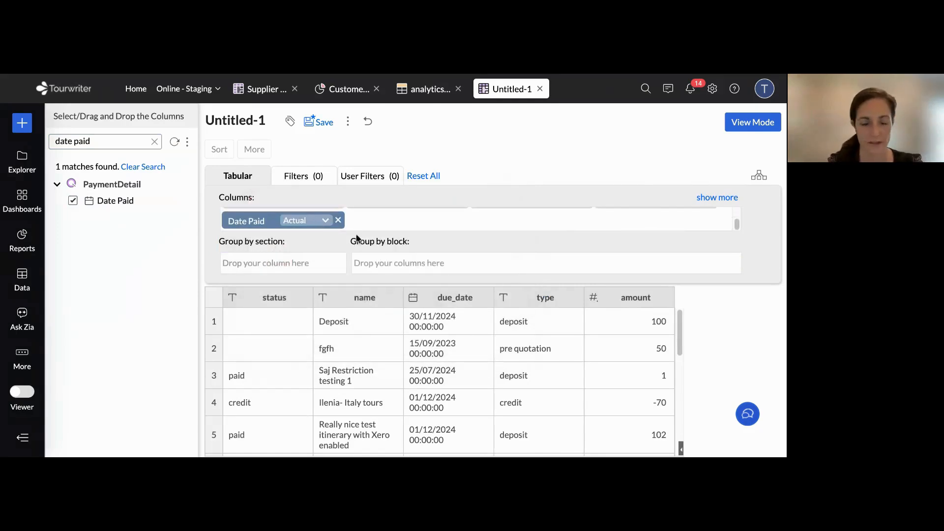
click(338, 219)
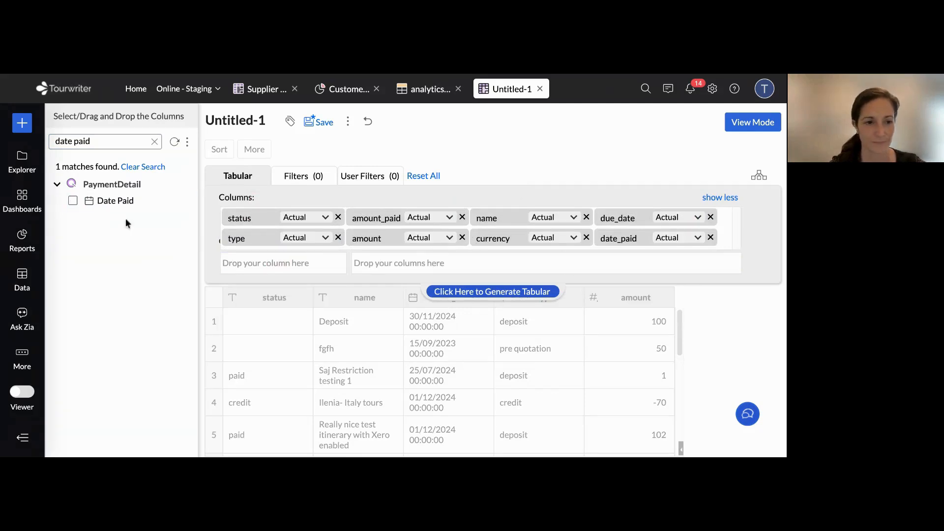
Collapse and expand the PaymentDetail group and clear the column search to list all MinimPaymentDetail columns
click(57, 185)
click(57, 185)
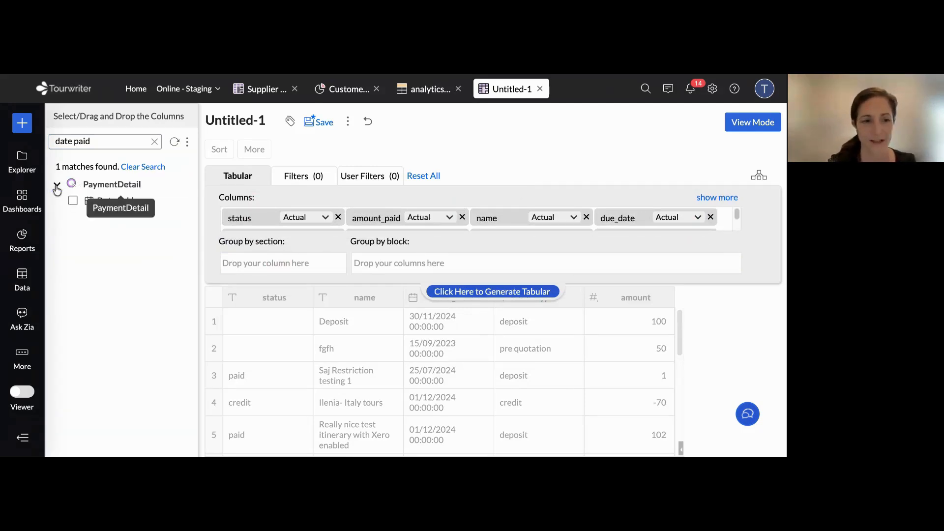
click(154, 142)
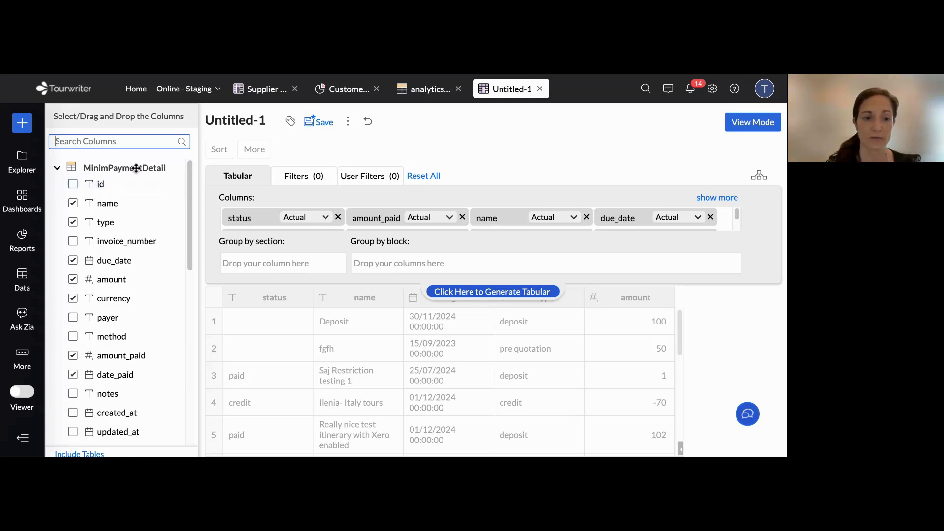
Generate the tabular with the columns currently selected from MinimPaymentDetail
scroll(128, 214, down, 5)
scroll(129, 218, down, 5)
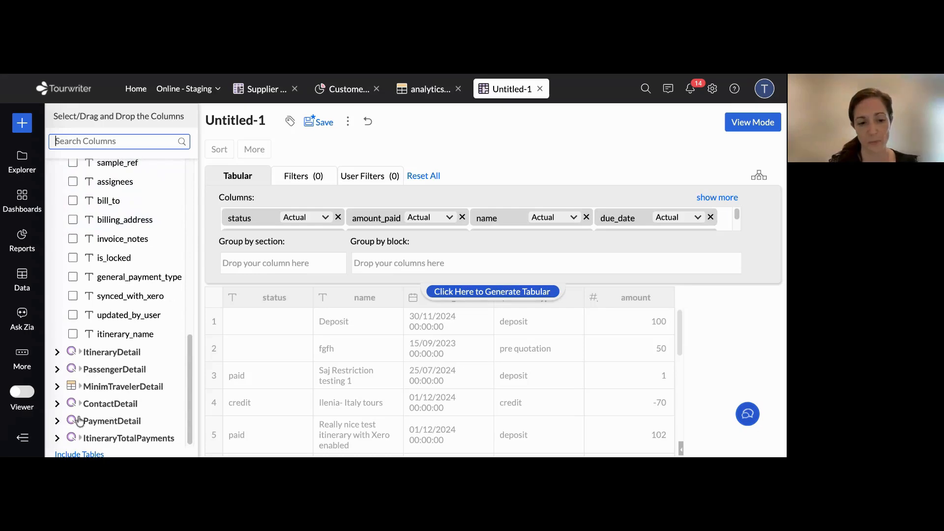
scroll(113, 254, up, 1)
scroll(113, 254, up, 10)
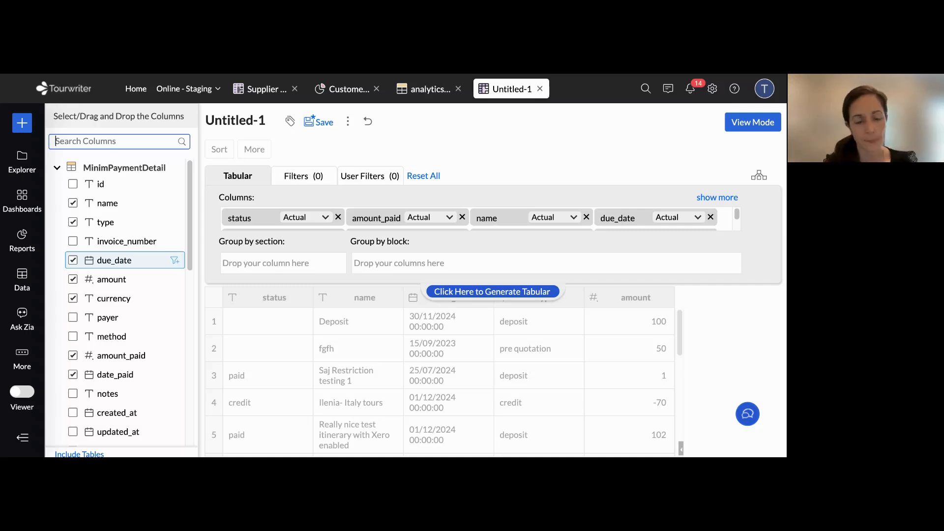
click(518, 294)
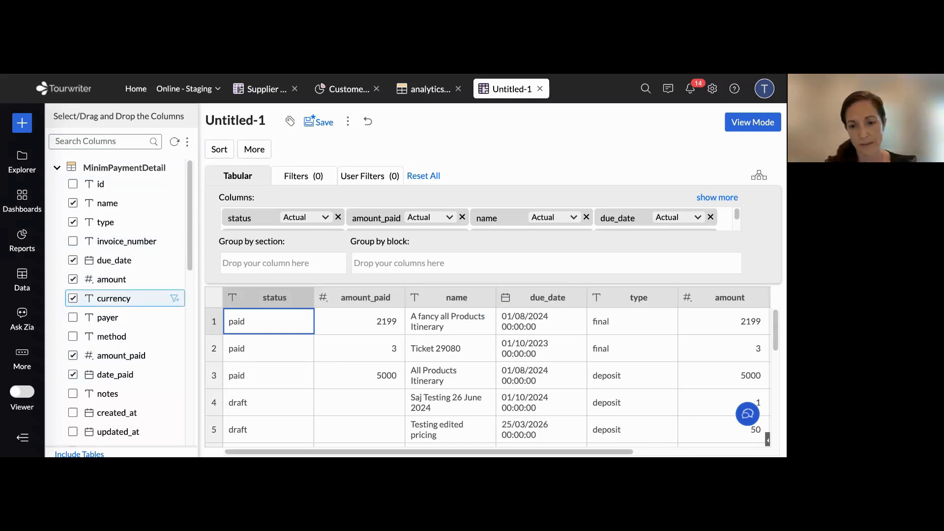
Show all report columns, move amount_paid between amount and currency, and regenerate the tabular
click(721, 198)
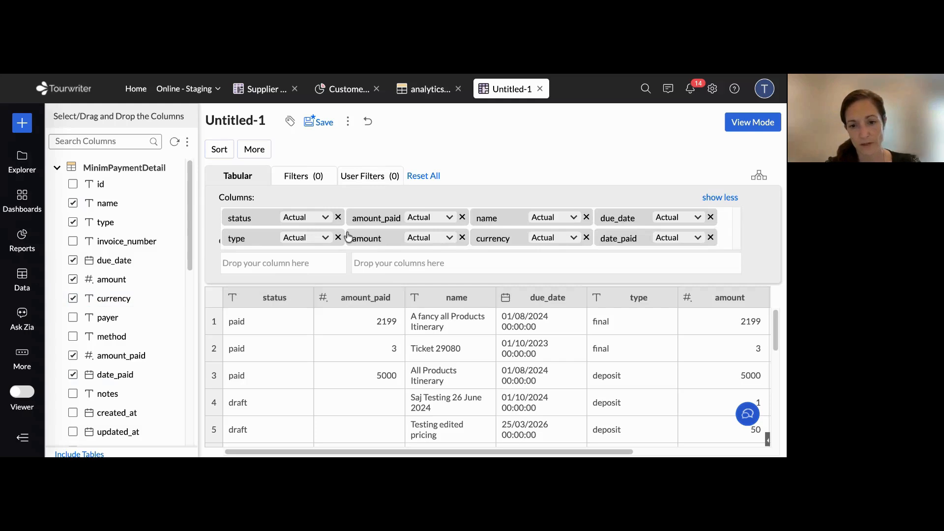
drag(376, 218, 442, 240)
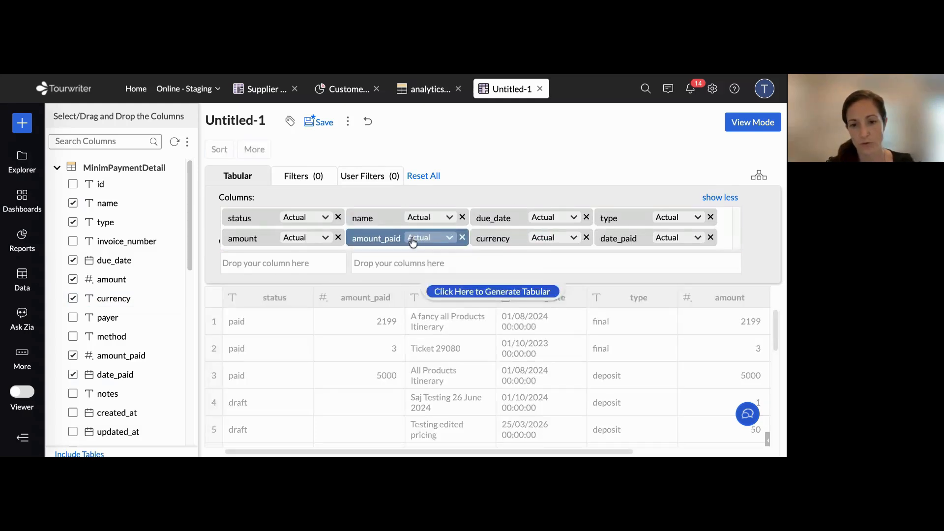
click(504, 291)
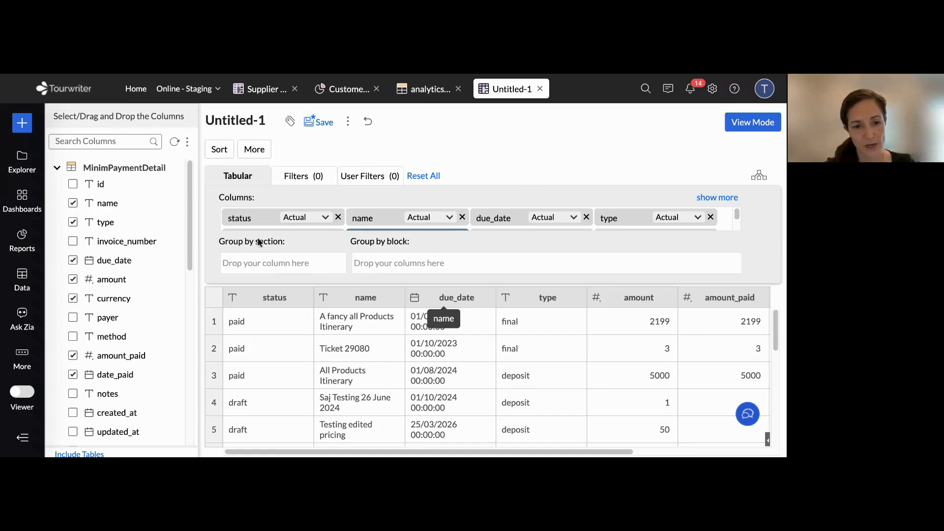
Group the report by section on the status column and regenerate the tabular
drag(295, 216, 251, 263)
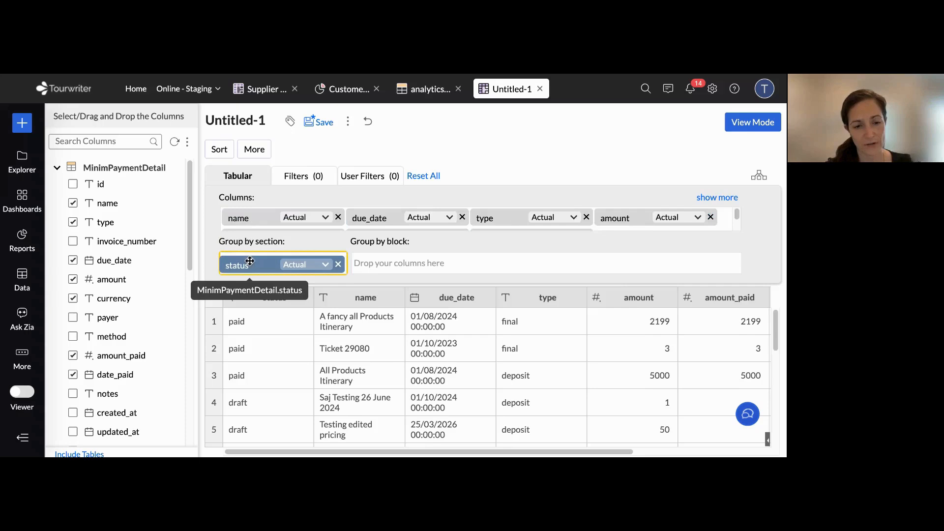
click(481, 291)
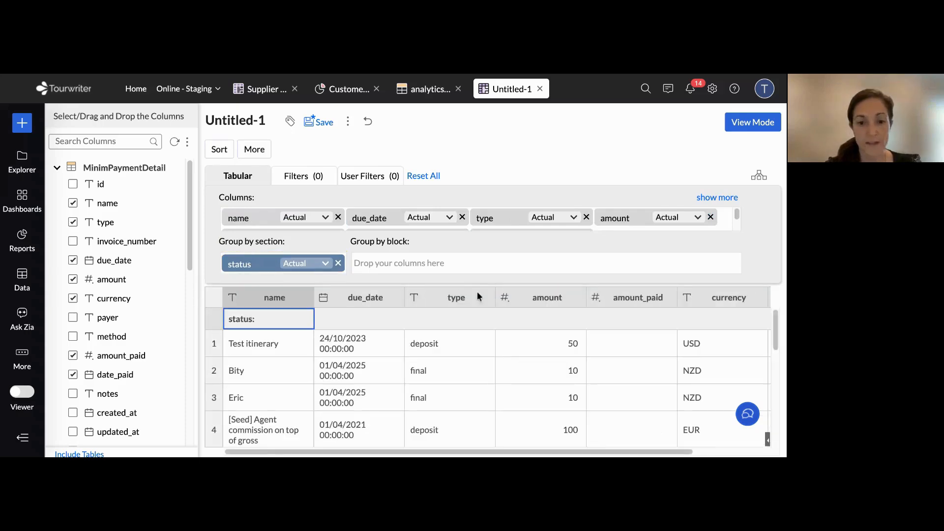
Examine the payment rows listed under the blank and approved status sections of the generated tabular
scroll(320, 332, down, 3)
scroll(320, 332, down, 15)
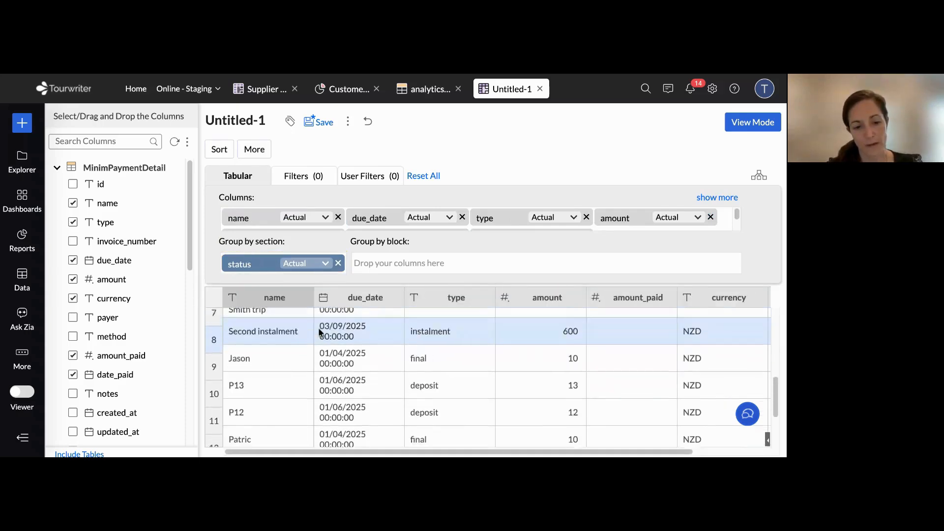
scroll(320, 327, down, 10)
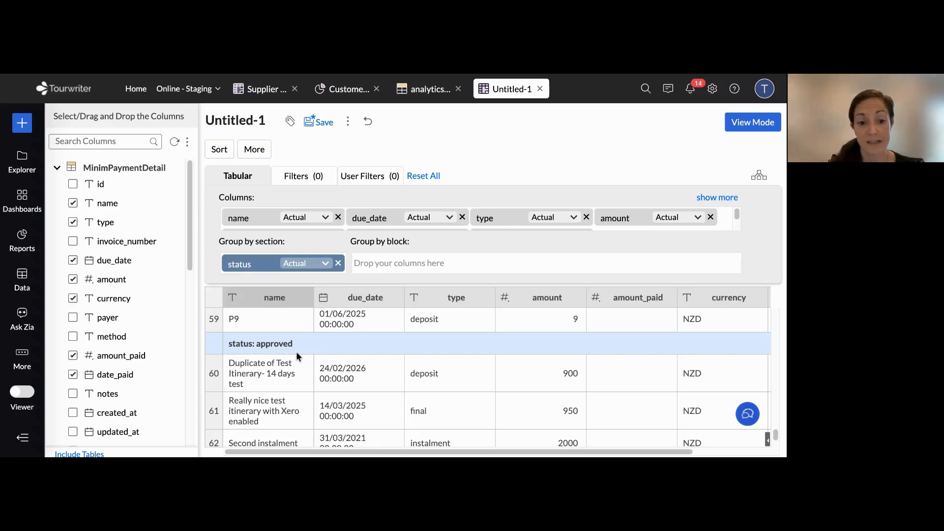
scroll(328, 357, up, 3)
scroll(328, 356, up, 10)
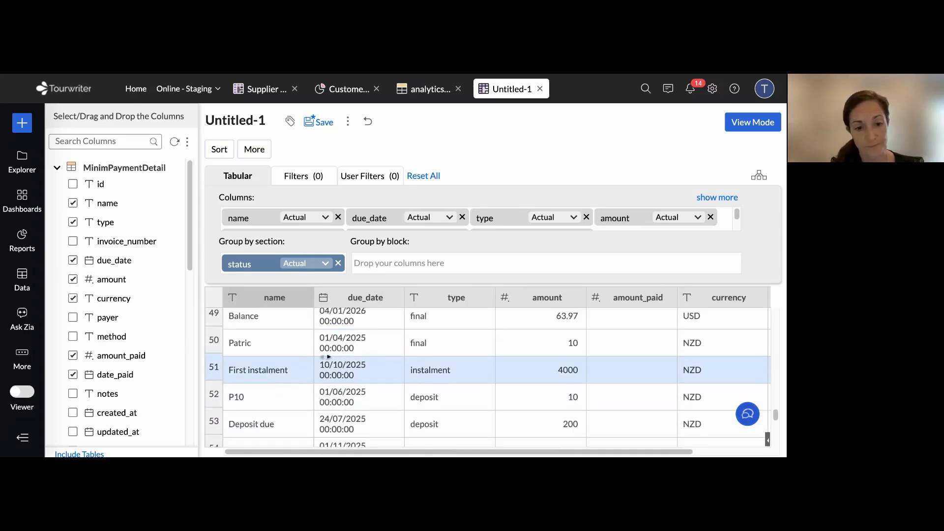
scroll(328, 359, up, 10)
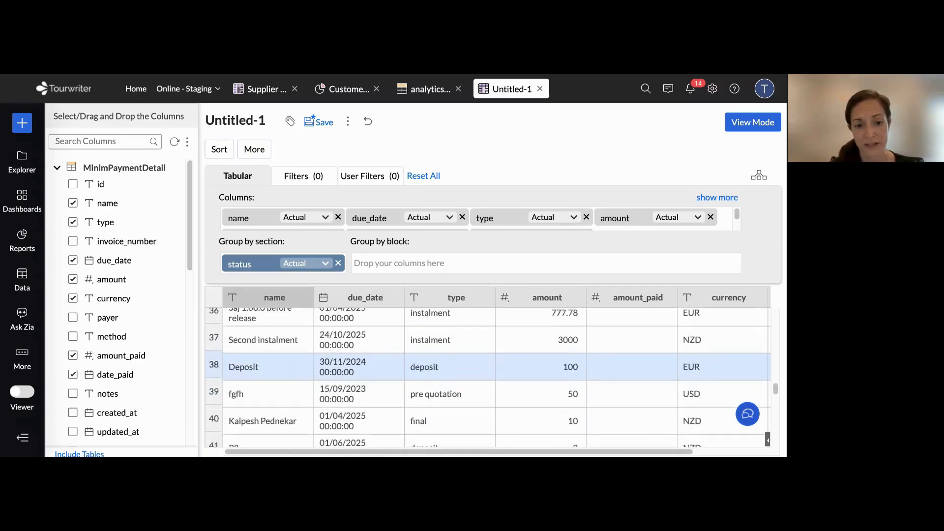
scroll(327, 359, up, 10)
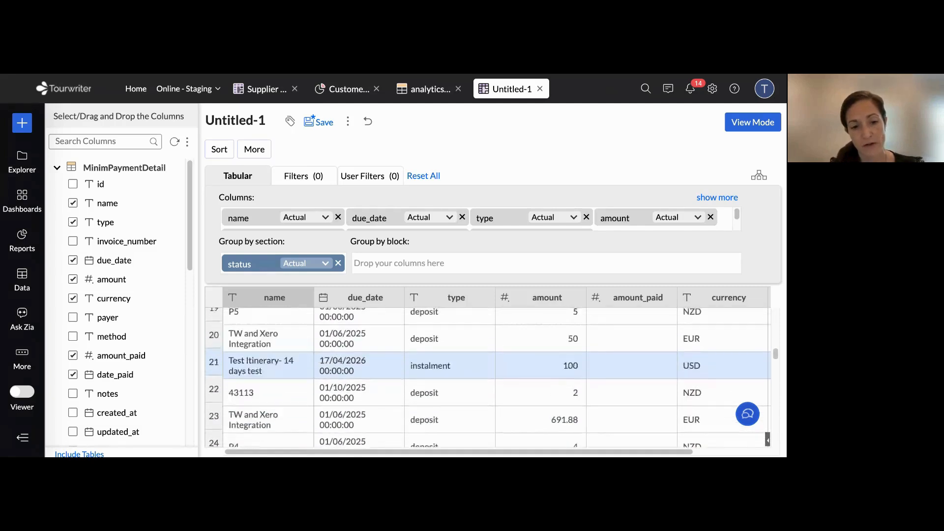
scroll(328, 358, up, 5)
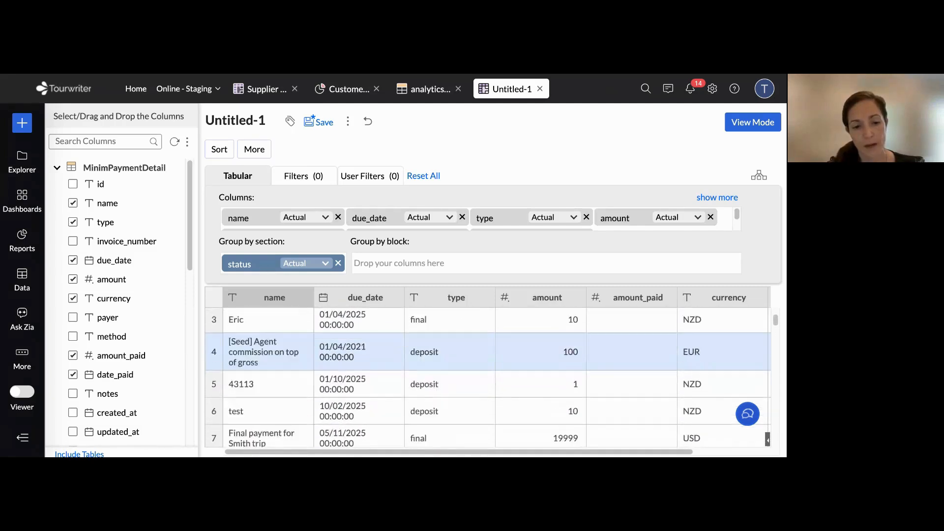
scroll(327, 356, down, 12)
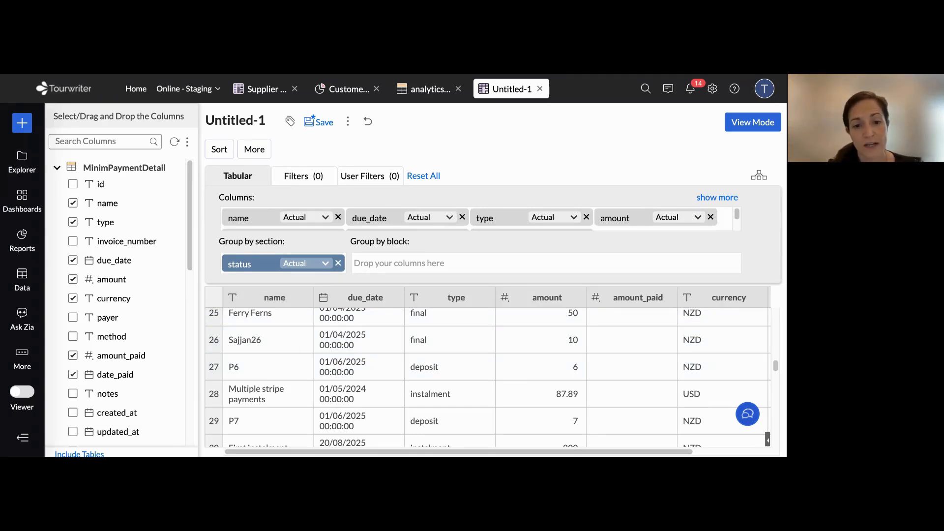
Open the report's user filters and search the available columns for "due date" and "due_"
click(364, 176)
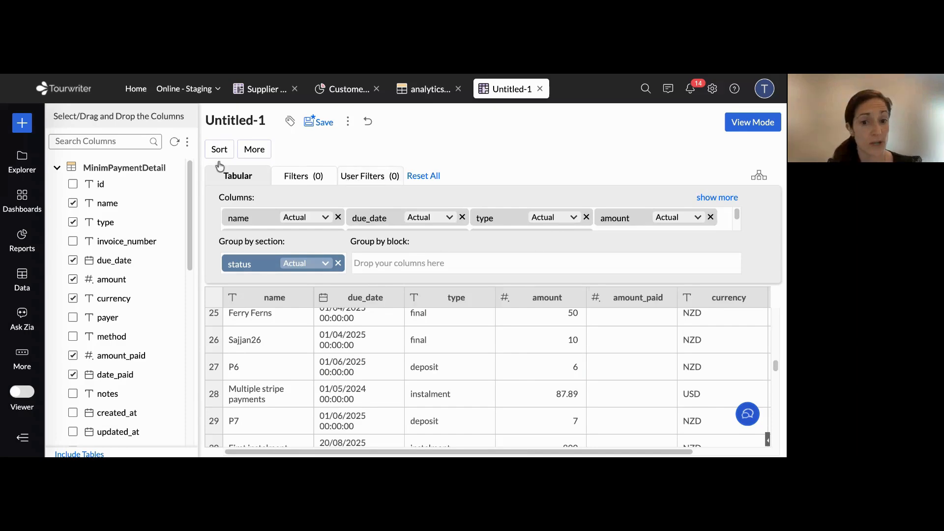
click(145, 142)
text(due date)
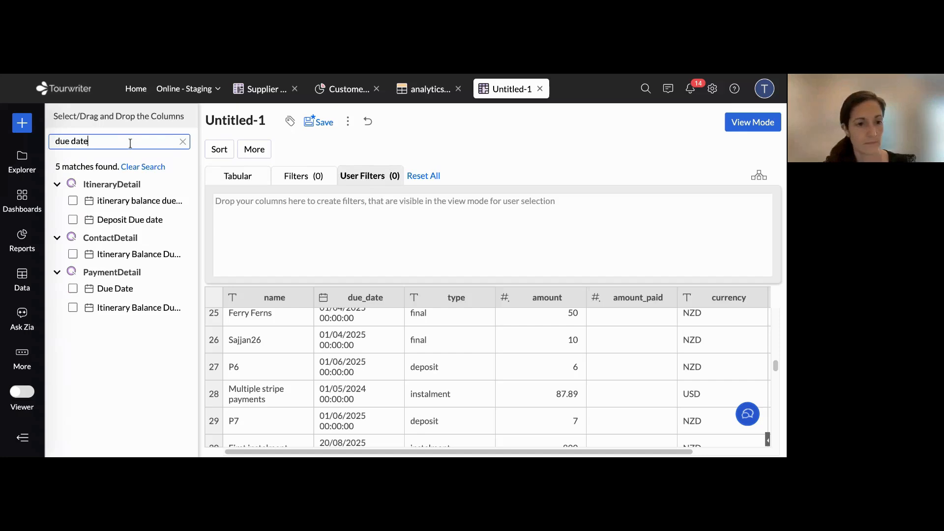
mouse_move(125, 223)
mouse_down()
mouse_move(266, 224)
mouse_move(131, 211)
mouse_move(115, 220)
mouse_up()
click(57, 184)
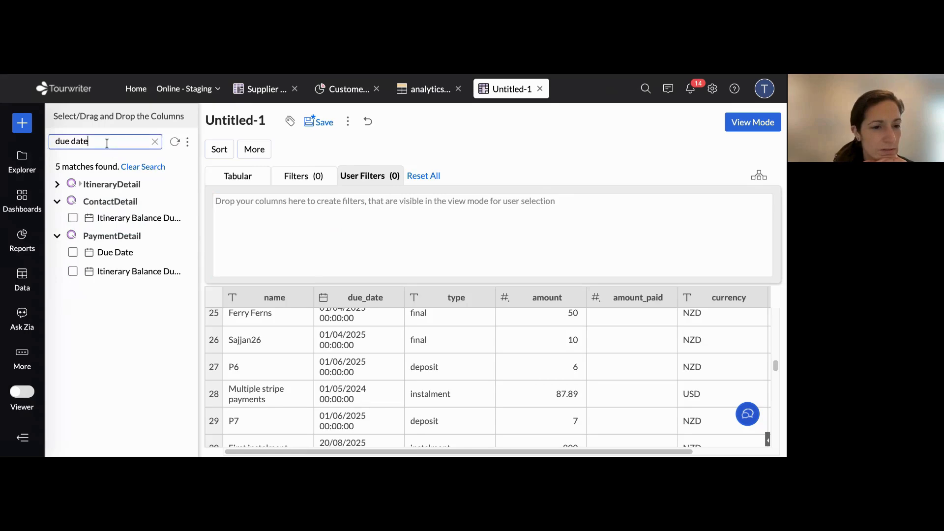
key(BackSpace)
key(BackSpace)
key(BackSpace)
key(BackSpace)
key(BackSpace)
text(_)
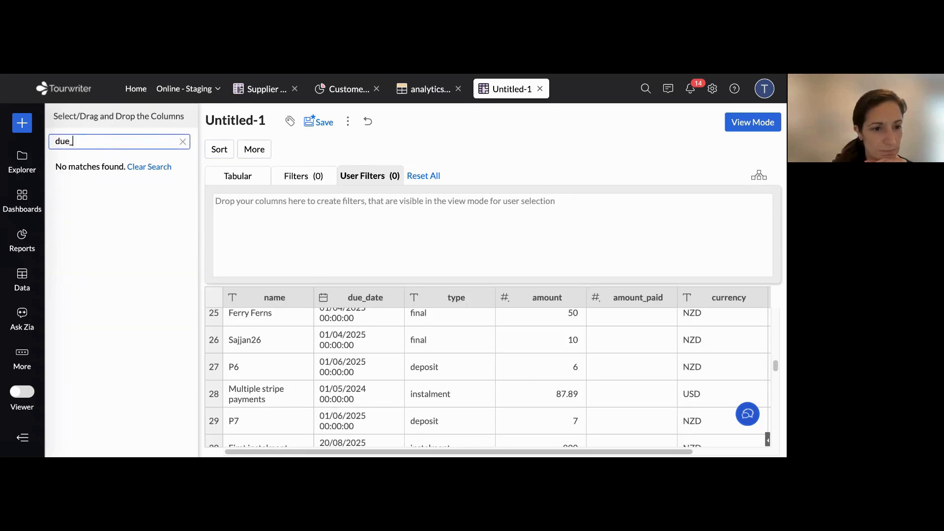
Add MinimPaymentDetail's due_date column as a user filter and regenerate the tabular
drag(106, 203, 344, 220)
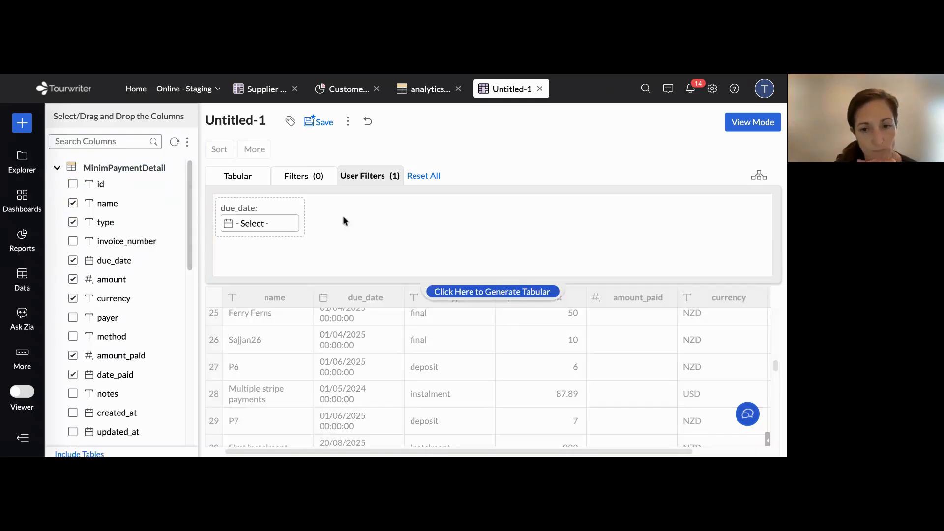
click(501, 294)
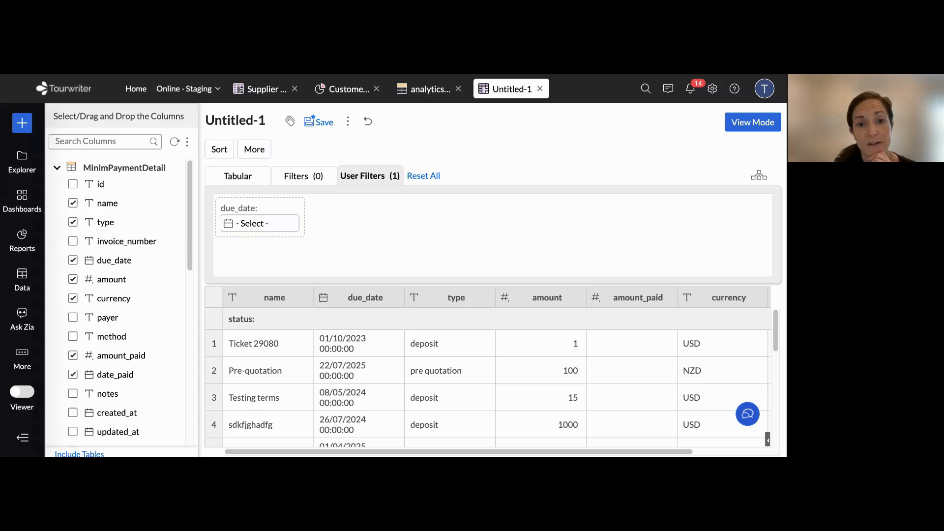
Save the report under the name "Incoming Payments Report" in the preselected folder
click(319, 122)
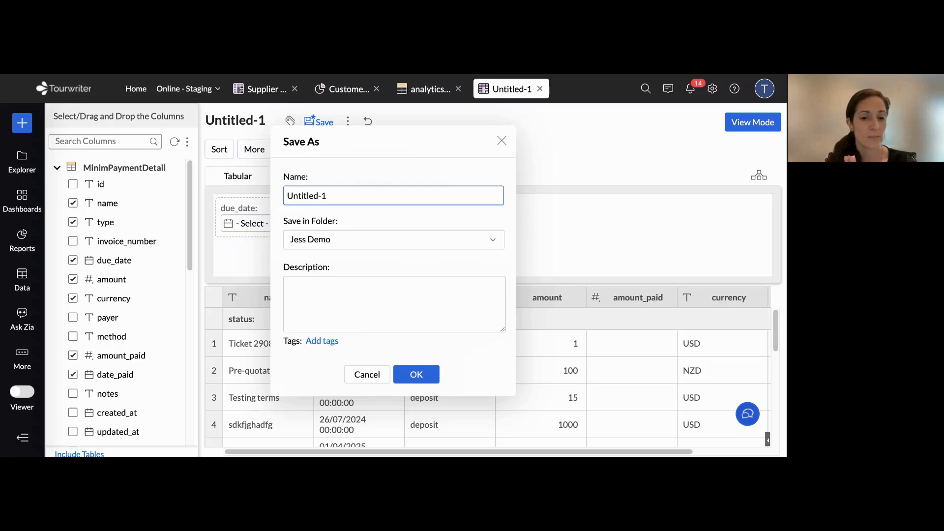
triple_click(361, 193)
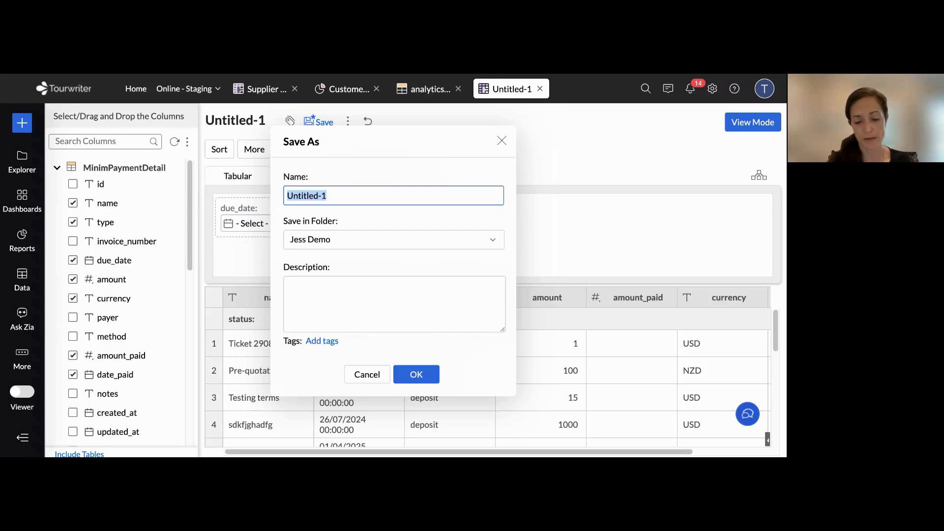
text(Incoming Payment)
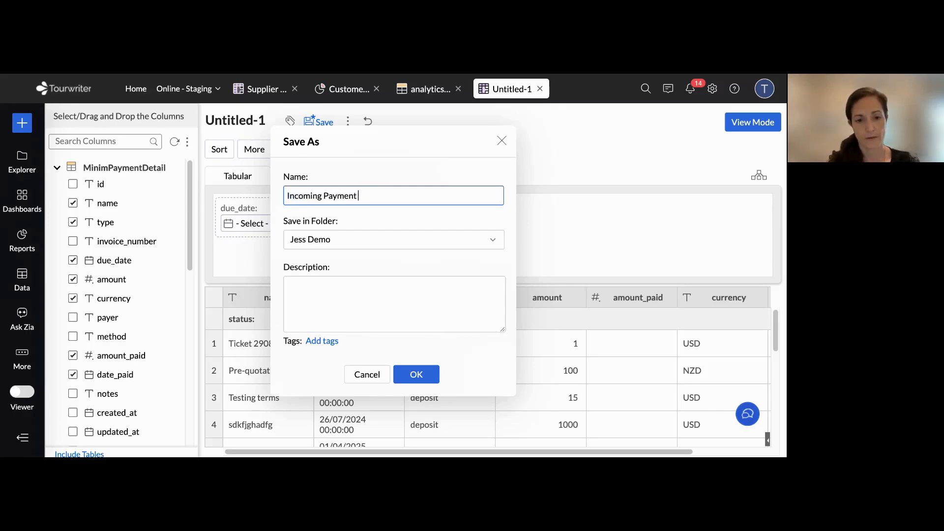
text(s Report)
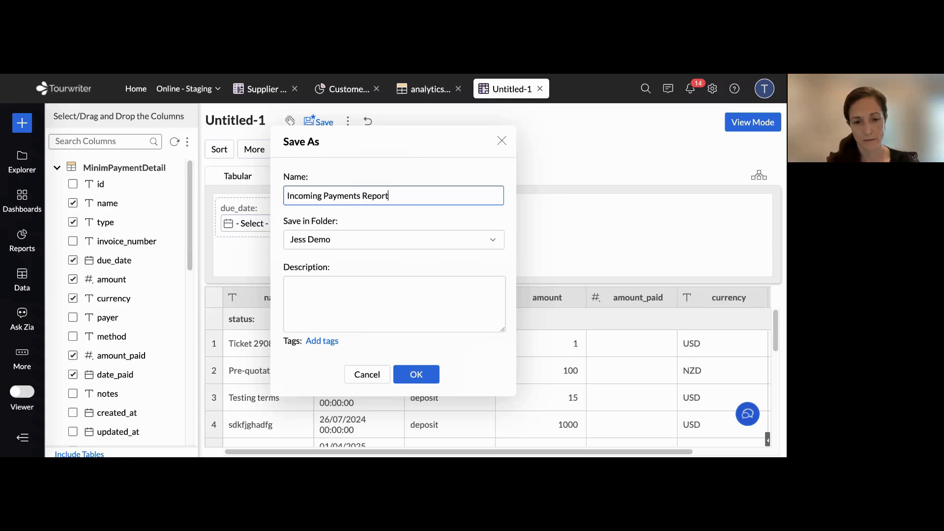
click(418, 376)
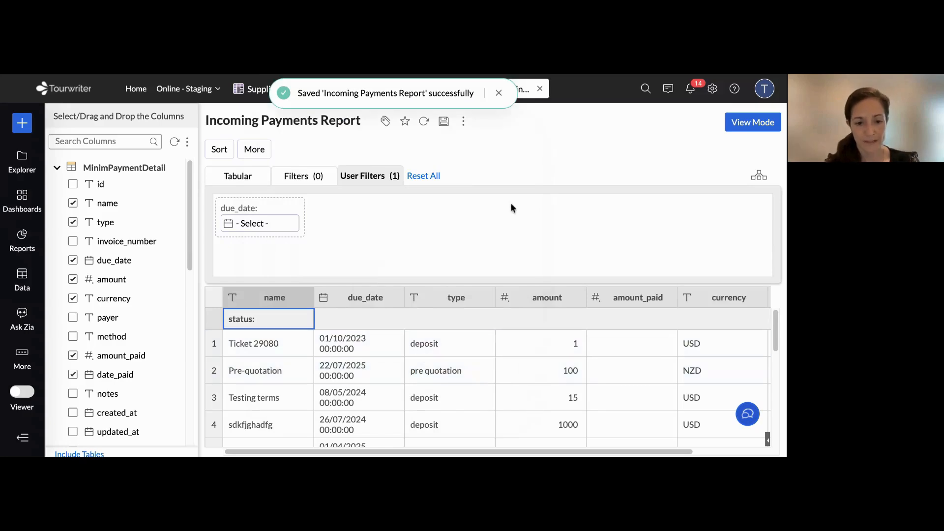
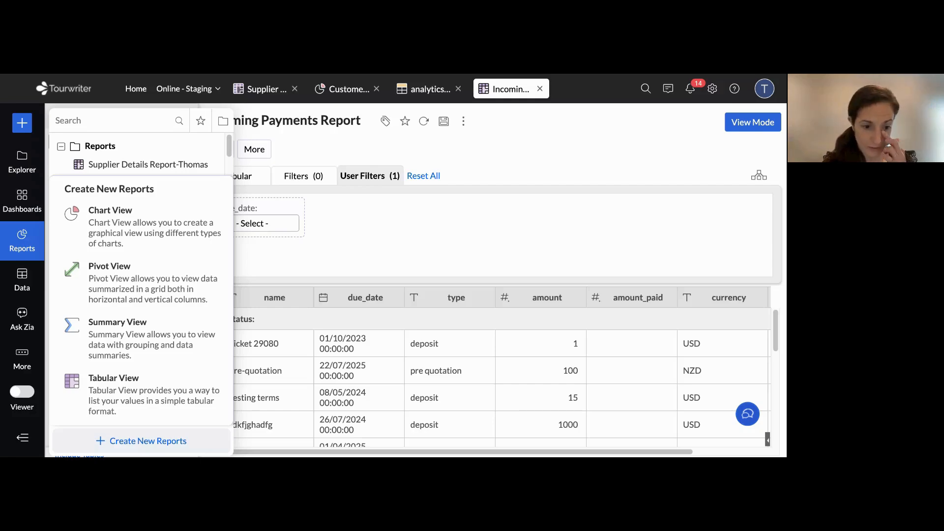
Create a new tabular report based on the SupplierPaymentDetail table, consulting the Data Tables sheet of the Zoho Cheat Sheet
click(104, 384)
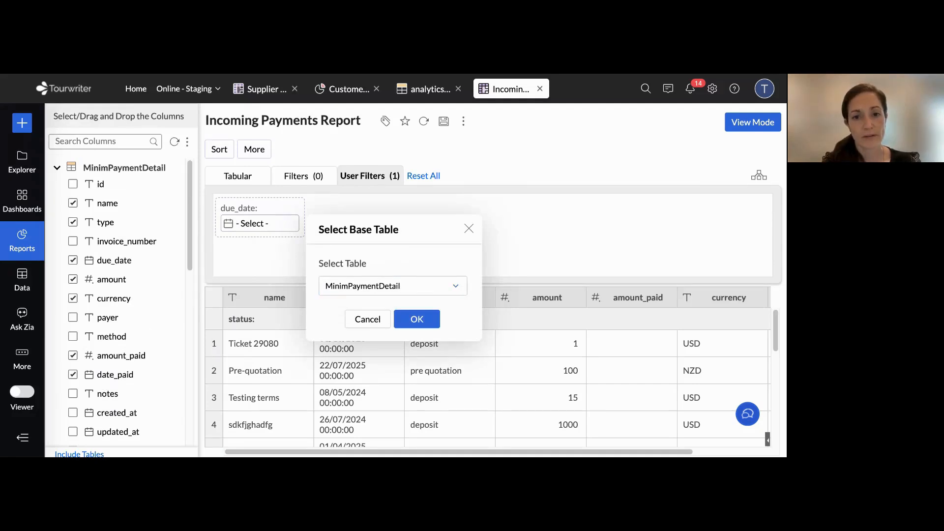
key(ctrl+Tab)
scroll(490, 280, down, 1)
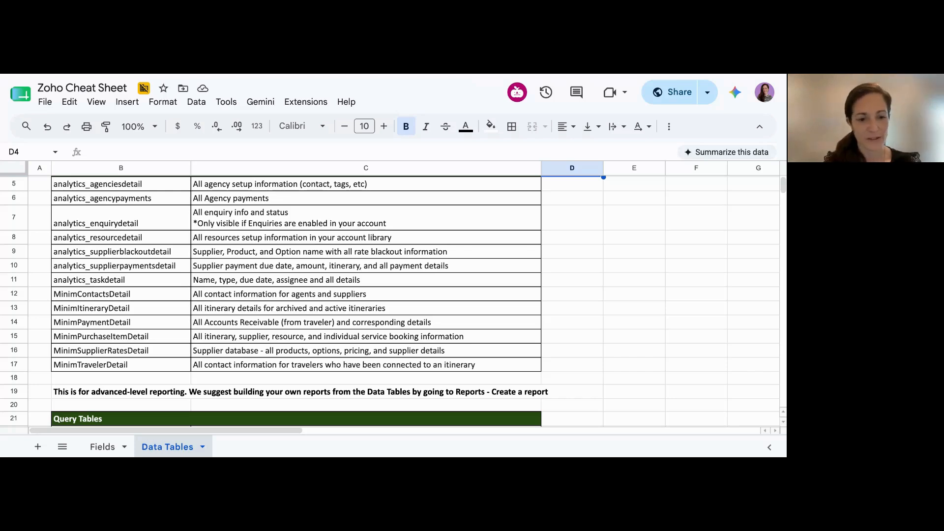
click(135, 269)
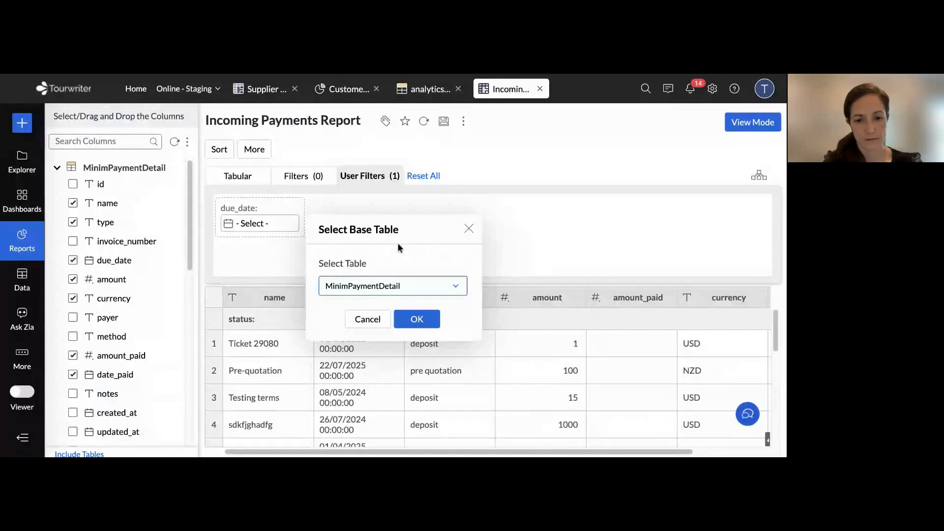
click(394, 285)
text(supplier)
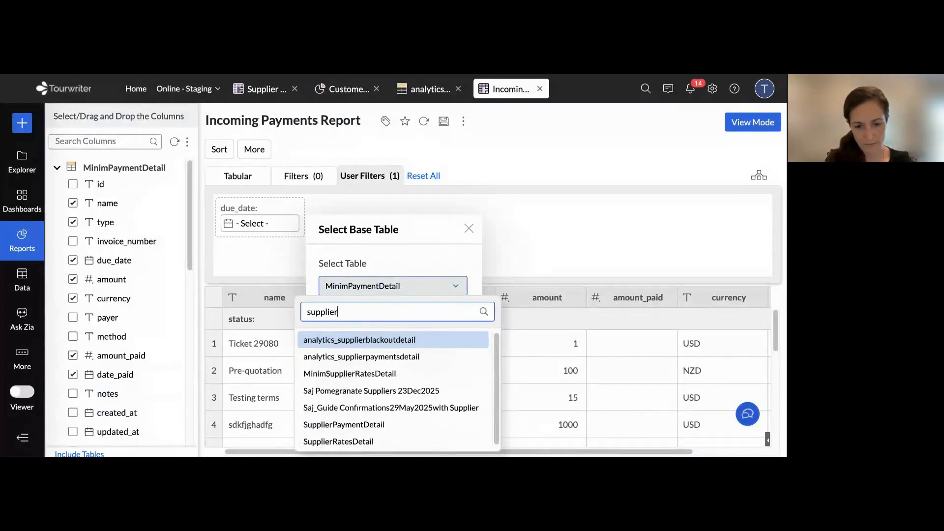
click(350, 430)
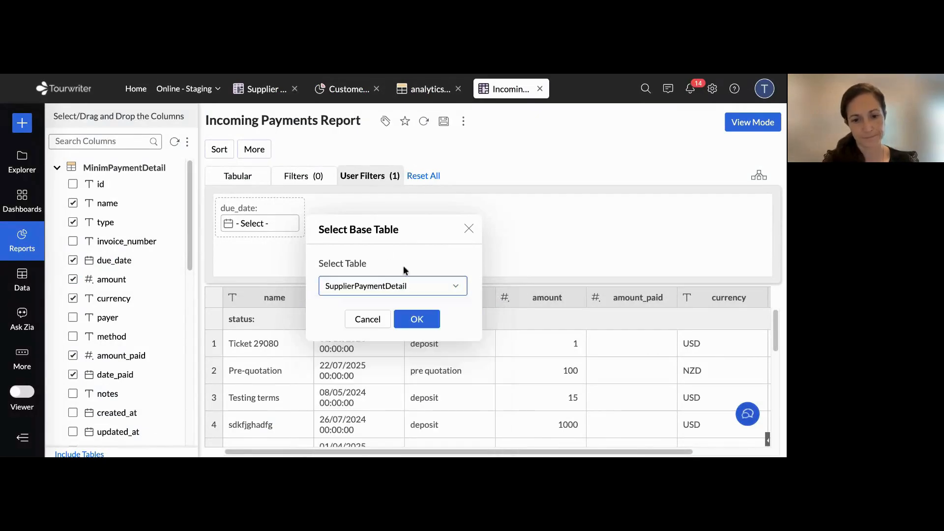
click(417, 320)
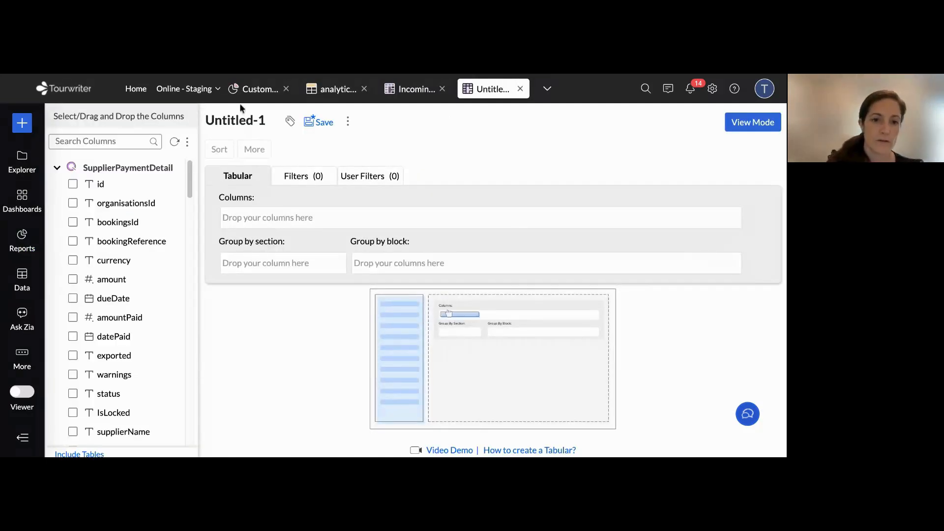
Rename the untitled report as "Supplier Payments Due"
click(262, 123)
key(ctrl+a)
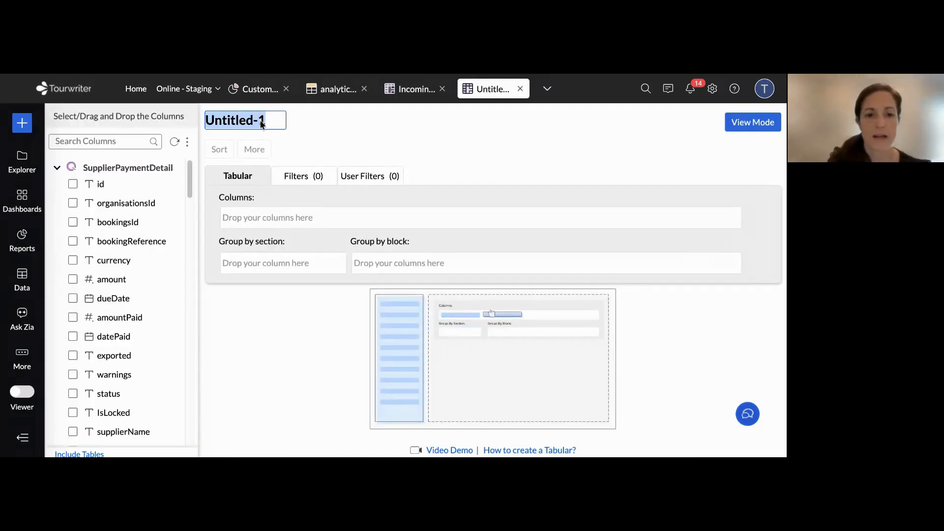
text(Supplu)
key(BackSpace)
text(ier Payment D)
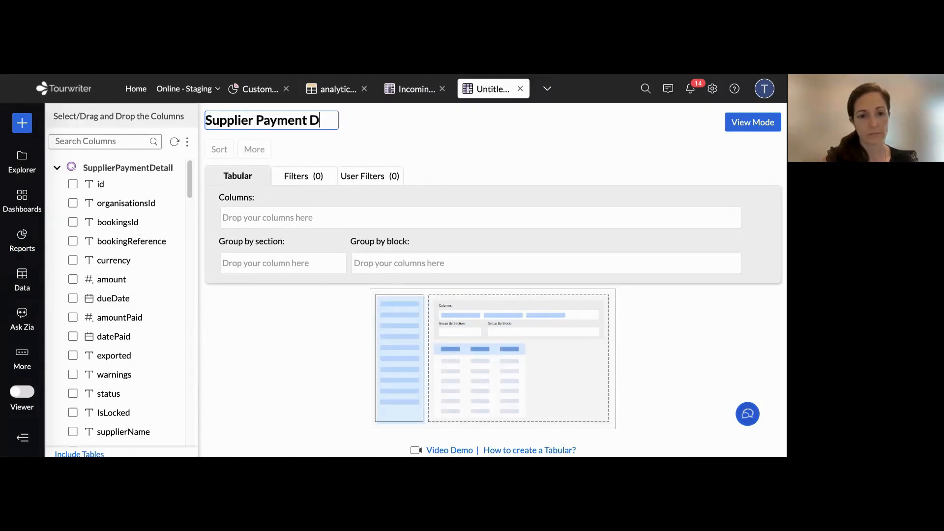
key(BackSpace)
text(s Due)
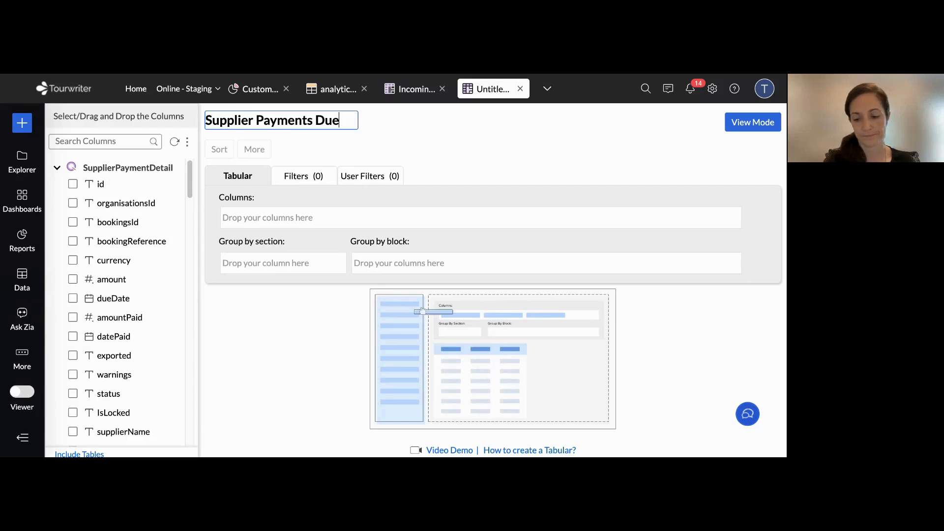
key(Return)
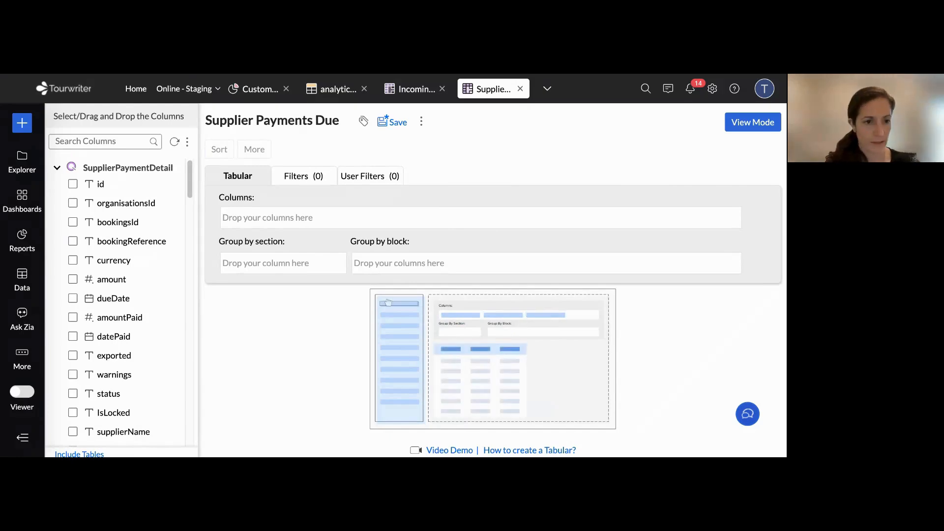
Find the Supplier Name and status fields of SupplierPaymentDetail and add them as report columns
click(100, 142)
text(supplier n)
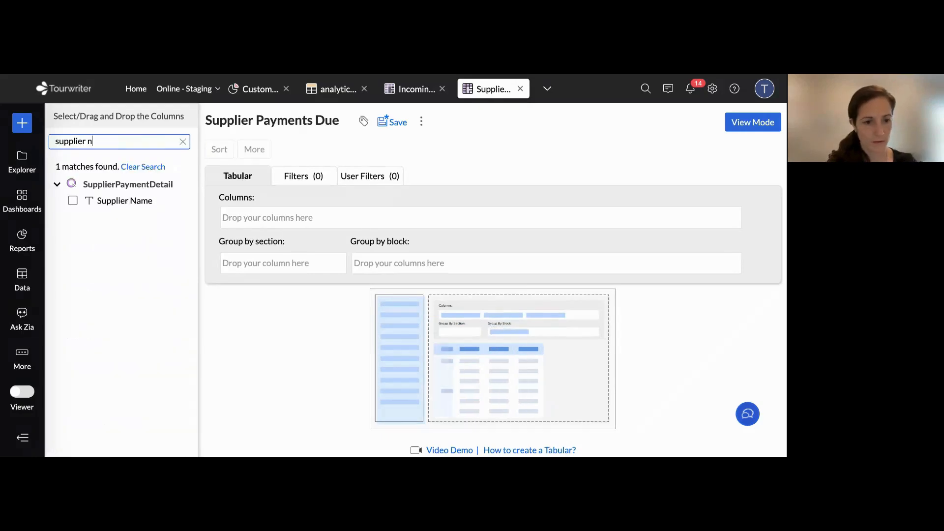
drag(138, 202, 294, 216)
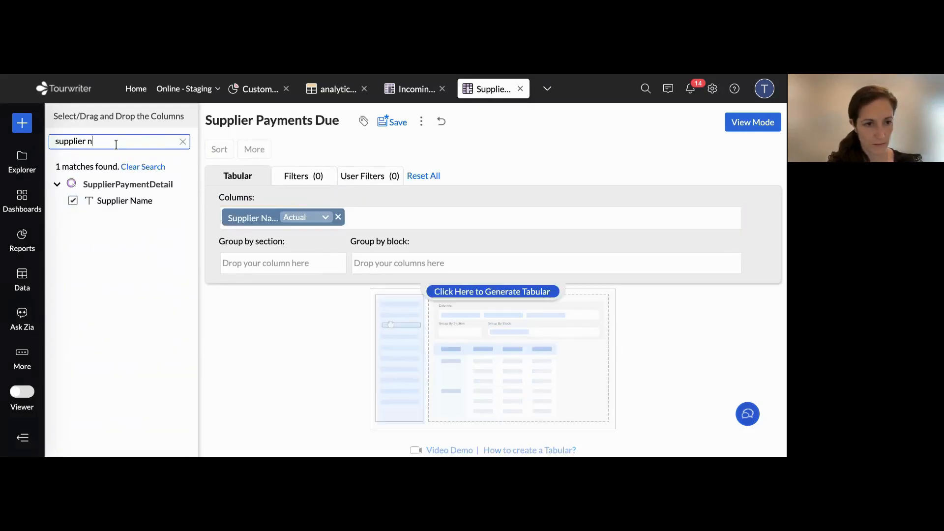
triple_click(116, 144)
text(status)
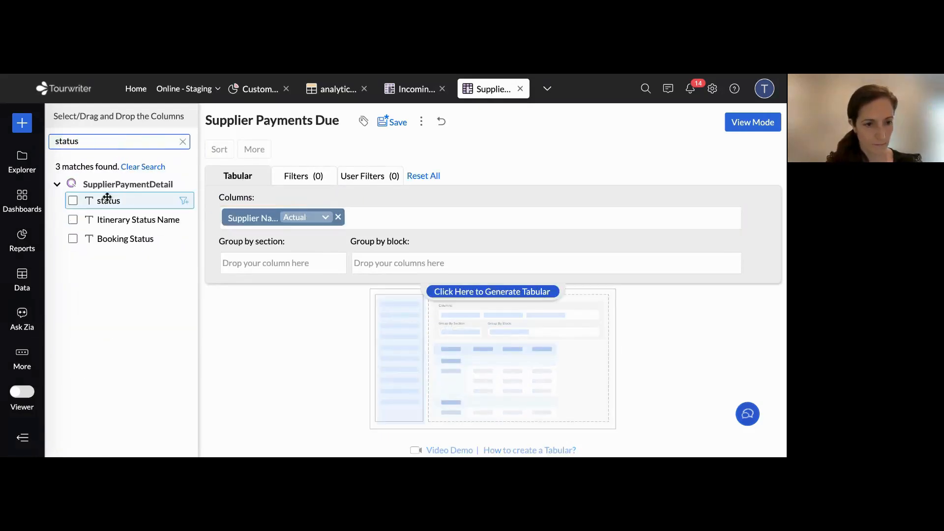
drag(106, 199, 391, 210)
Find the amount and amountPaid fields and add them as columns after status
triple_click(103, 142)
text(amount)
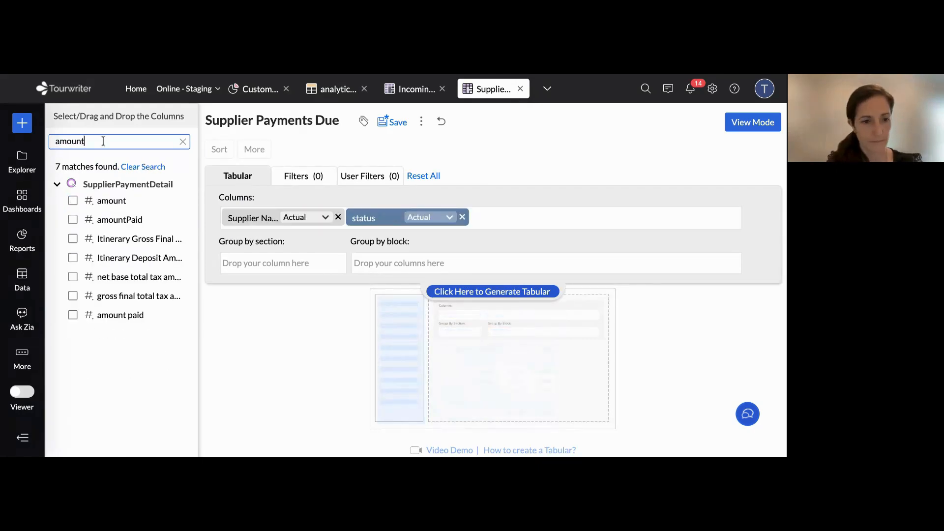
drag(107, 202, 514, 211)
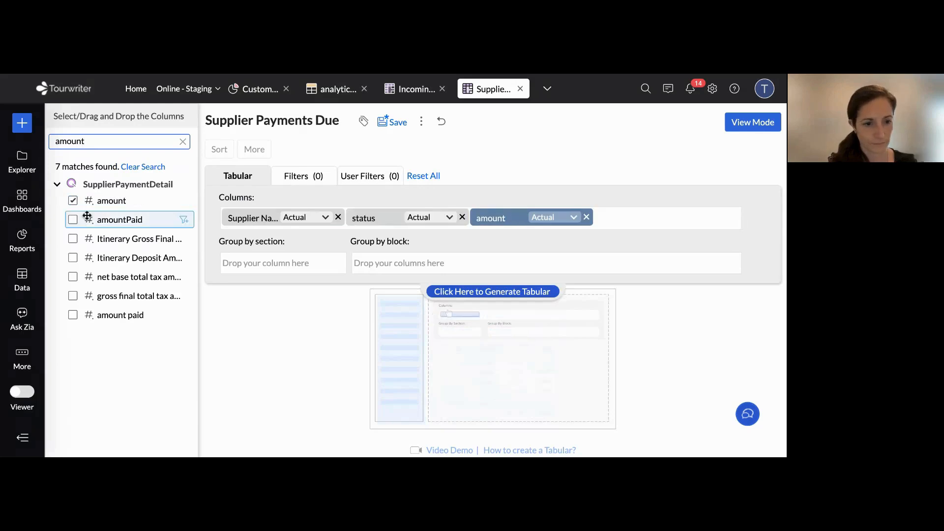
drag(101, 217, 609, 219)
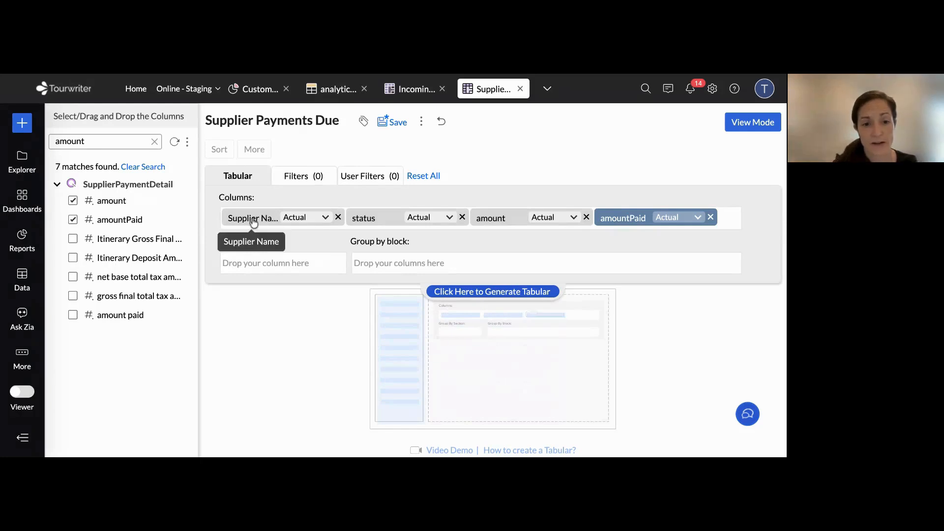
Make Supplier Name the section grouping instead of a column and review the generated supplier sections
drag(251, 219, 253, 262)
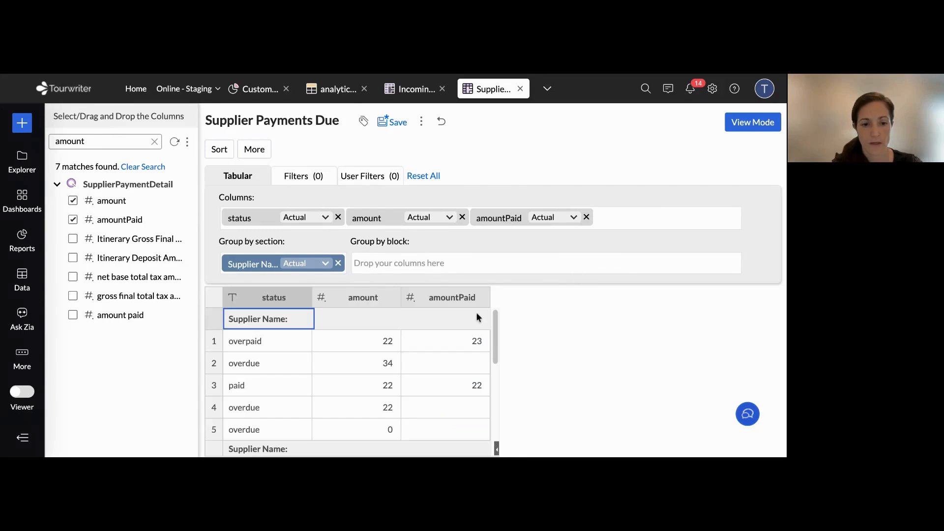
scroll(288, 427, down, 3)
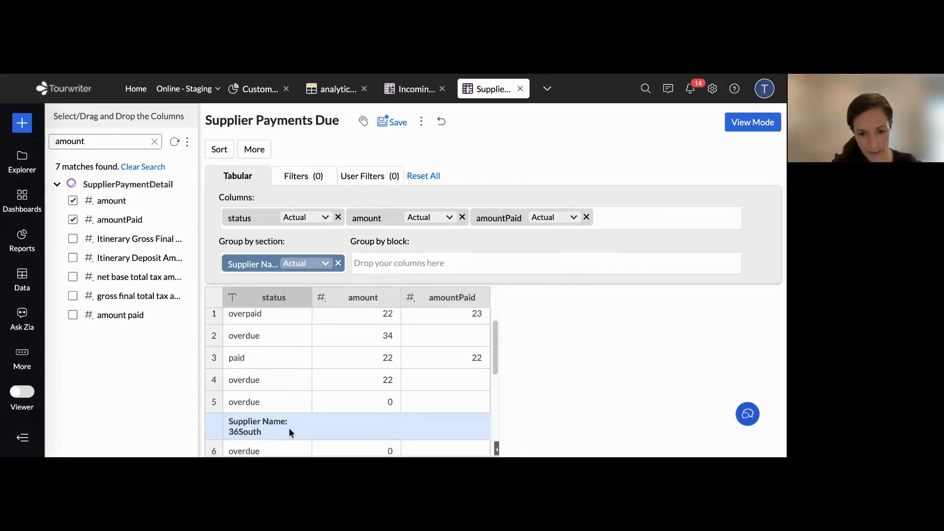
scroll(285, 358, down, 5)
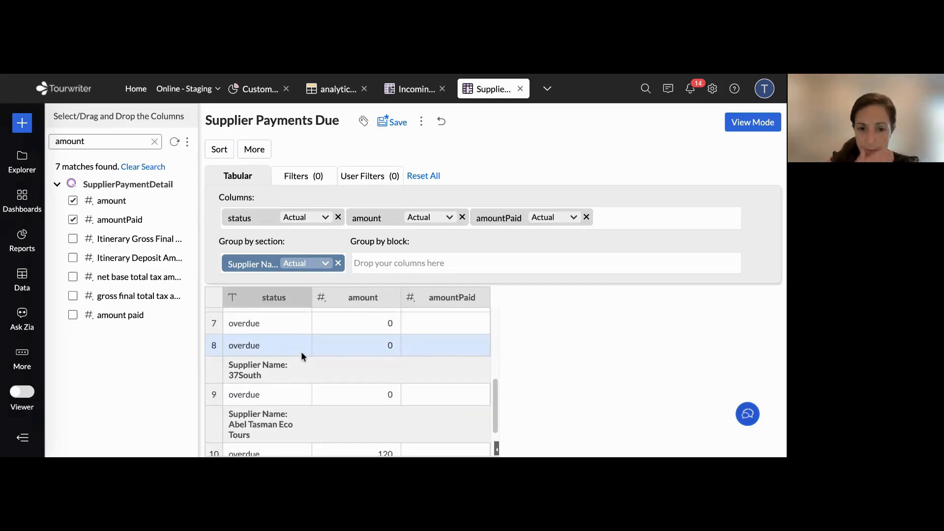
scroll(346, 362, up, 7)
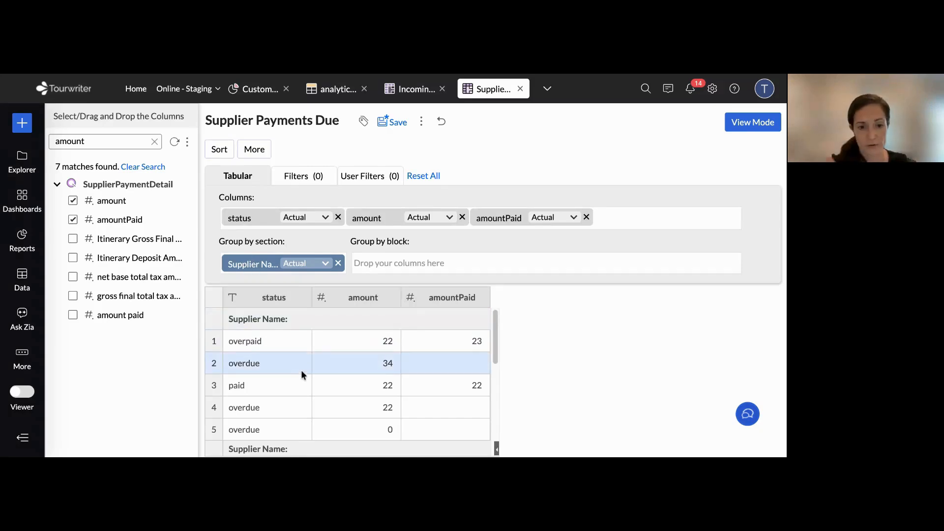
Make status a block grouping within each supplier section instead of a column and regenerate the tabular
click(238, 217)
drag(238, 217, 384, 263)
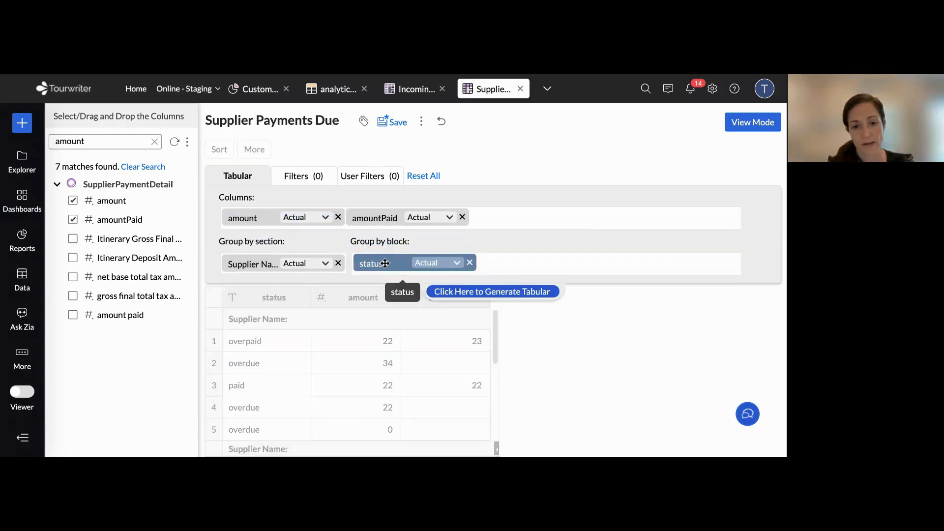
click(500, 295)
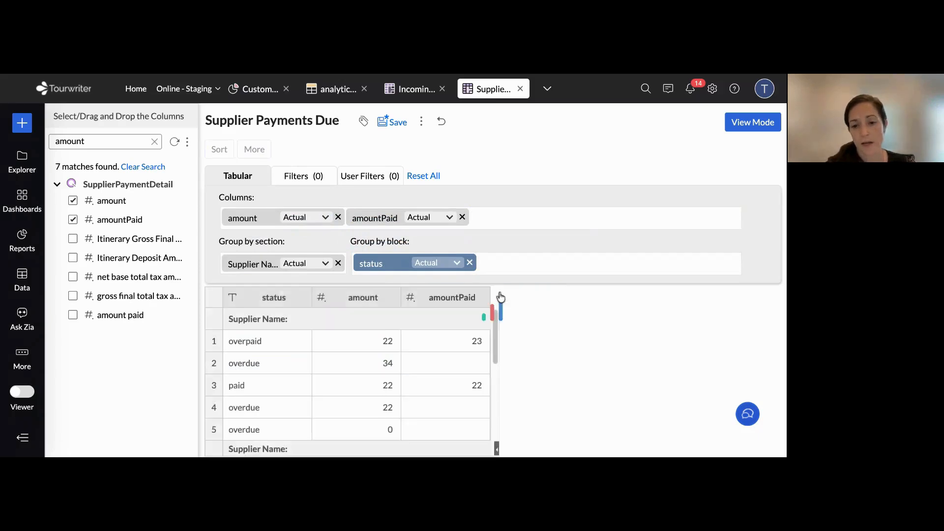
scroll(484, 426, down, 3)
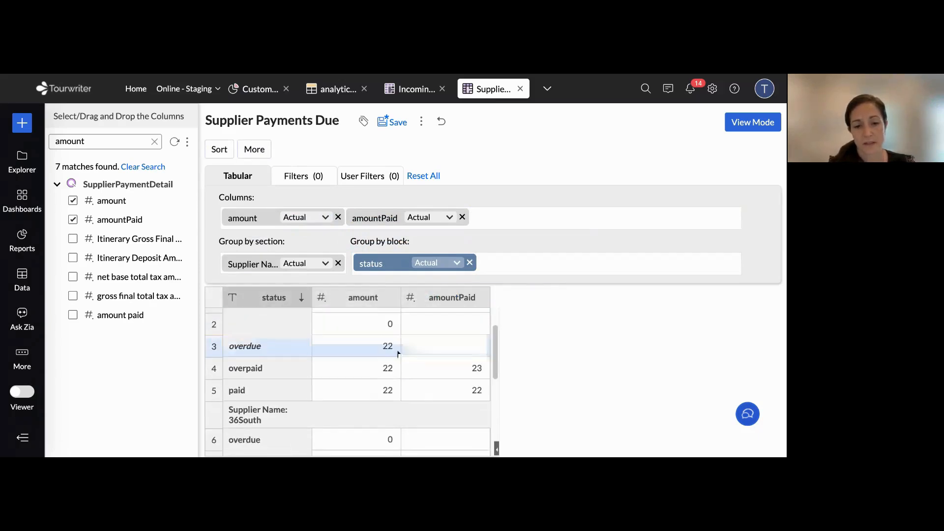
scroll(396, 352, up, 3)
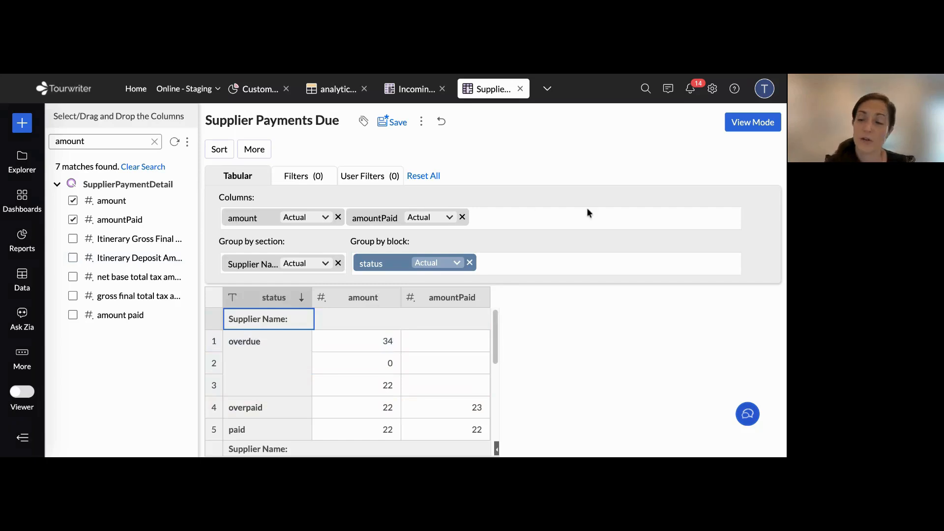
Show the report in view mode and examine the payment statuses, amounts and paid amounts listed under each supplier
click(742, 125)
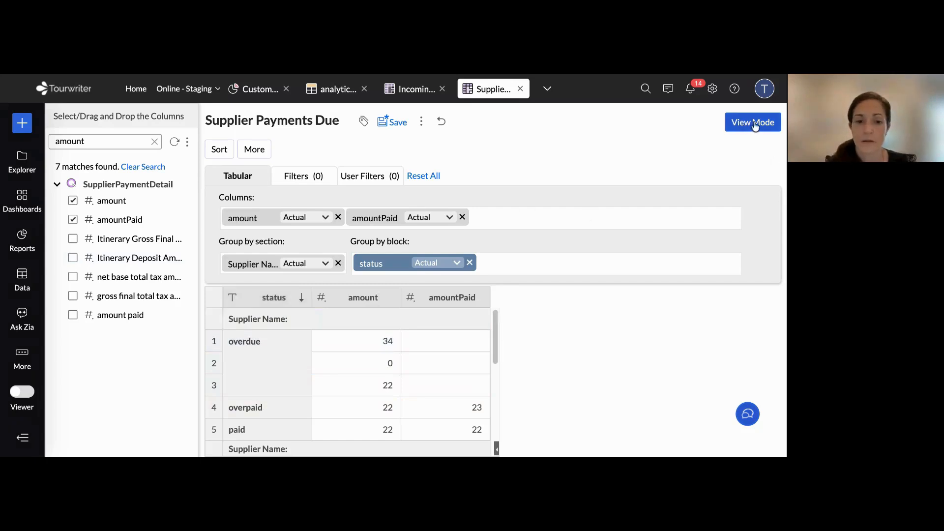
scroll(291, 238, down, 2)
scroll(291, 236, down, 5)
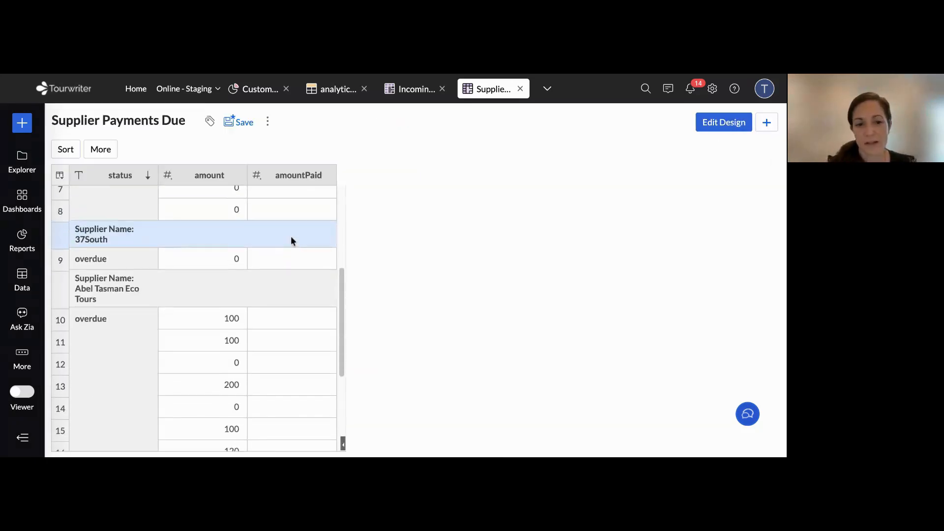
scroll(290, 236, down, 5)
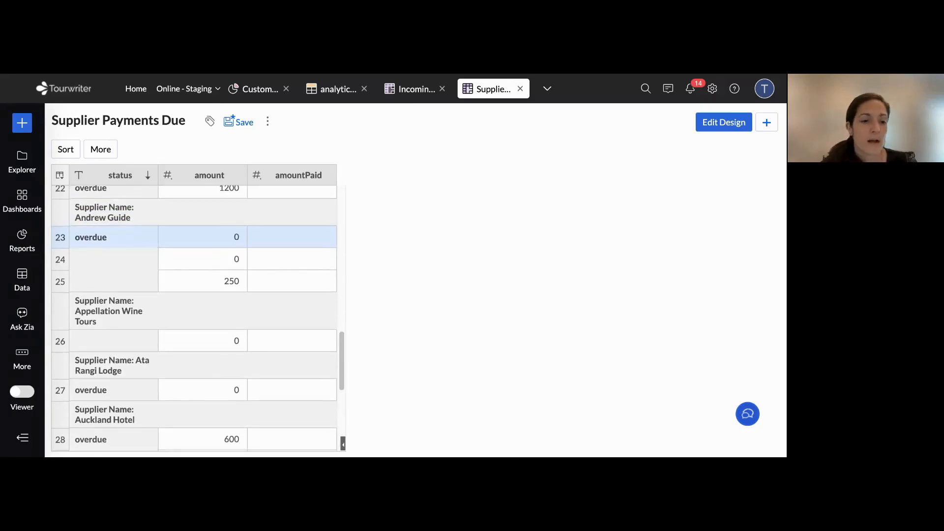
scroll(125, 288, down, 3)
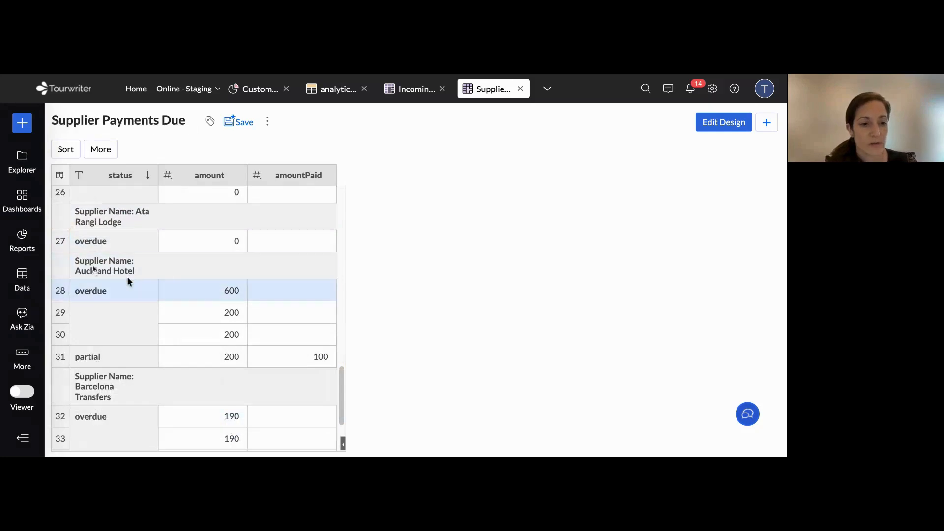
scroll(126, 278, down, 1)
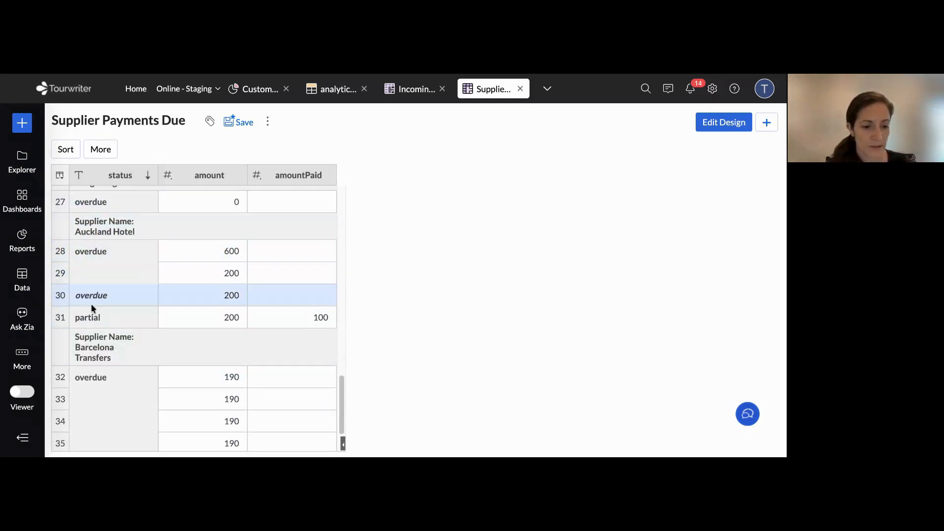
scroll(213, 303, down, 1)
scroll(214, 307, down, 10)
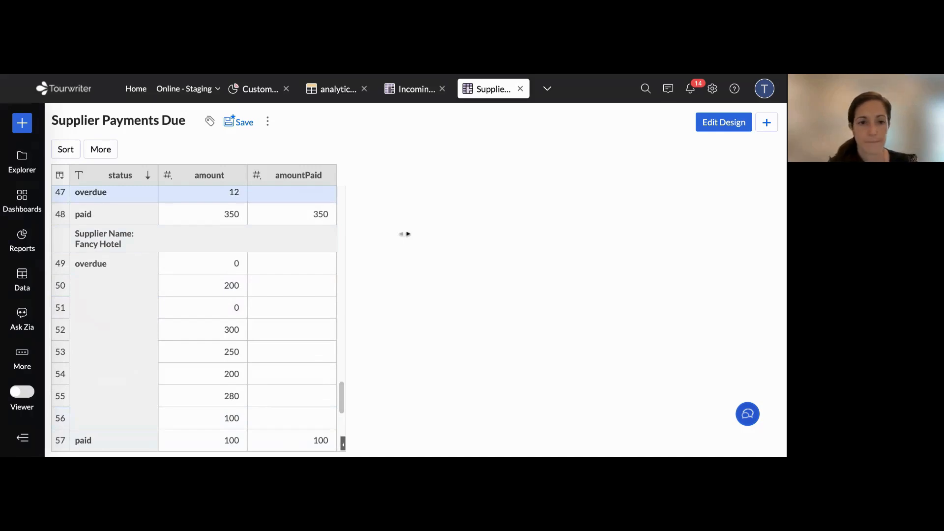
Save the report under the name "Supplier Payments Due" in the preselected folder and dismiss the notification
click(239, 122)
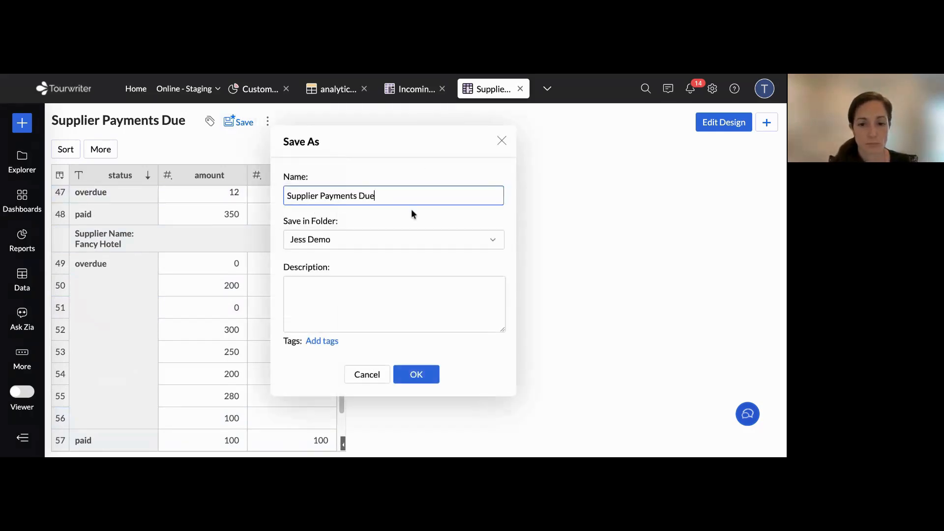
click(416, 375)
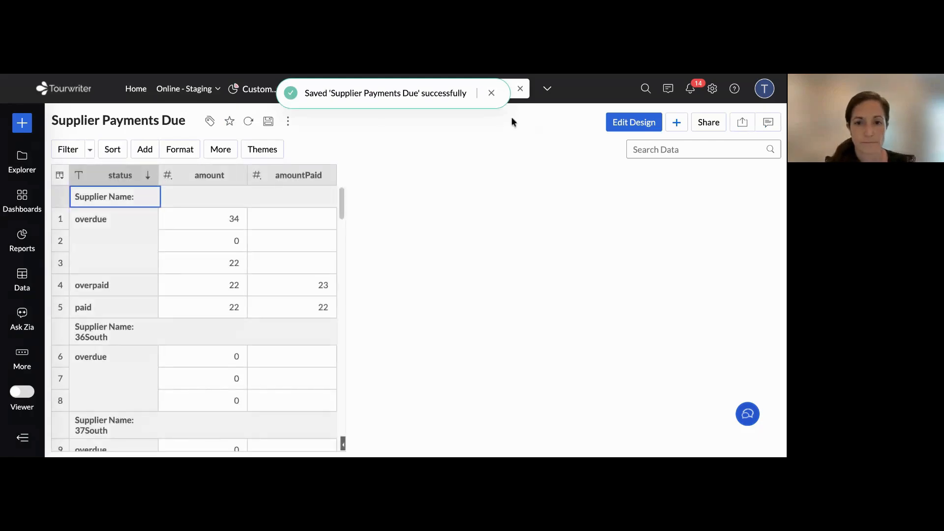
click(491, 93)
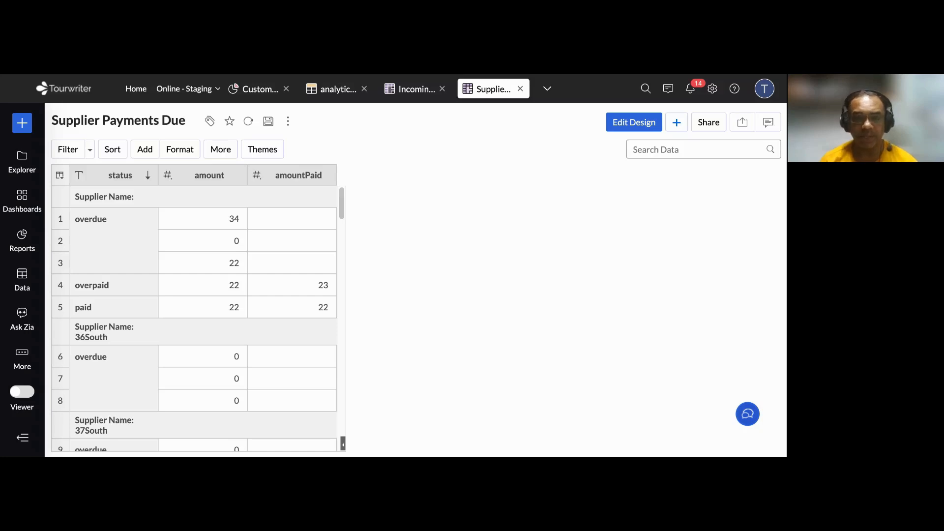
Add the currency field as a column after amountPaid in the Supplier Payments Due design and regenerate the tabular
click(626, 124)
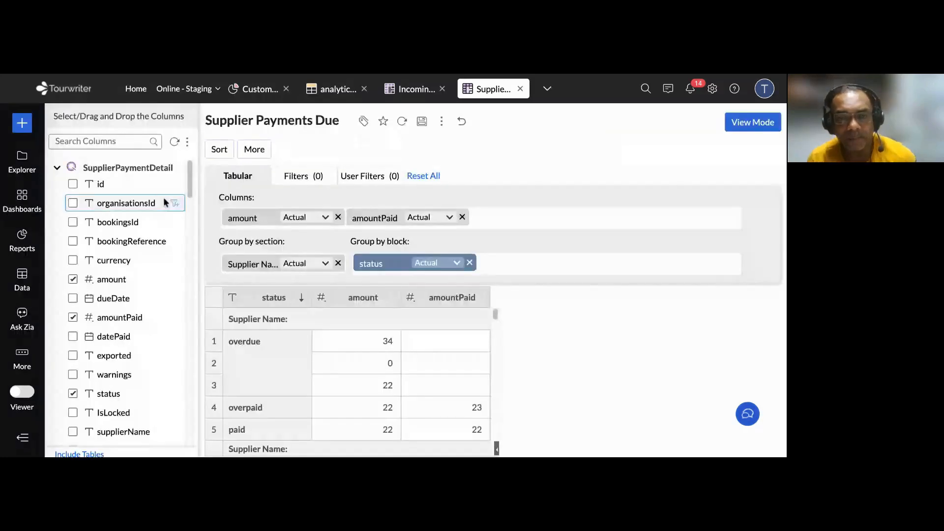
click(120, 148)
text(curr)
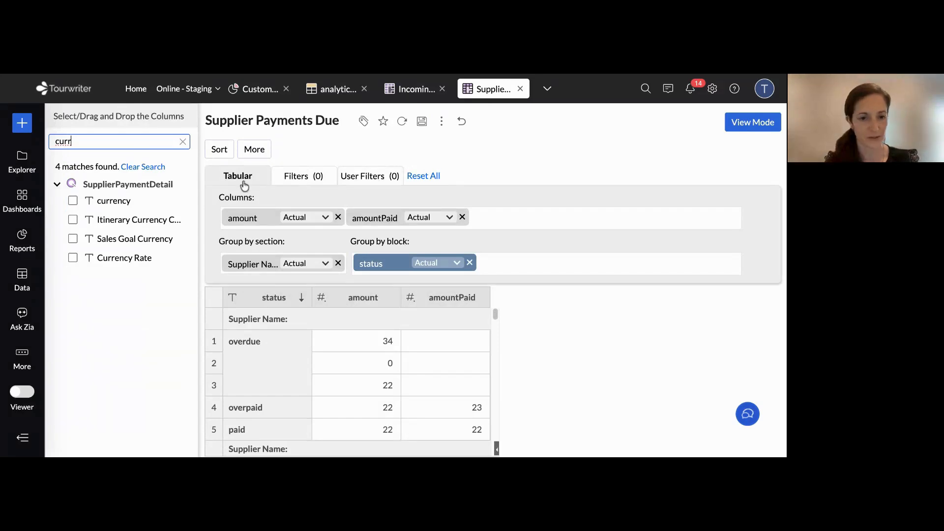
drag(102, 201, 580, 223)
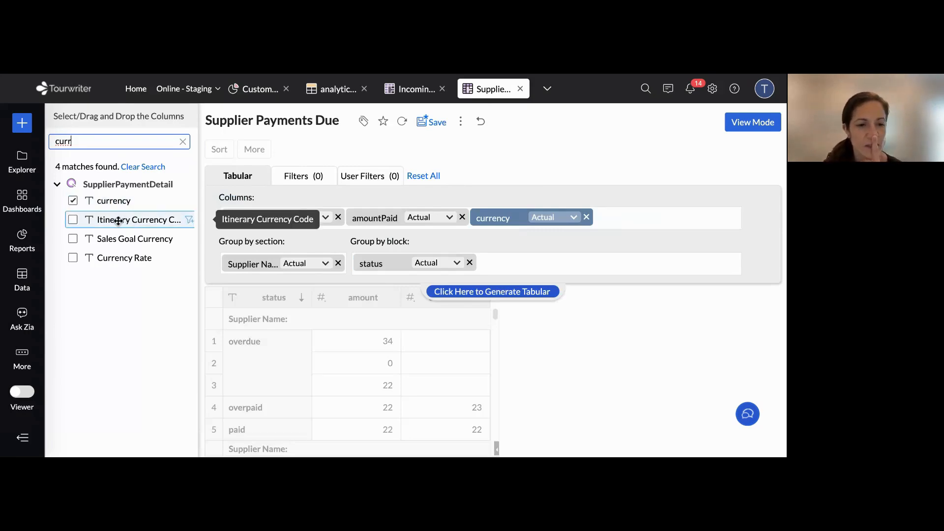
click(688, 223)
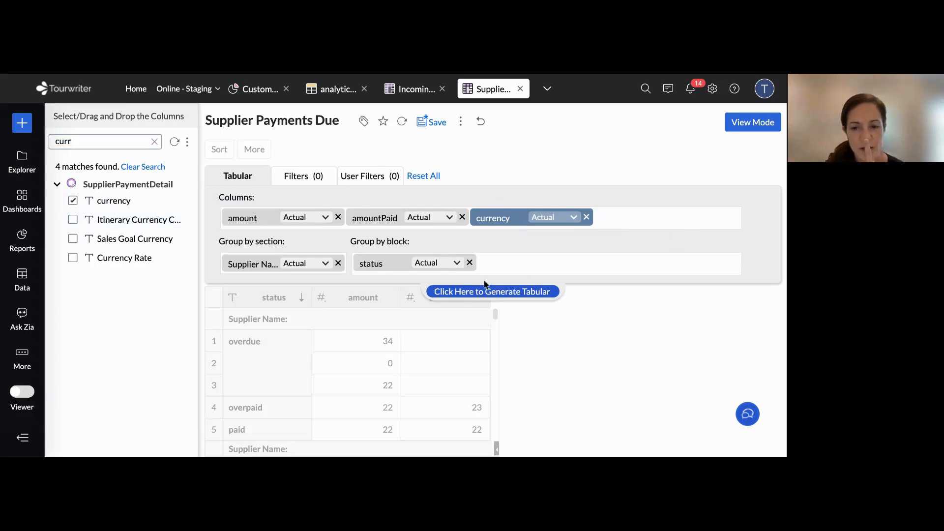
click(486, 291)
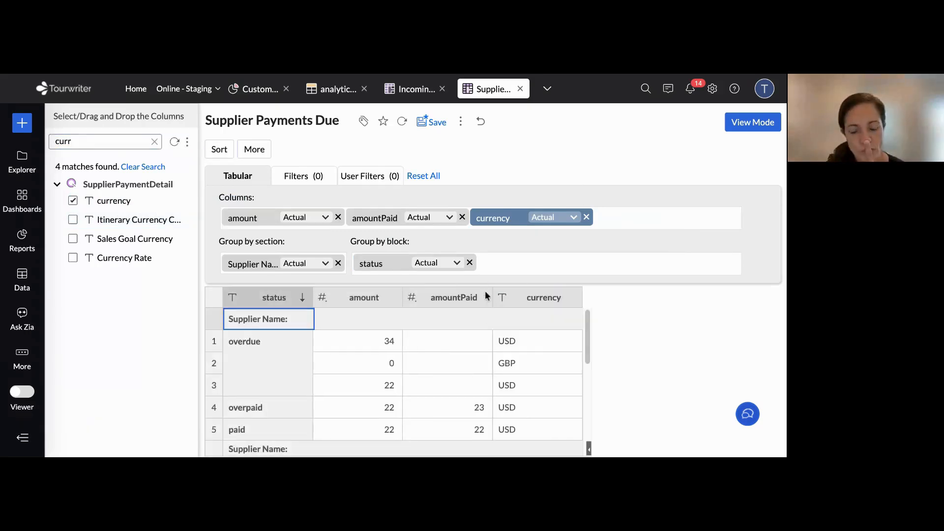
Examine the currency listed for each payment across the supplier sections, especially the overdue rows under Abel Tasman Eco Tours
scroll(532, 340, down, 10)
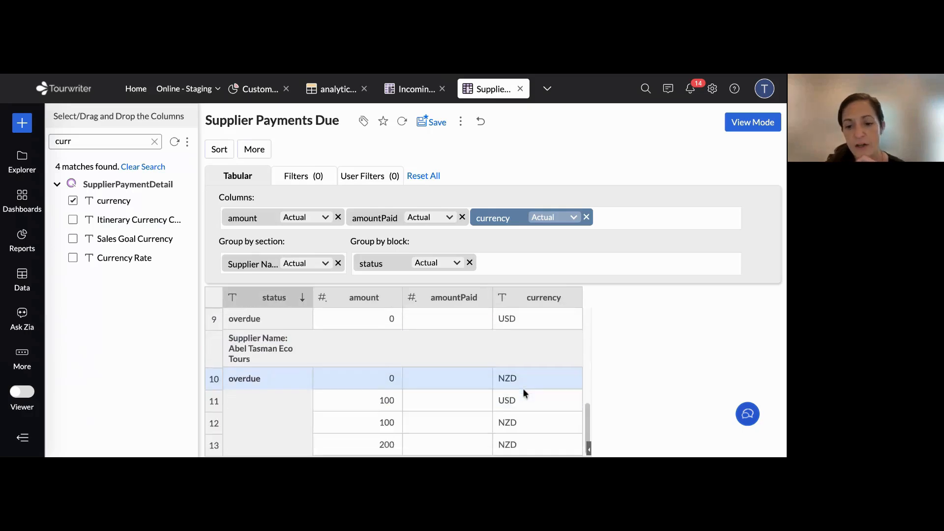
scroll(523, 388, down, 5)
scroll(394, 392, up, 8)
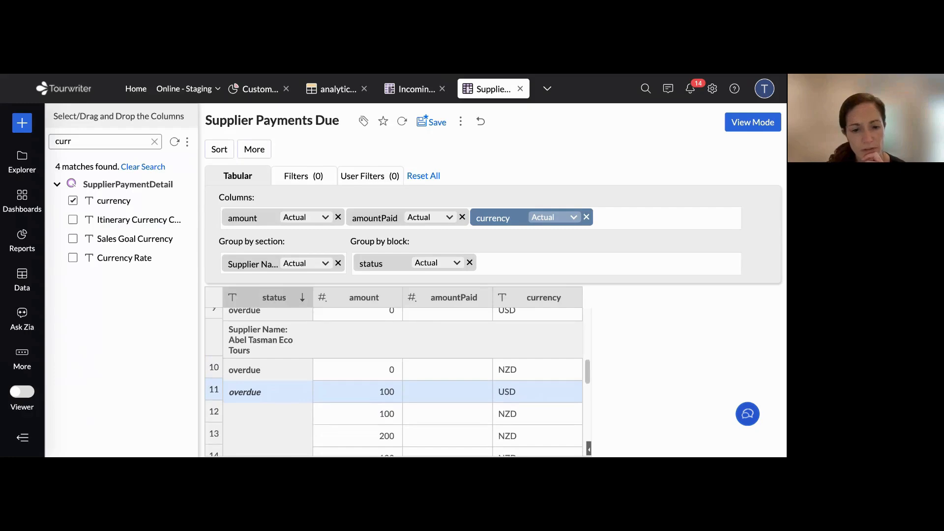
scroll(393, 391, down, 5)
scroll(492, 378, down, 2)
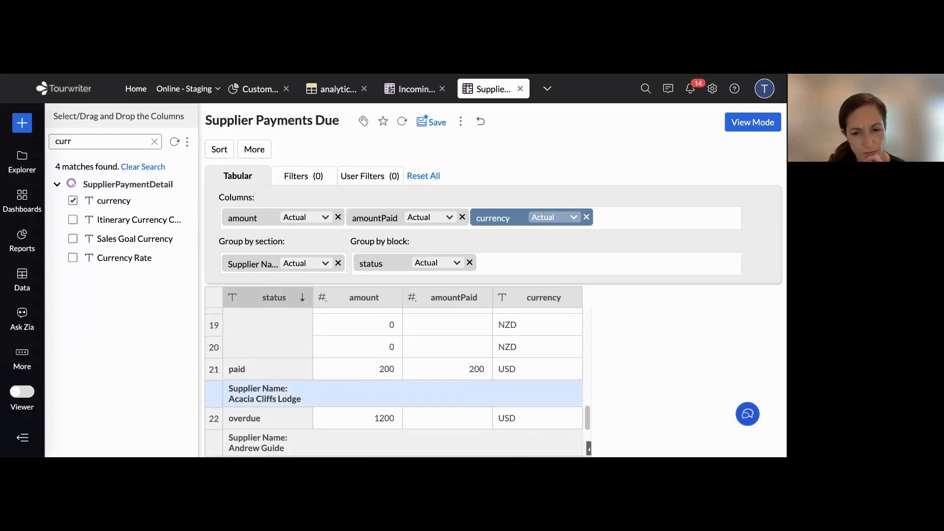
scroll(529, 375, up, 6)
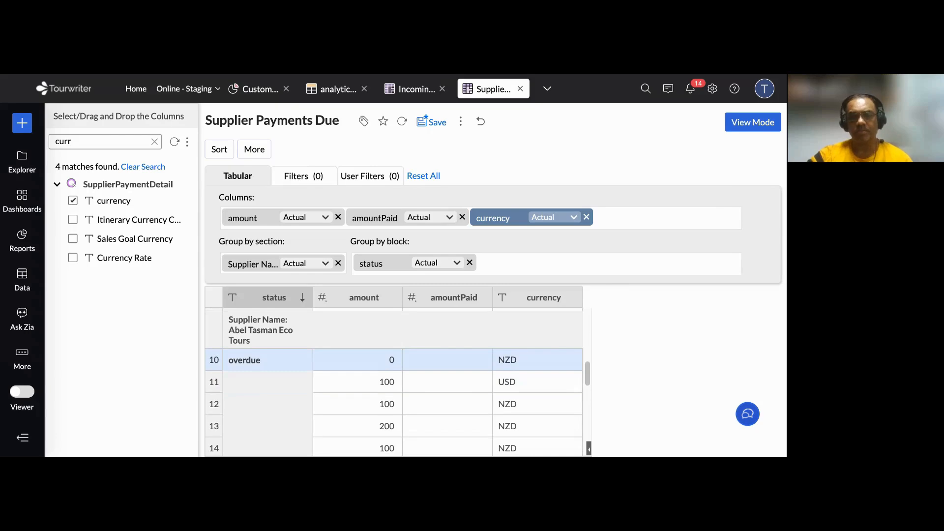
scroll(522, 332, up, 2)
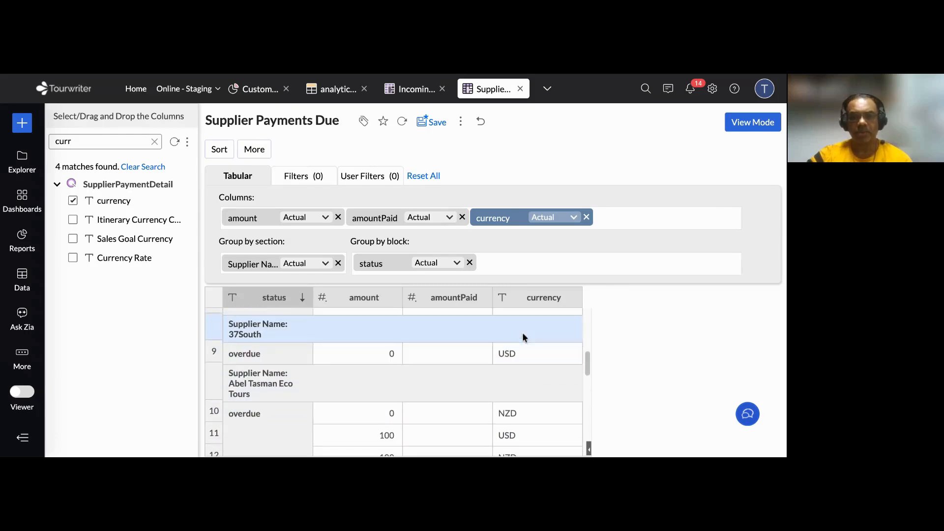
scroll(522, 333, down, 2)
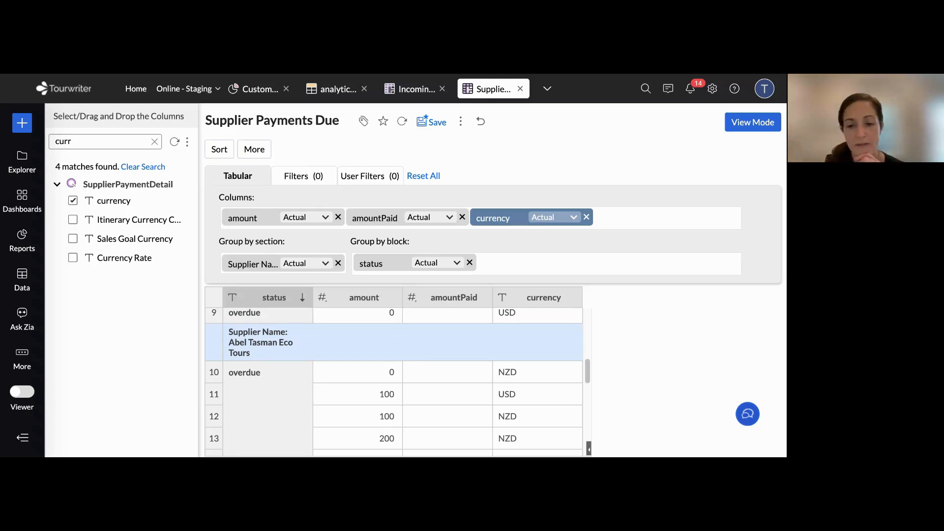
scroll(515, 367, down, 1)
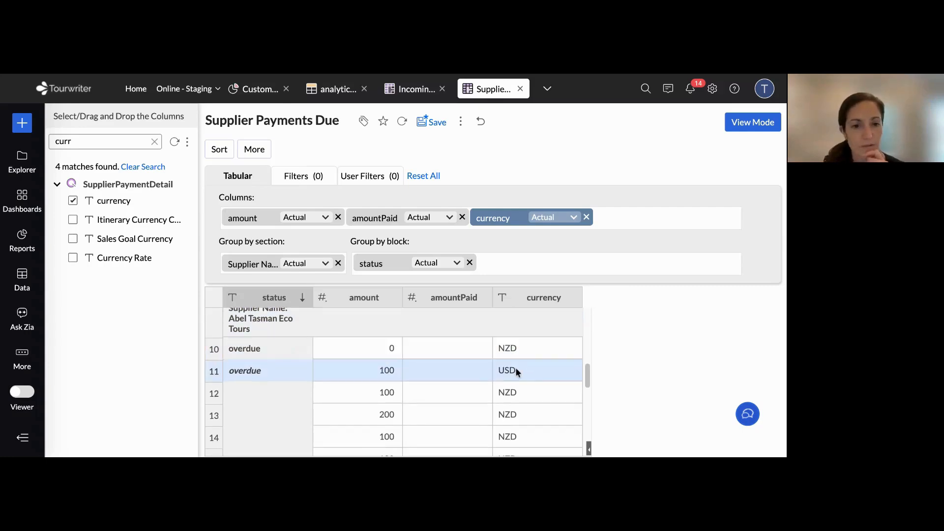
scroll(516, 367, up, 10)
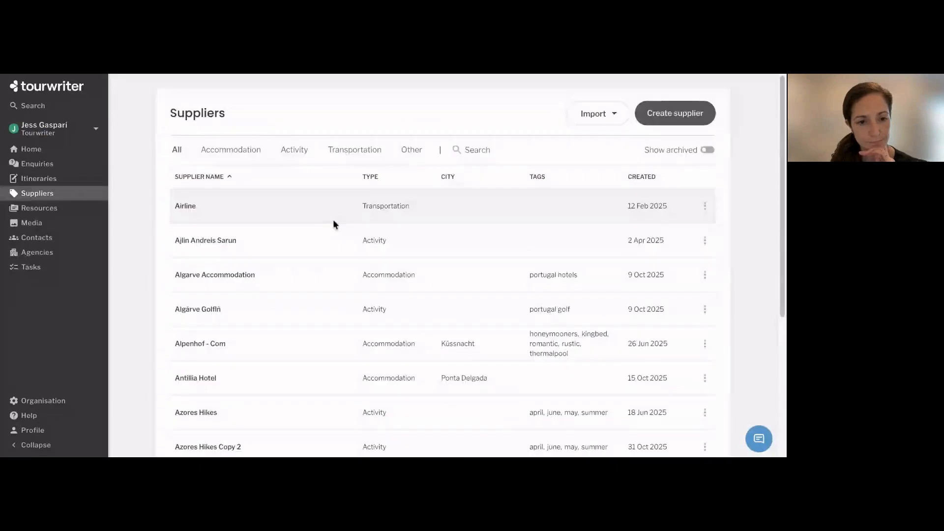
In Tourwriter, open the activity supplier created 2 Apr 2025 and set its pricing currency to USD
click(208, 241)
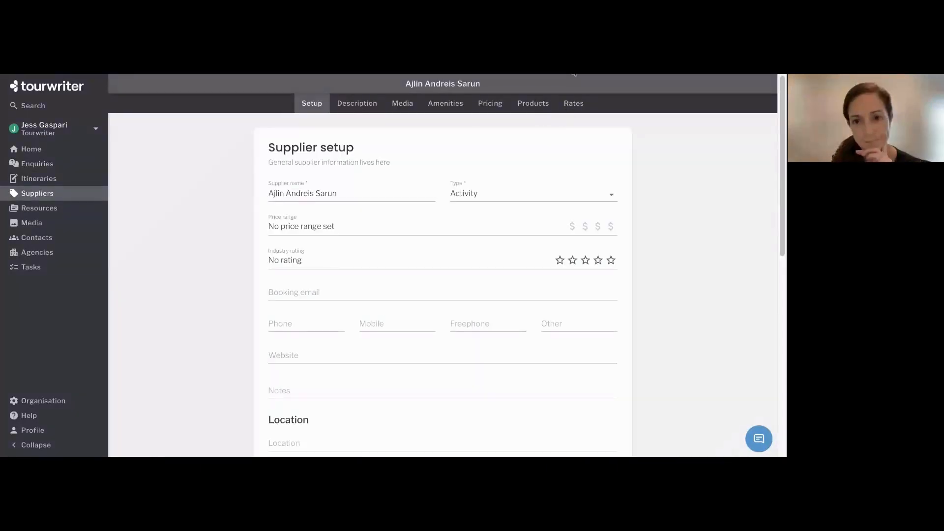
click(491, 106)
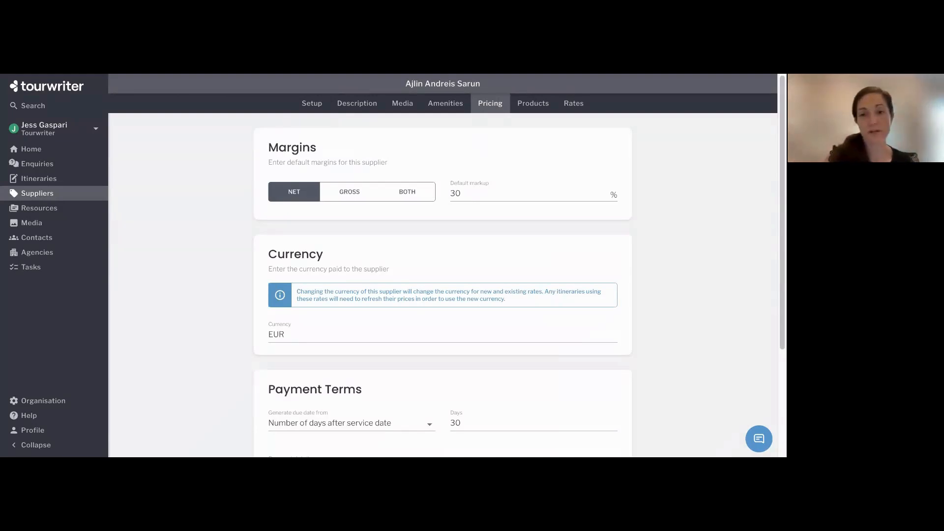
text(usd)
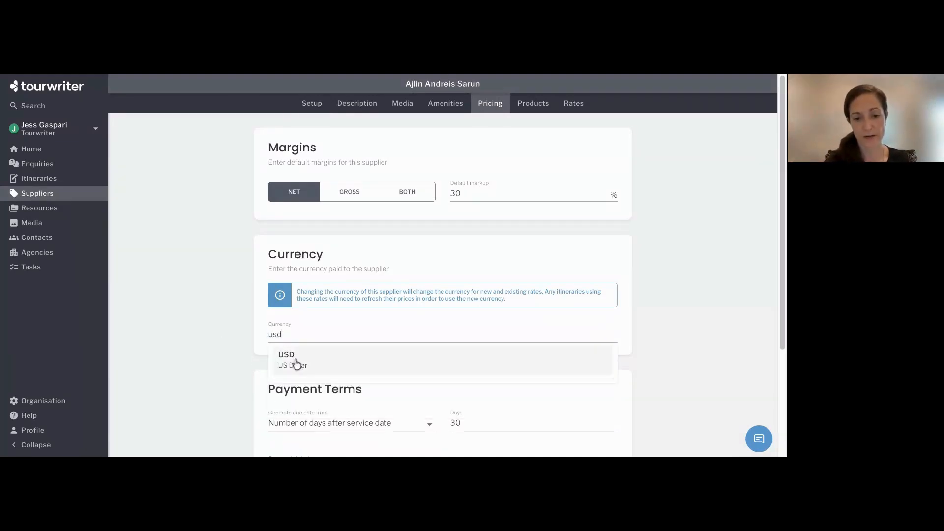
click(294, 362)
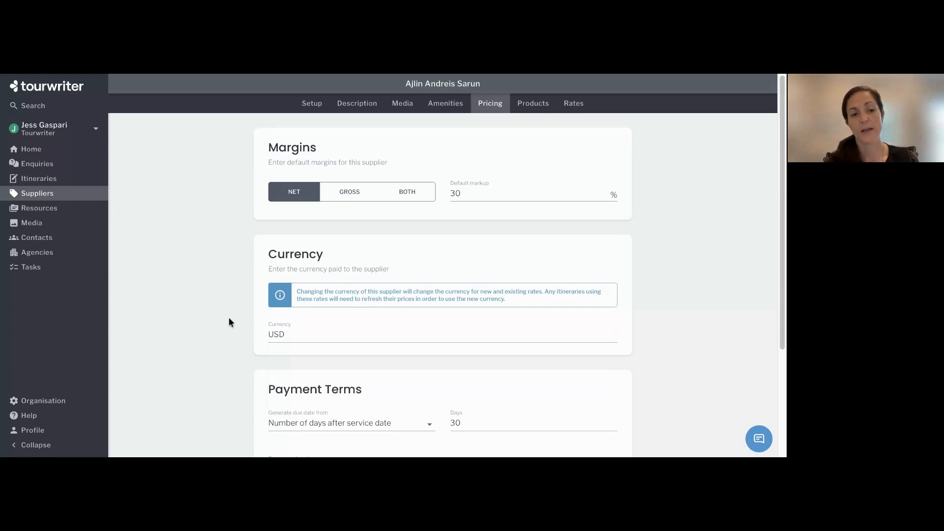